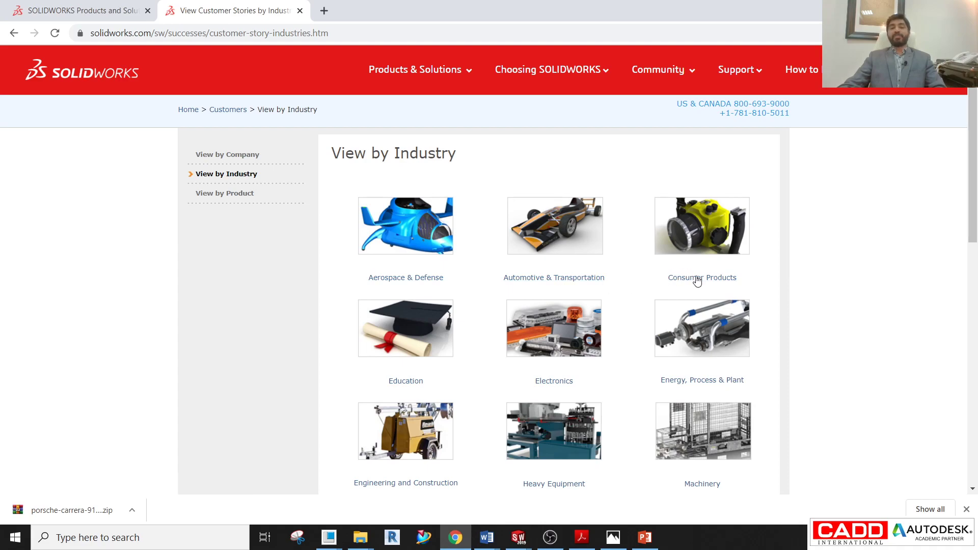
# - Look through the industry categories on the SOLIDWORKS customer stories page
pyautogui.scroll(-1, 647, 378)
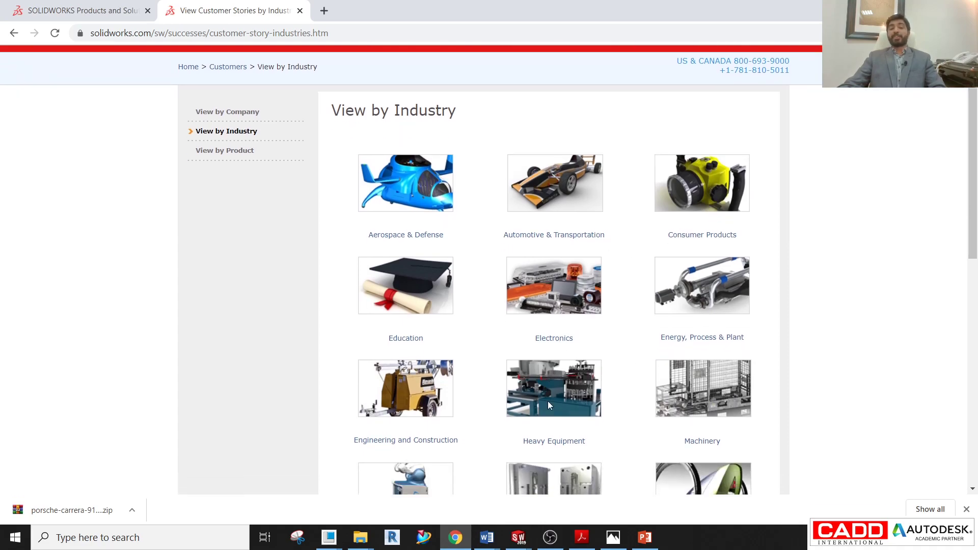
pyautogui.scroll(-2, 563, 418)
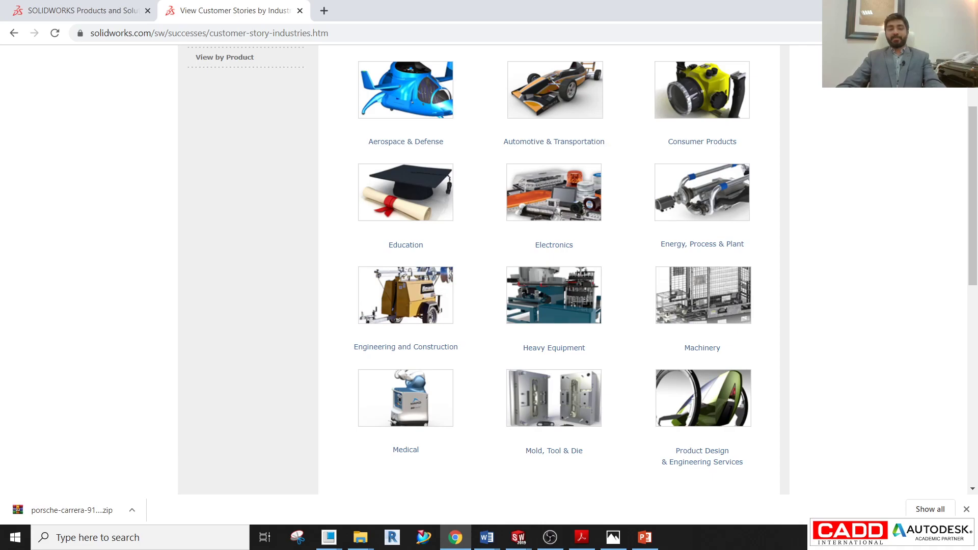
# - Switch to SOLIDWORKS and inspect the Engine Block part from several angles
pyautogui.hotkey('alt', 'Tab')
pyautogui.moveTo(518, 537)
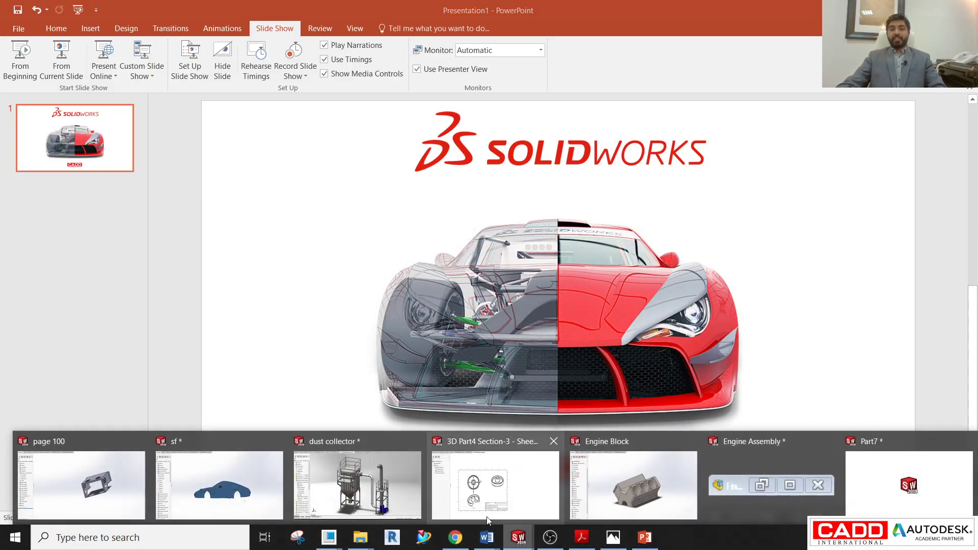
pyautogui.click(625, 436)
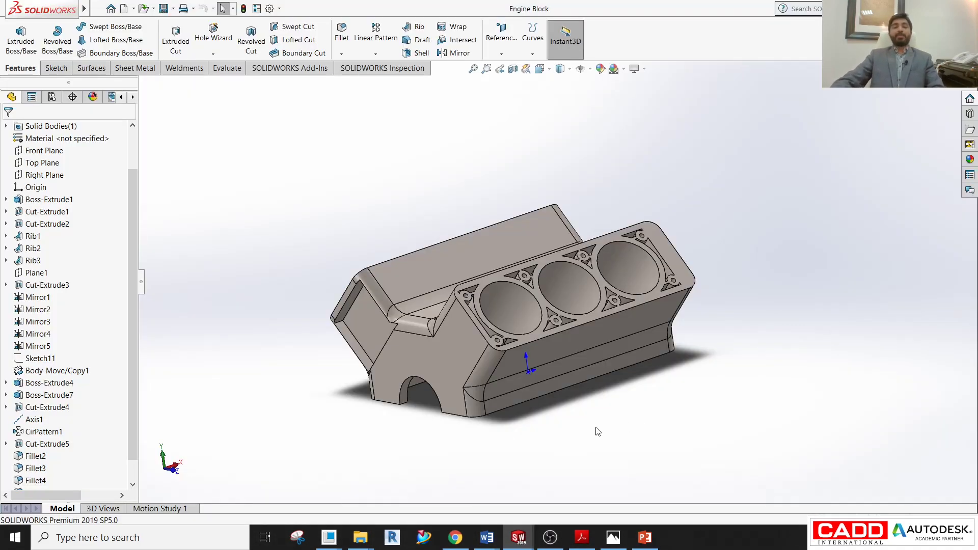
pyautogui.moveTo(452, 416); pyautogui.dragTo(453, 453, button='middle')
pyautogui.moveTo(370, 467); pyautogui.dragTo(428, 501, button='middle')
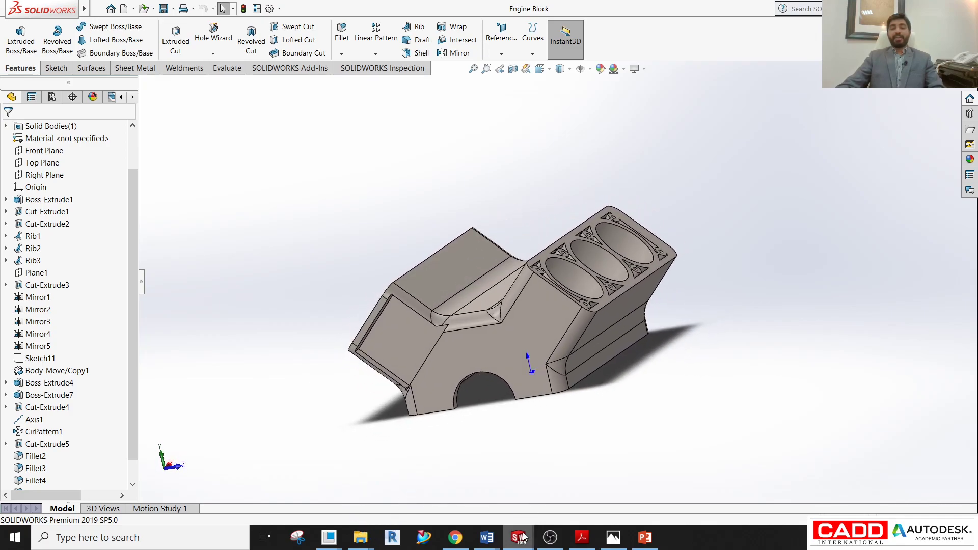
# - Bring up the car body model sf and examine its surfaces from different angles
pyautogui.moveTo(523, 537)
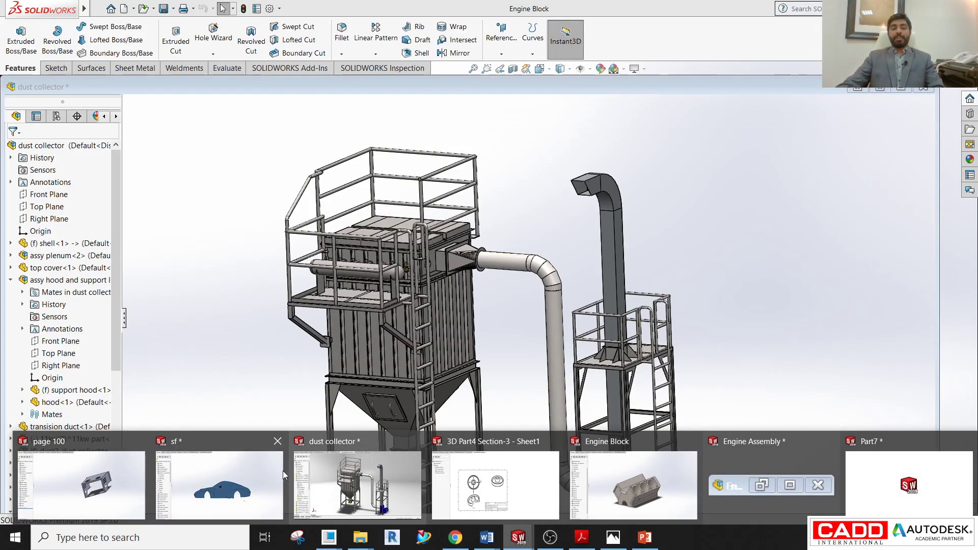
pyautogui.click(270, 476)
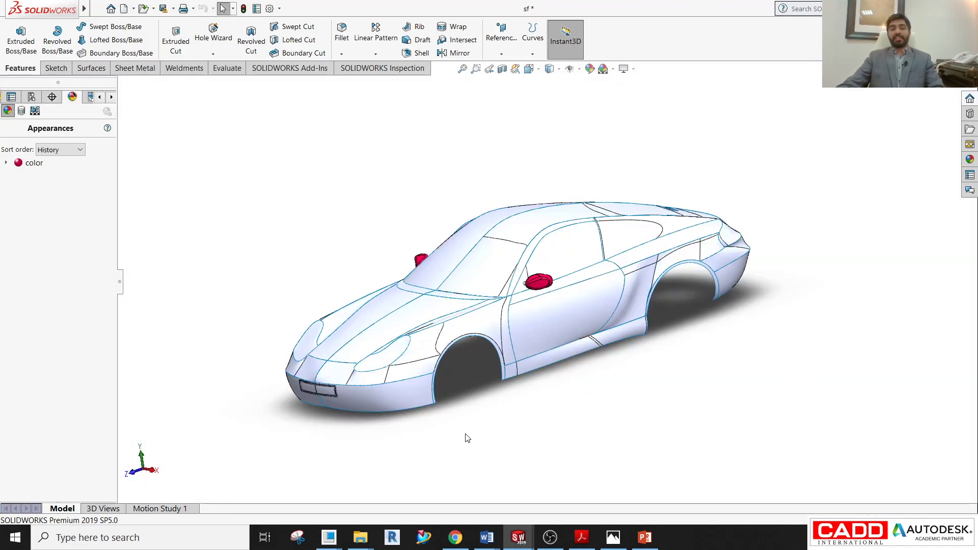
pyautogui.moveTo(445, 430)
pyautogui.mouseDown(button='middle')
pyautogui.moveTo(473, 400)
pyautogui.moveTo(422, 426)
pyautogui.moveTo(437, 437)
pyautogui.mouseUp(button='middle')
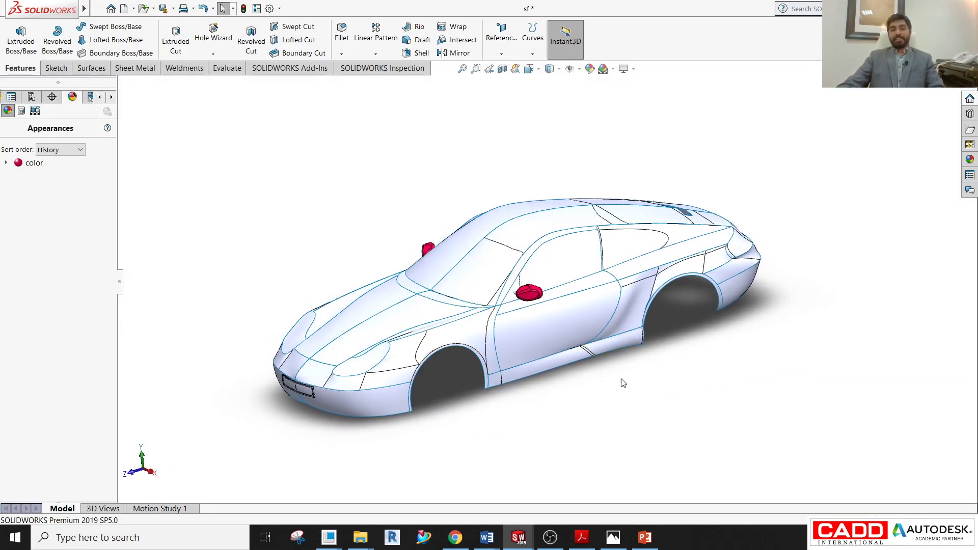
pyautogui.moveTo(565, 403)
pyautogui.mouseDown(button='middle')
pyautogui.moveTo(553, 316)
pyautogui.moveTo(545, 392)
pyautogui.moveTo(564, 402)
pyautogui.mouseUp(button='middle')
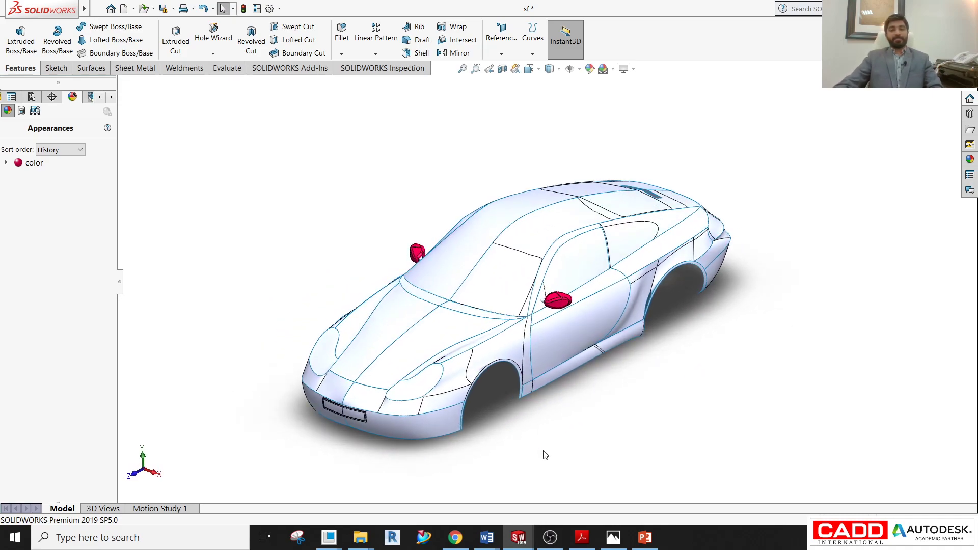
# - Bring up the sheet metal part page 100 and inspect its vents, louvers and flanges up close
pyautogui.moveTo(518, 537)
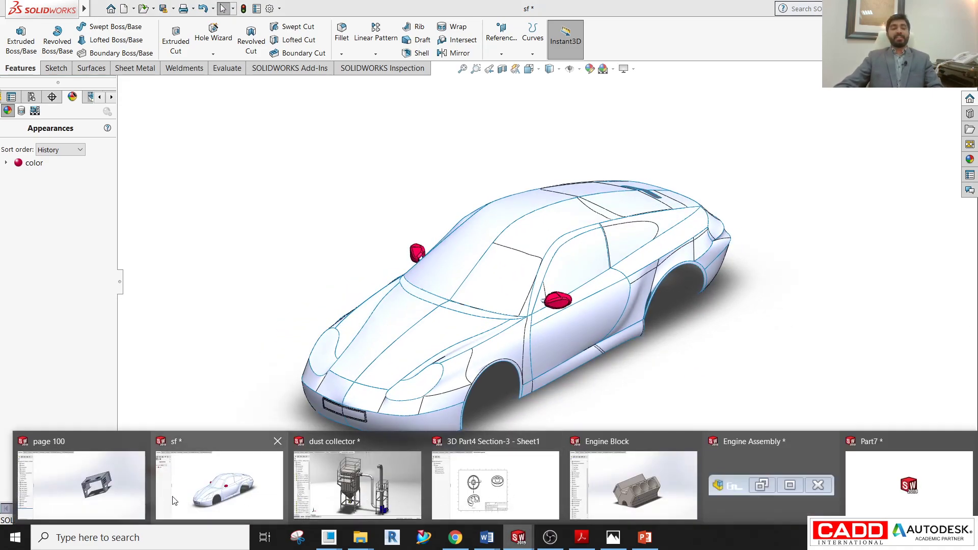
pyautogui.click(117, 486)
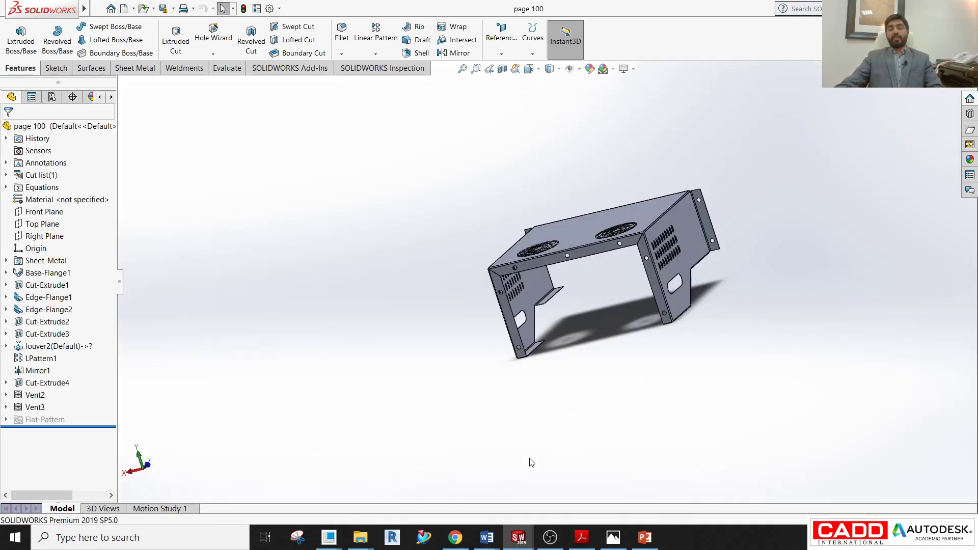
pyautogui.moveTo(481, 352); pyautogui.dragTo(549, 346, button='middle')
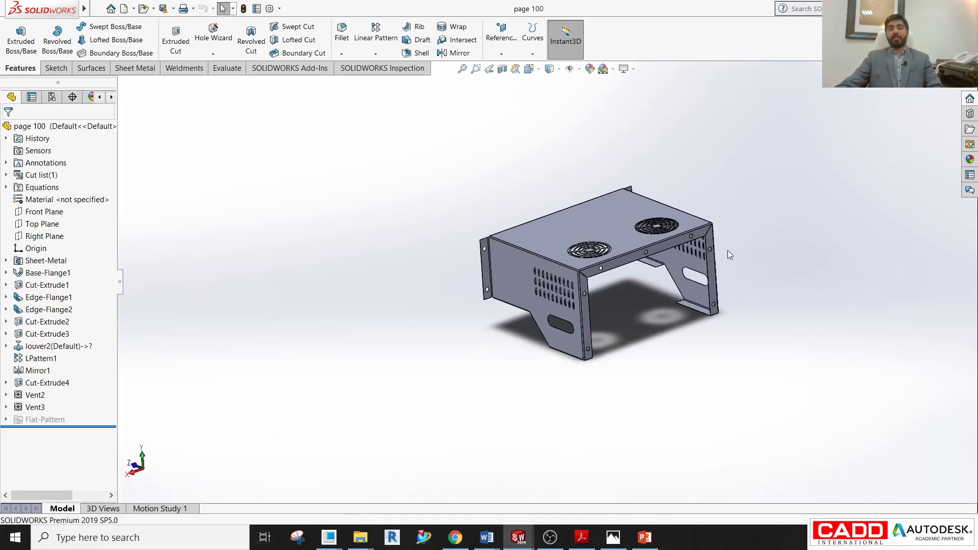
pyautogui.scroll(-2, 712, 242)
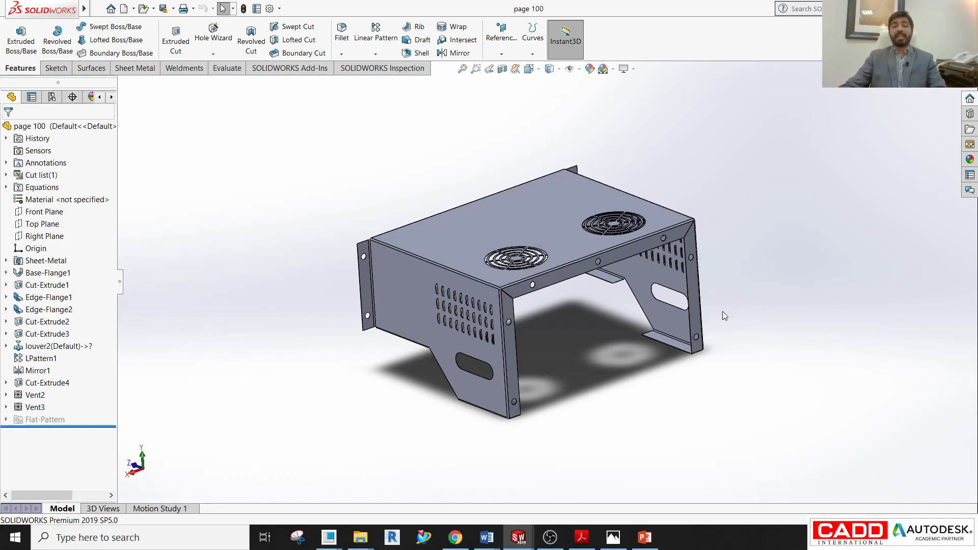
pyautogui.moveTo(610, 371); pyautogui.dragTo(581, 438, button='middle')
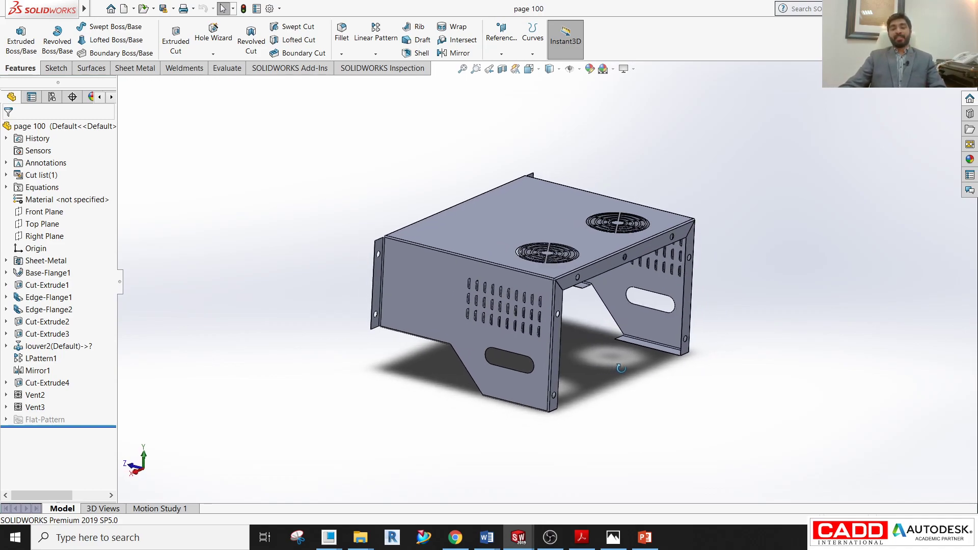
# - Bring up the dust collector assembly and view its structure from several angles
pyautogui.moveTo(519, 538)
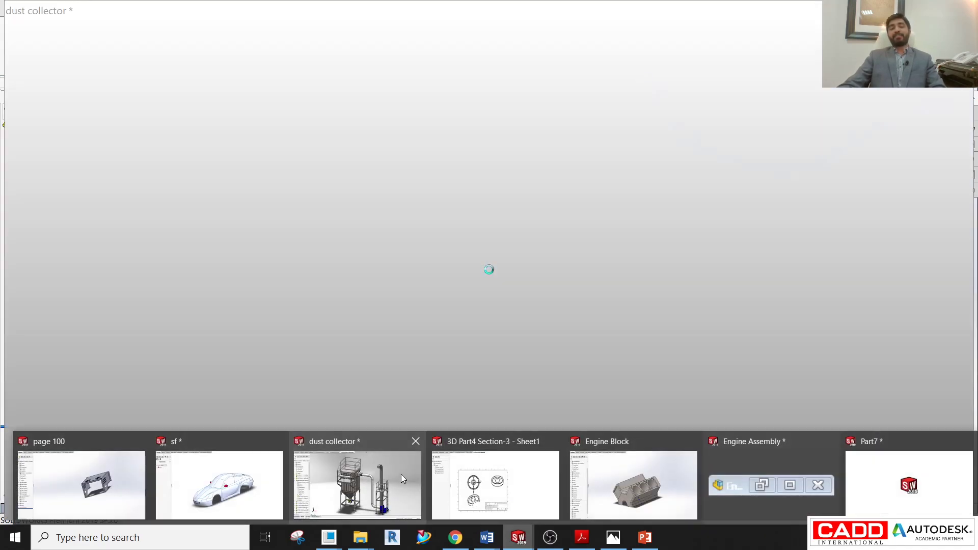
pyautogui.click(402, 475)
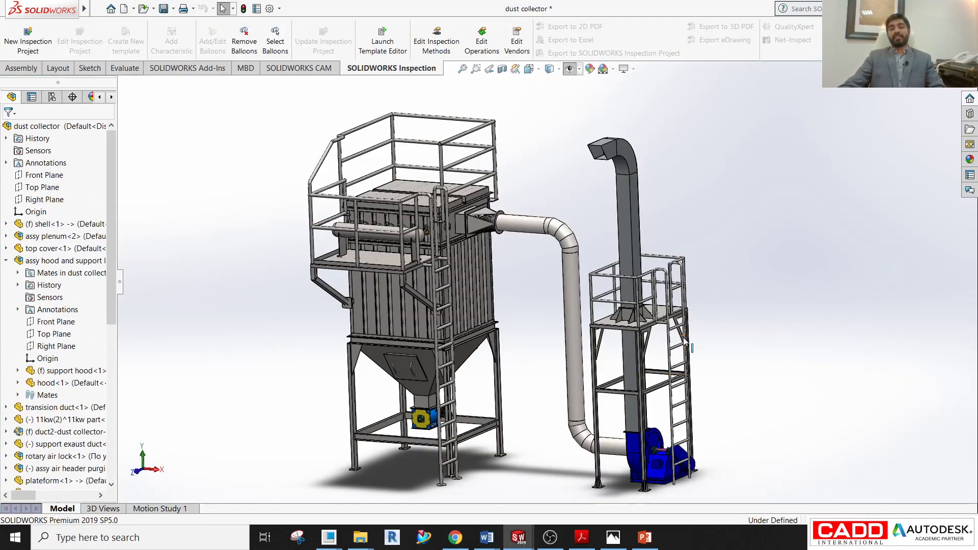
pyautogui.moveTo(513, 359)
pyautogui.mouseDown(button='middle')
pyautogui.moveTo(525, 349)
pyautogui.moveTo(501, 346)
pyautogui.moveTo(522, 370)
pyautogui.mouseUp(button='middle')
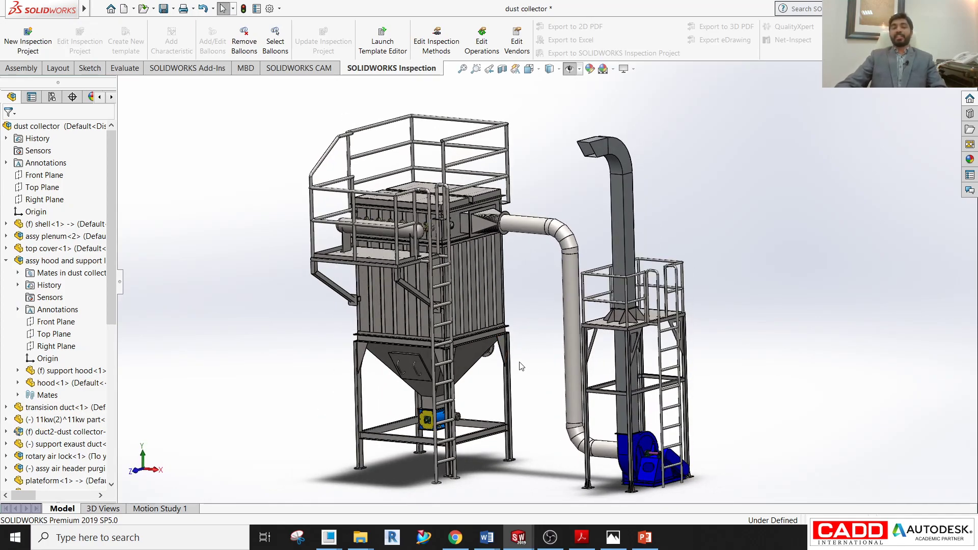
pyautogui.moveTo(534, 356); pyautogui.dragTo(539, 364, button='middle')
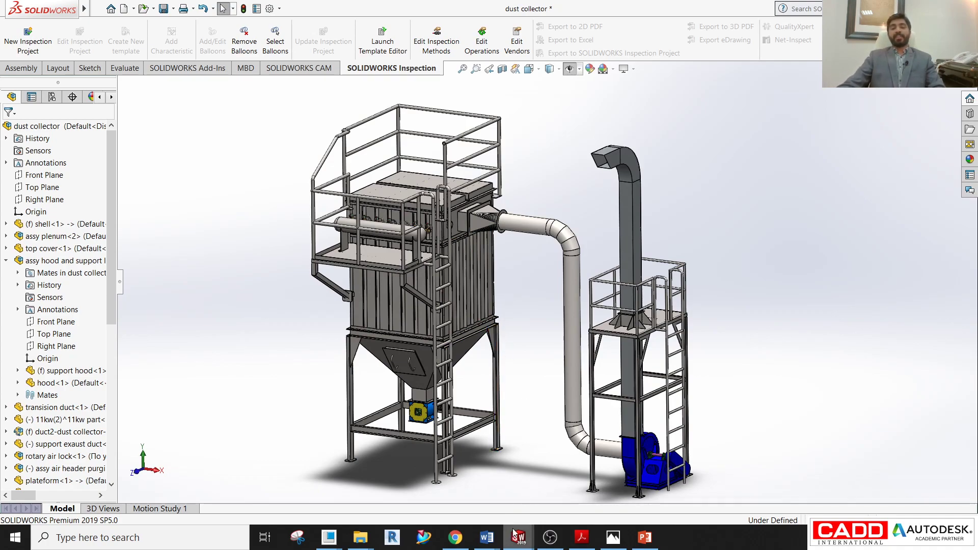
# - Bring up the Engine Assembly and make its Engine Block component transparent
pyautogui.moveTo(519, 537)
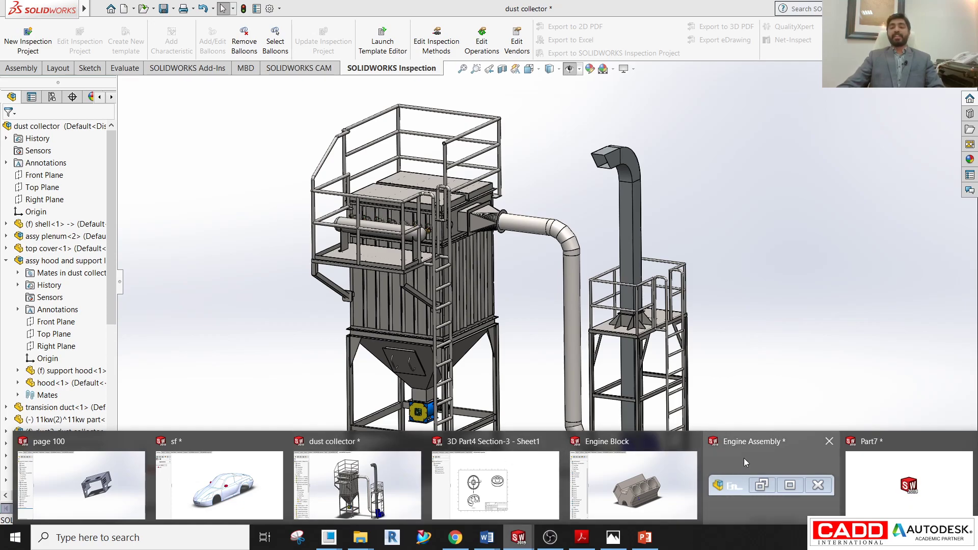
pyautogui.hotkey('ctrl', 'Tab')
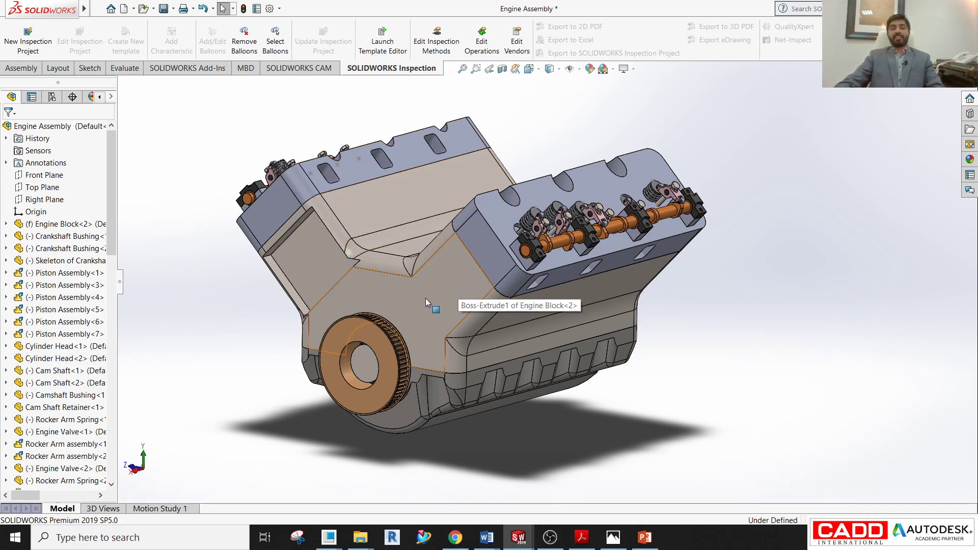
pyautogui.rightClick(387, 263)
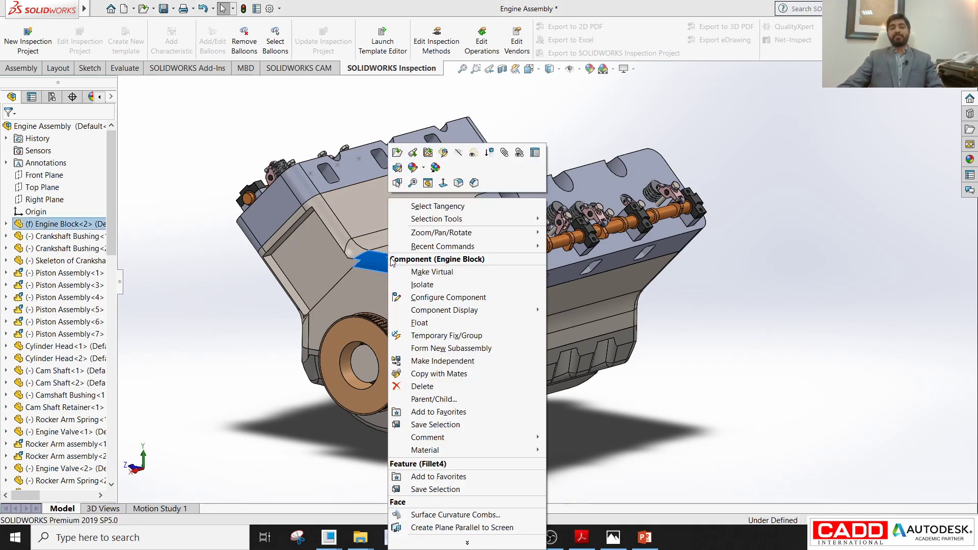
pyautogui.click(473, 154)
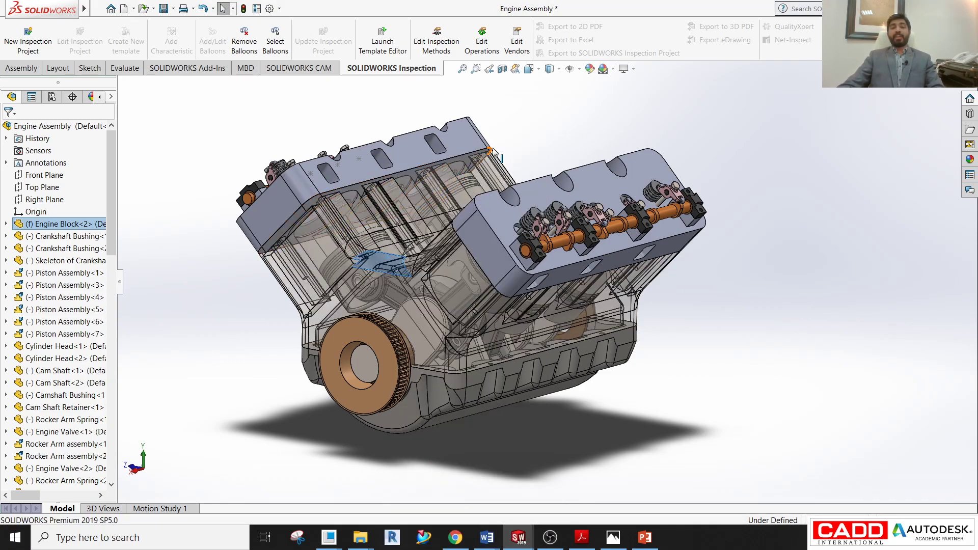
# - Rotate the crankshaft inside the transparent engine block to demonstrate the motion of the internal parts
pyautogui.moveTo(474, 407); pyautogui.dragTo(431, 353, button='middle')
pyautogui.click(424, 329)
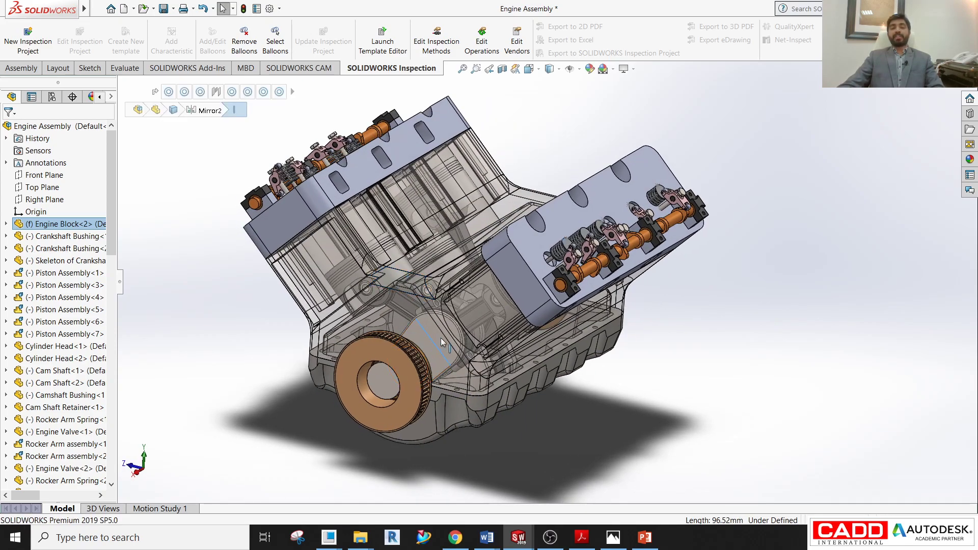
pyautogui.moveTo(457, 376); pyautogui.dragTo(428, 334)
pyautogui.click(678, 372)
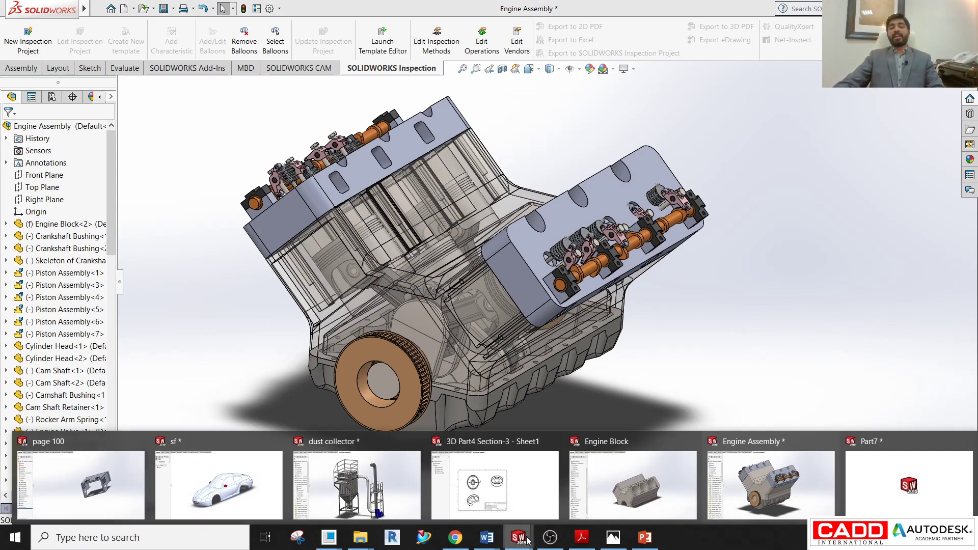
# - View the 3D Part4 Section-3 drawing sheet, and return to the Engine Block part
pyautogui.click(519, 494)
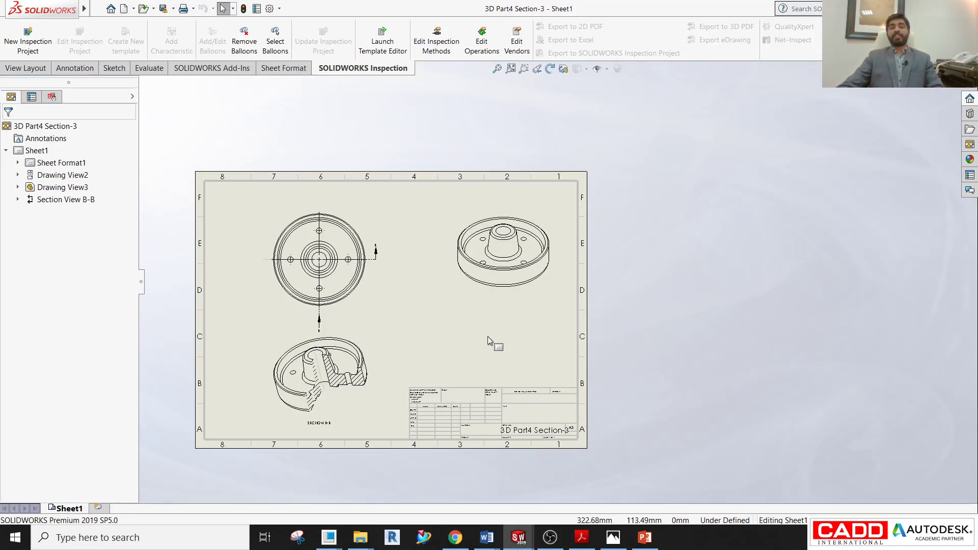
pyautogui.moveTo(404, 383); pyautogui.dragTo(492, 376, button='middle')
pyautogui.moveTo(518, 538)
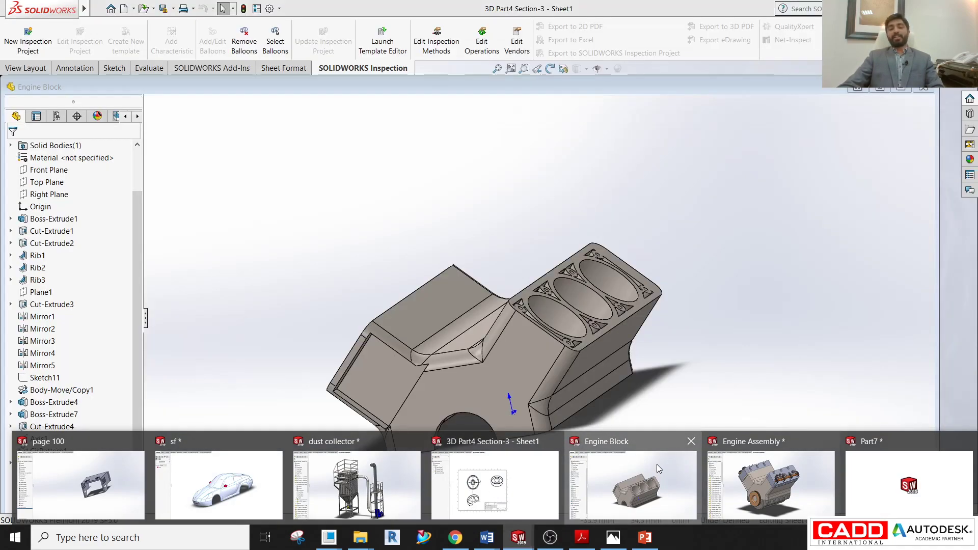
pyautogui.click(656, 463)
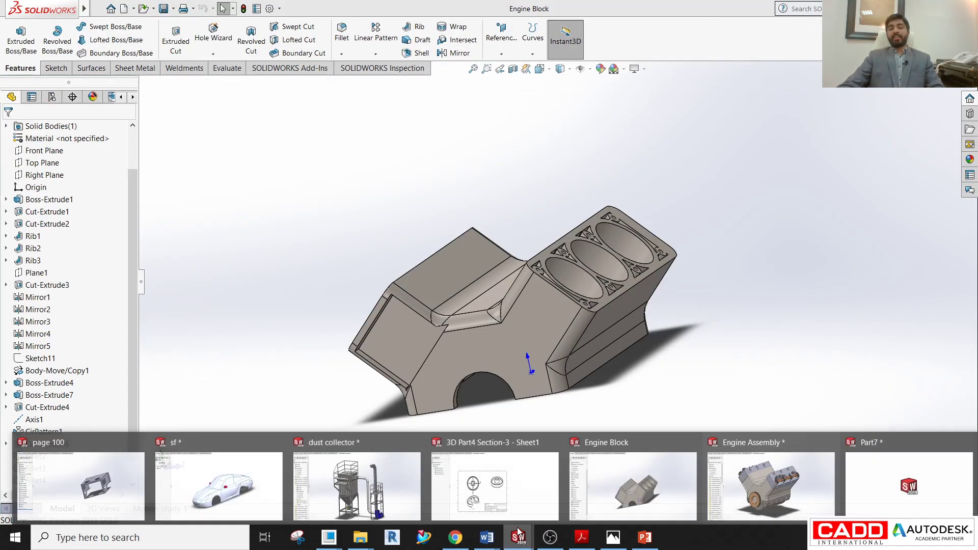
# - Bring up Part7, review the extrusion settings of the flange disc's Boss-Extrude1 feature and accept them
pyautogui.hotkey('ctrl', 'Tab')
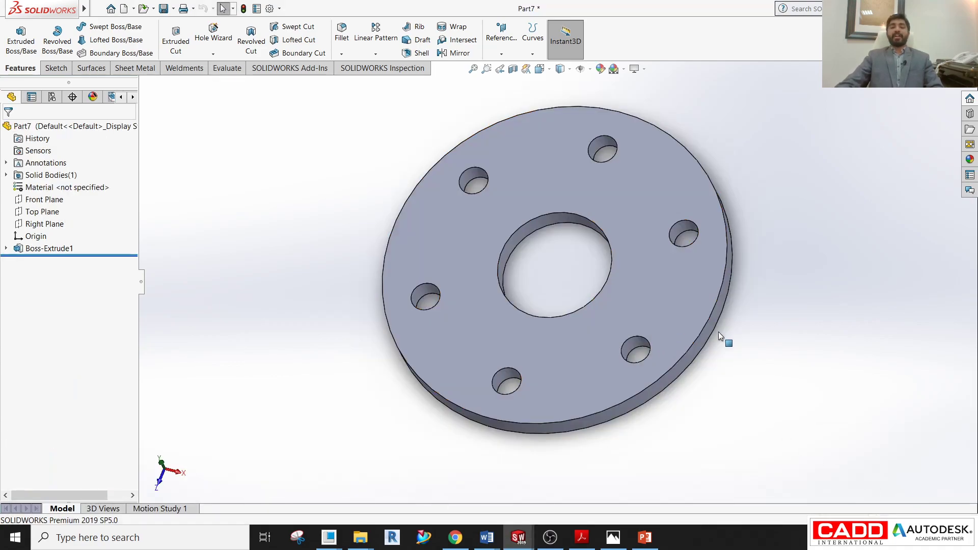
pyautogui.moveTo(716, 388); pyautogui.dragTo(718, 360, button='middle')
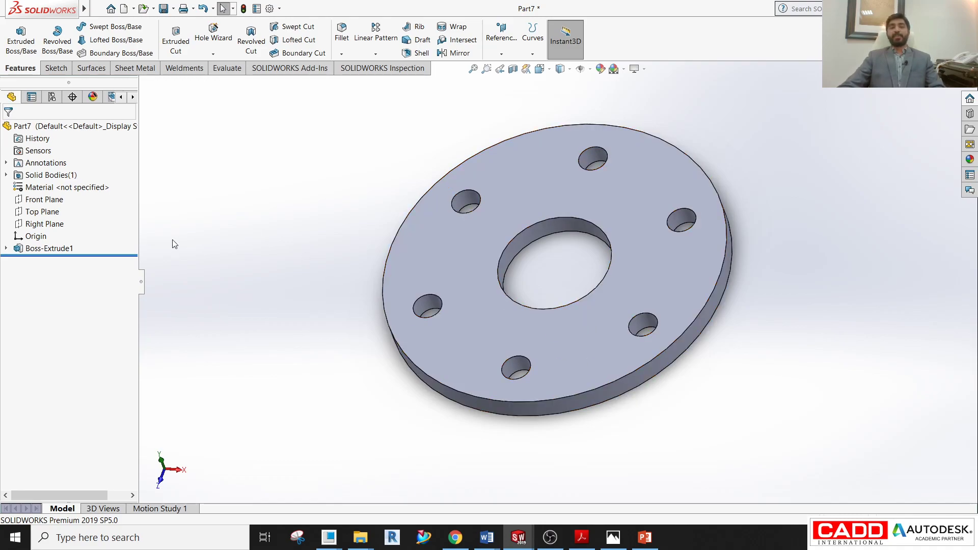
pyautogui.click(7, 249)
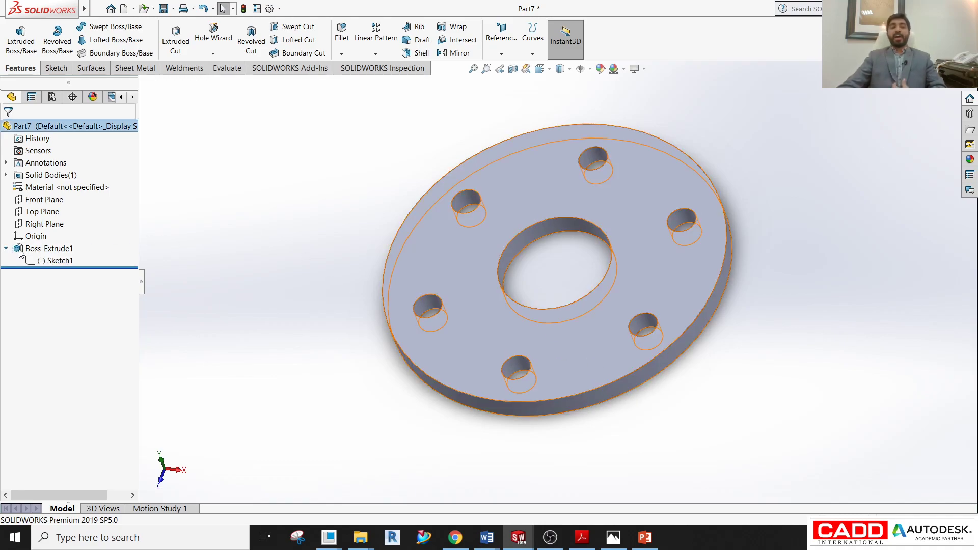
pyautogui.click(51, 249)
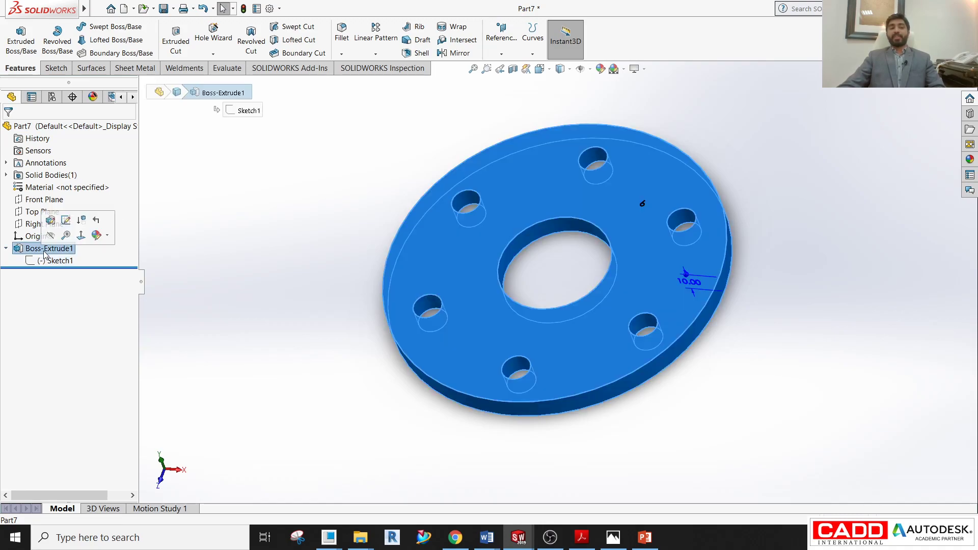
pyautogui.click(51, 222)
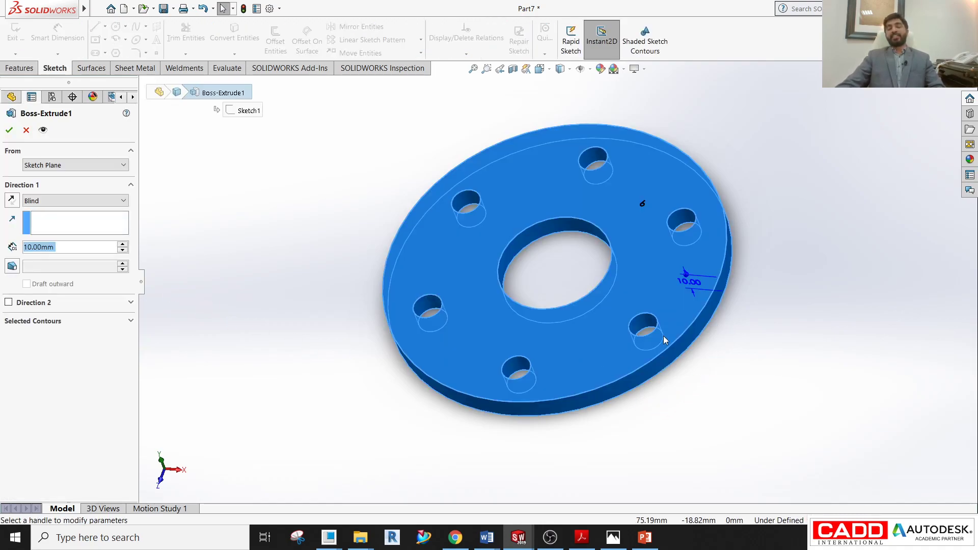
pyautogui.moveTo(721, 365); pyautogui.dragTo(626, 199, button='middle')
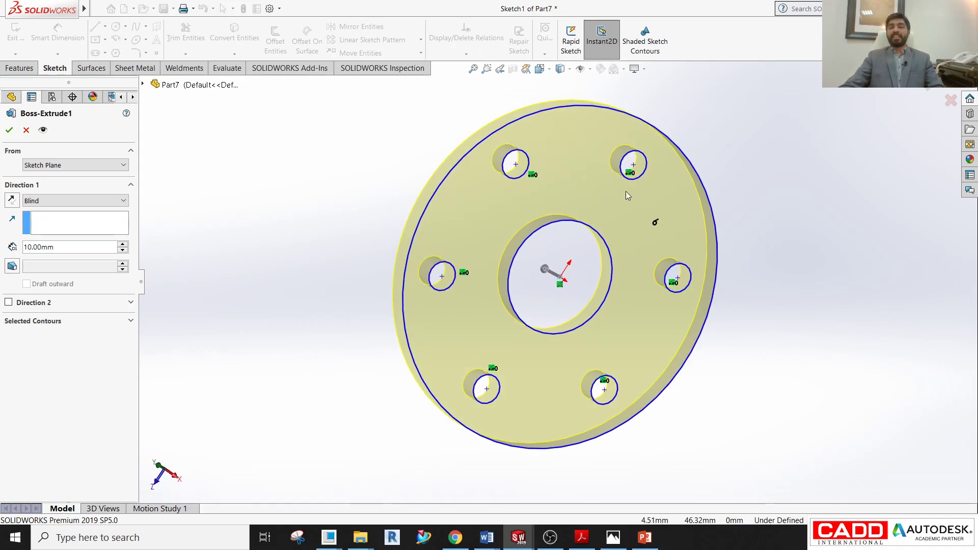
pyautogui.moveTo(509, 485); pyautogui.dragTo(531, 431, button='middle')
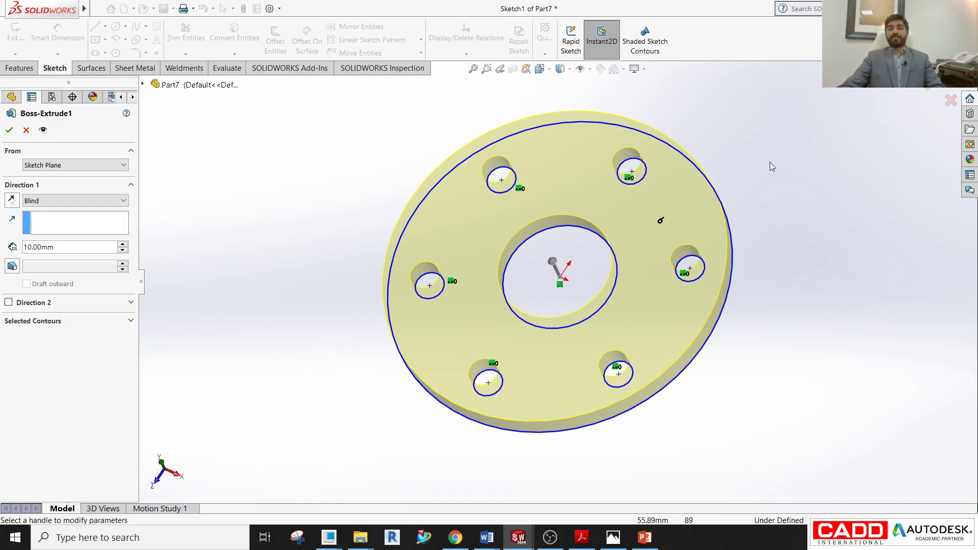
pyautogui.click(11, 129)
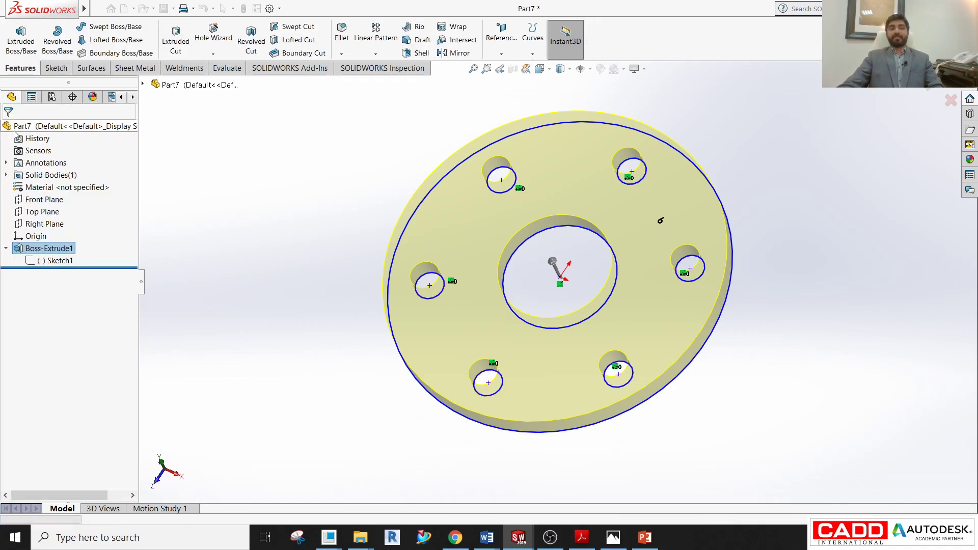
# - Look through the other open documents again, including the 3D Part4 Section-3 drawing, Engine Assembly, dust collector and page 100
pyautogui.moveTo(326, 385); pyautogui.dragTo(359, 368, button='middle')
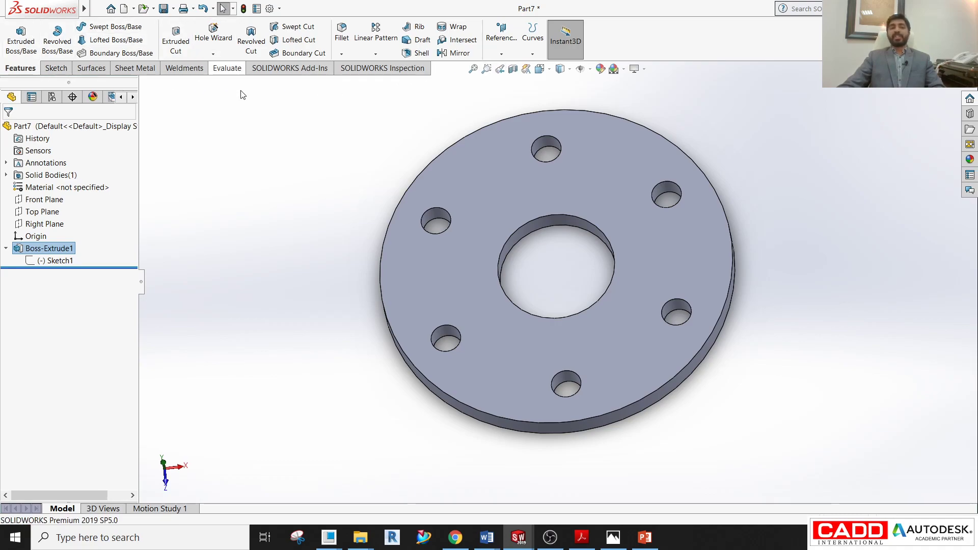
pyautogui.click(258, 136)
pyautogui.hotkey('ctrl', 'Tab')
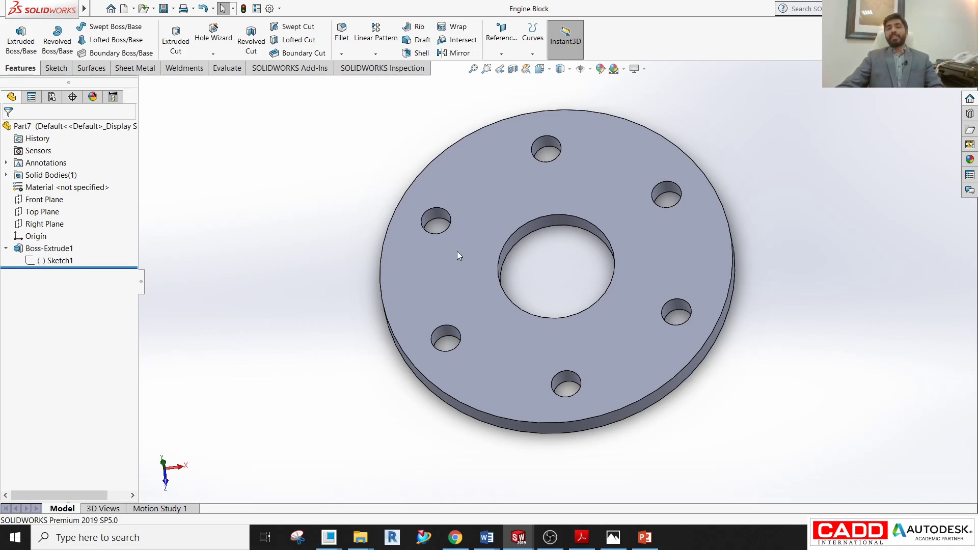
pyautogui.hotkey('ctrl', 'Tab')
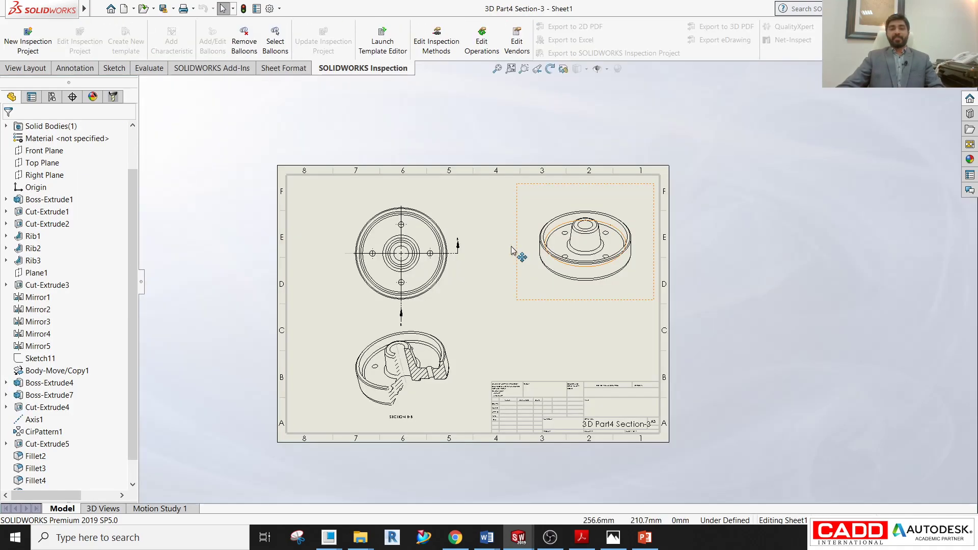
pyautogui.hotkey('ctrl', 'Tab')
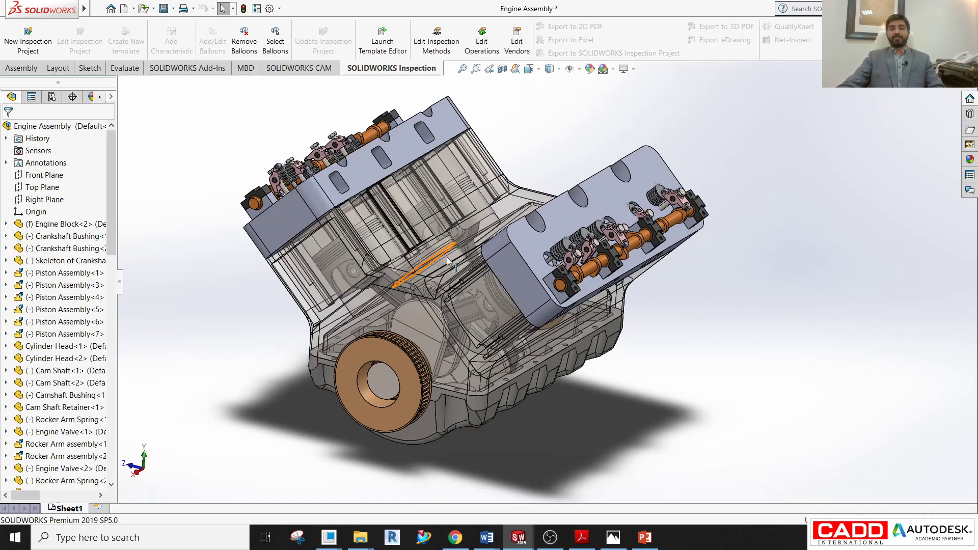
pyautogui.hotkey('ctrl', 'Tab')
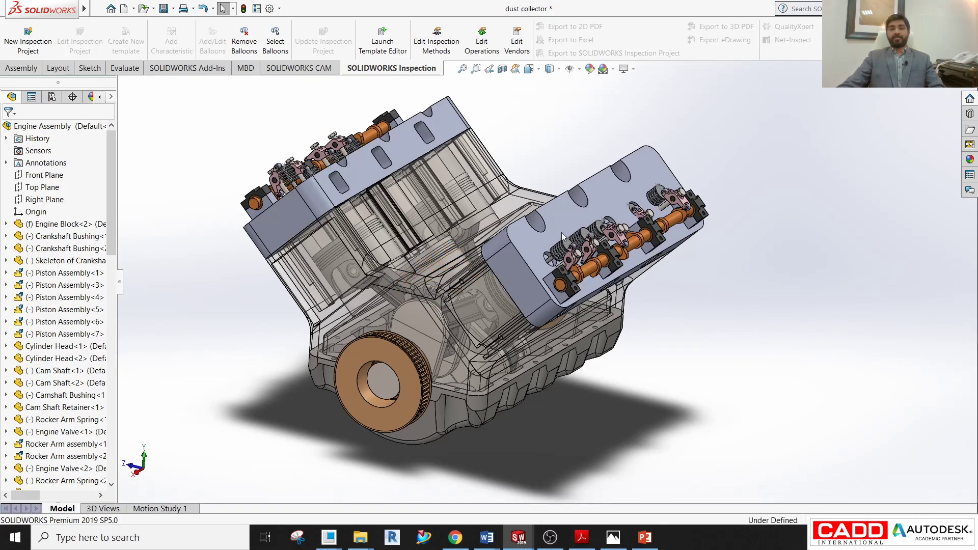
pyautogui.hotkey('ctrl', 'Tab')
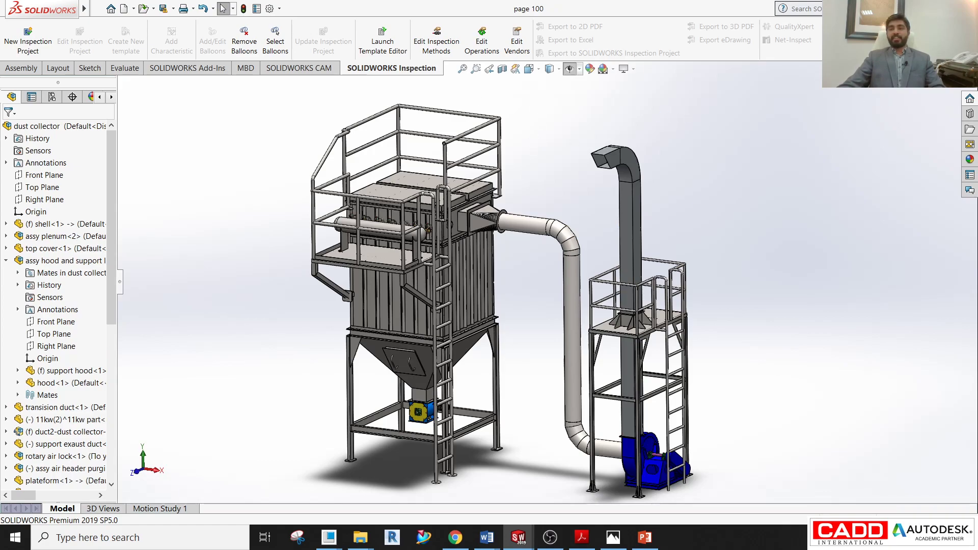
pyautogui.hotkey('ctrl', 'Tab')
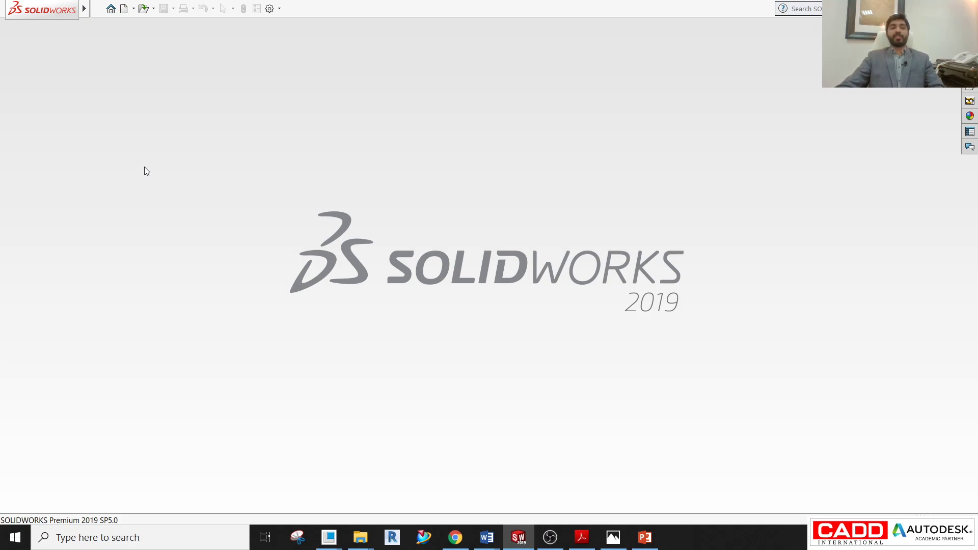
# - Create a new part document
pyautogui.click(125, 10)
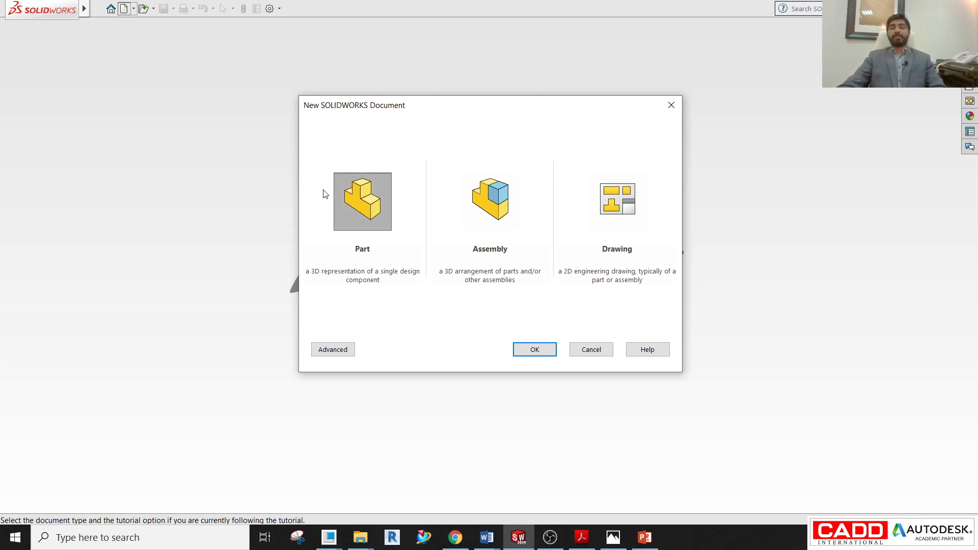
pyautogui.click(534, 350)
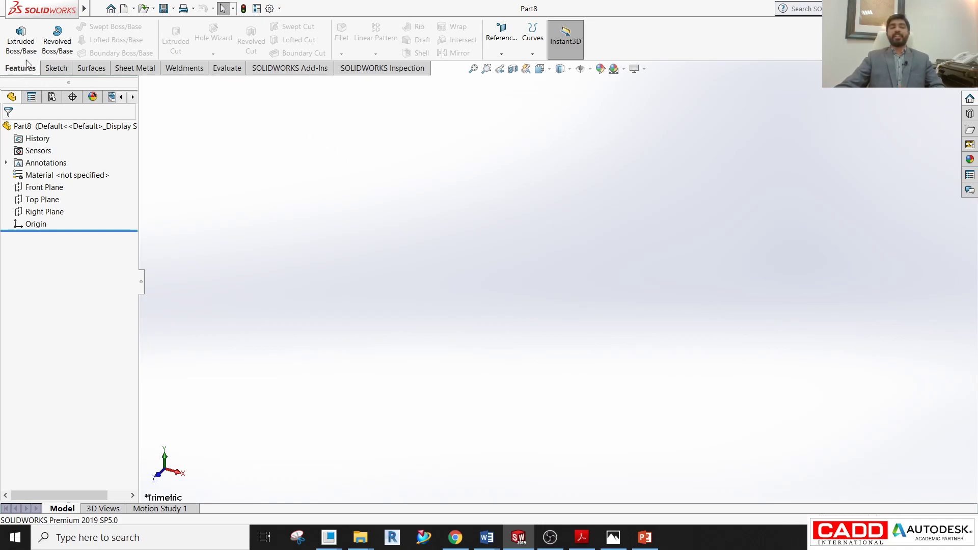
# - Examine the command sets for Surfaces, Sheet Metal, Weldments and Sketch in the new part
pyautogui.click(90, 69)
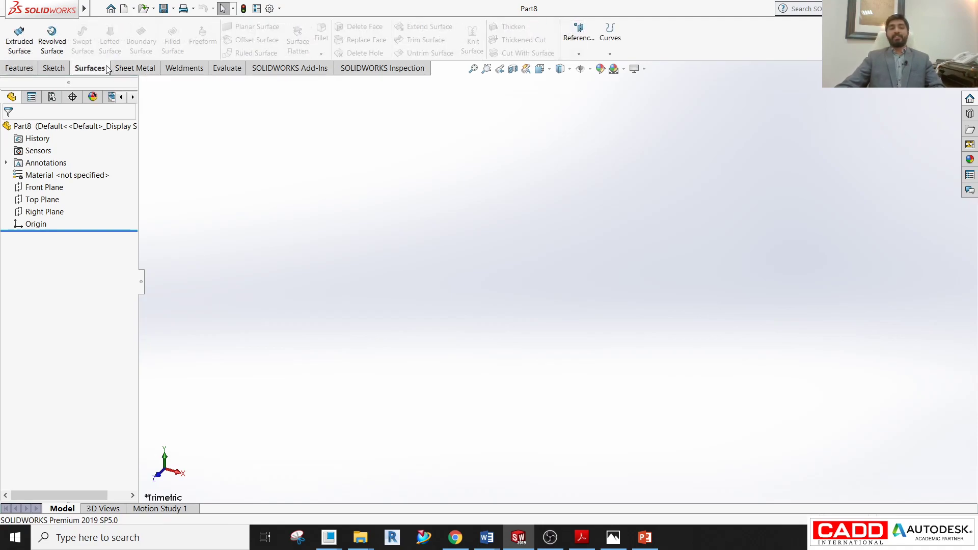
pyautogui.click(140, 68)
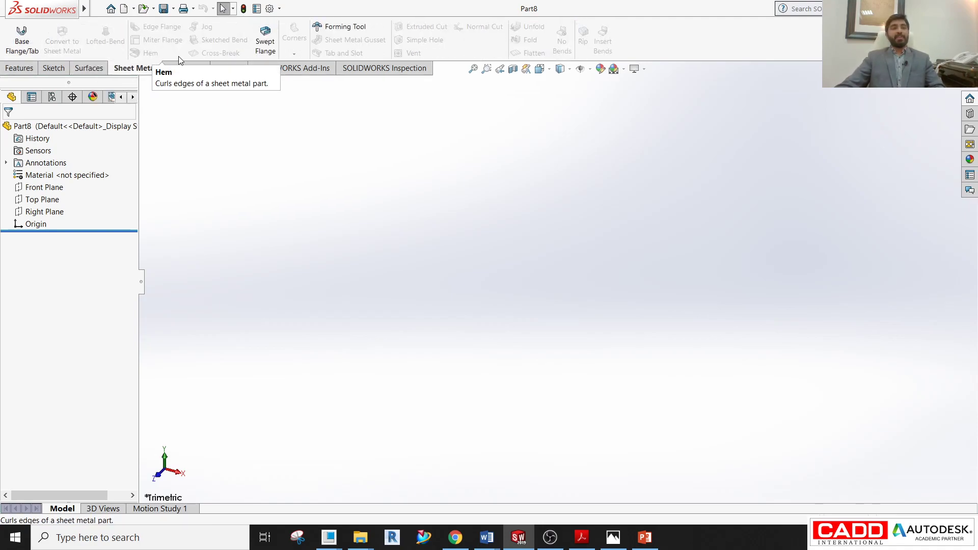
pyautogui.click(190, 68)
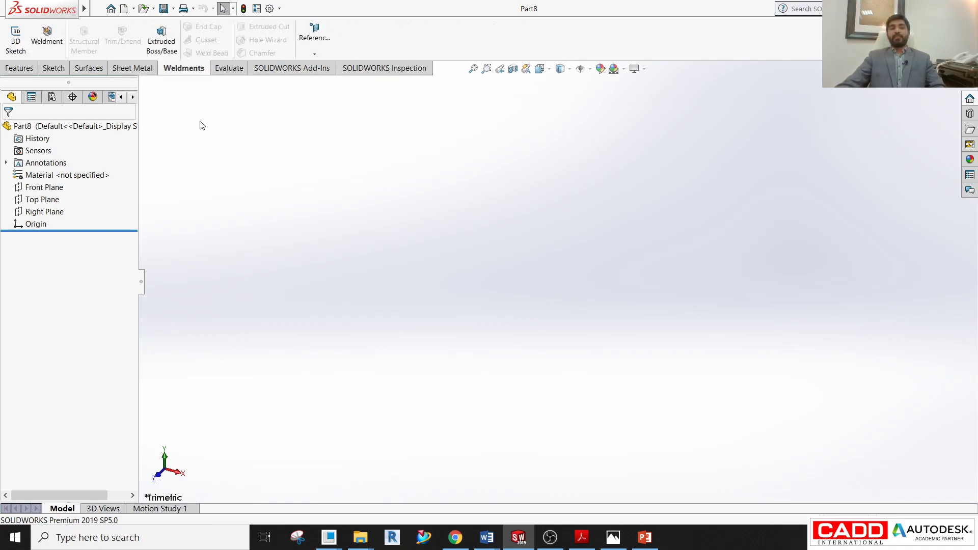
pyautogui.click(54, 68)
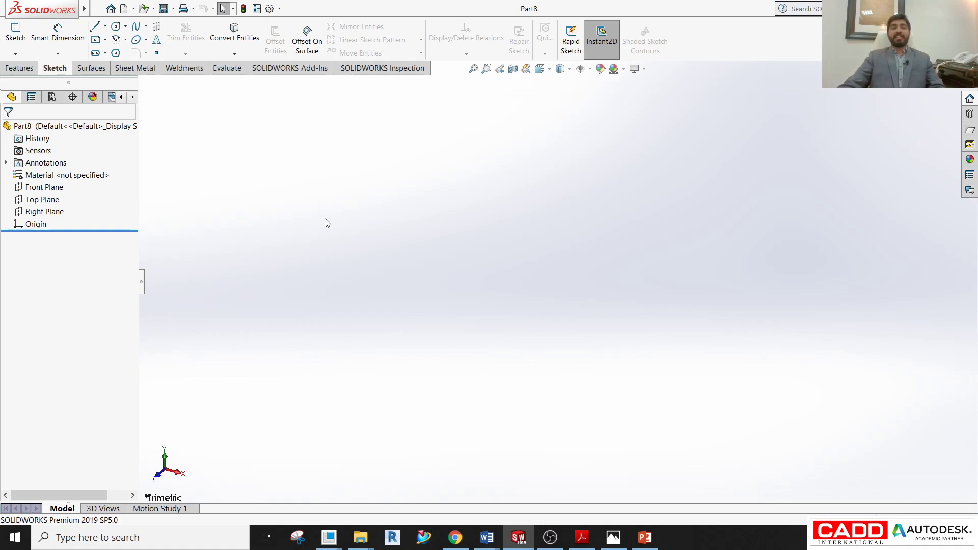
# - Highlight the Front, Top and Right planes together to view their orientation, and clear the selection
pyautogui.click(50, 188)
pyautogui.keyDown('ctrl'); pyautogui.click(46, 200); pyautogui.keyUp('ctrl')
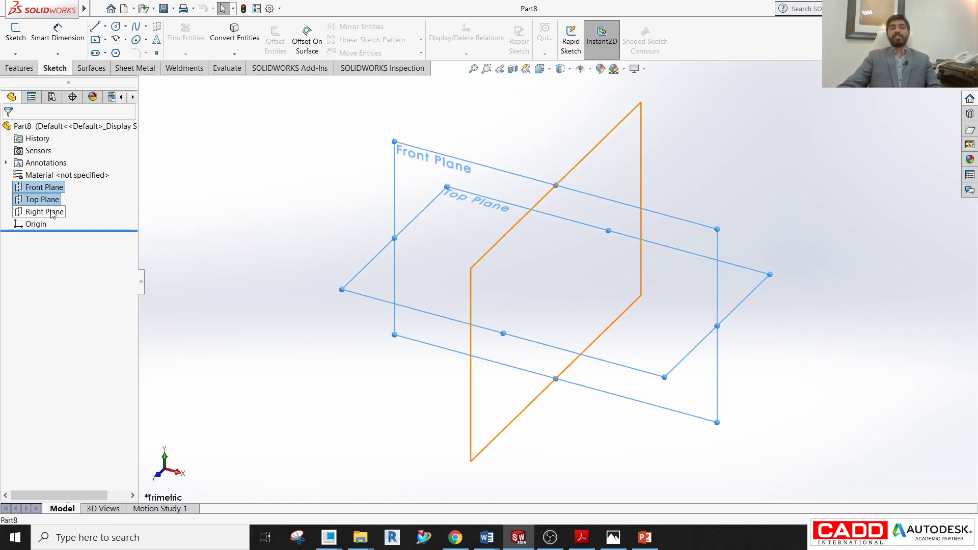
pyautogui.keyDown('ctrl'); pyautogui.click(51, 212); pyautogui.keyUp('ctrl')
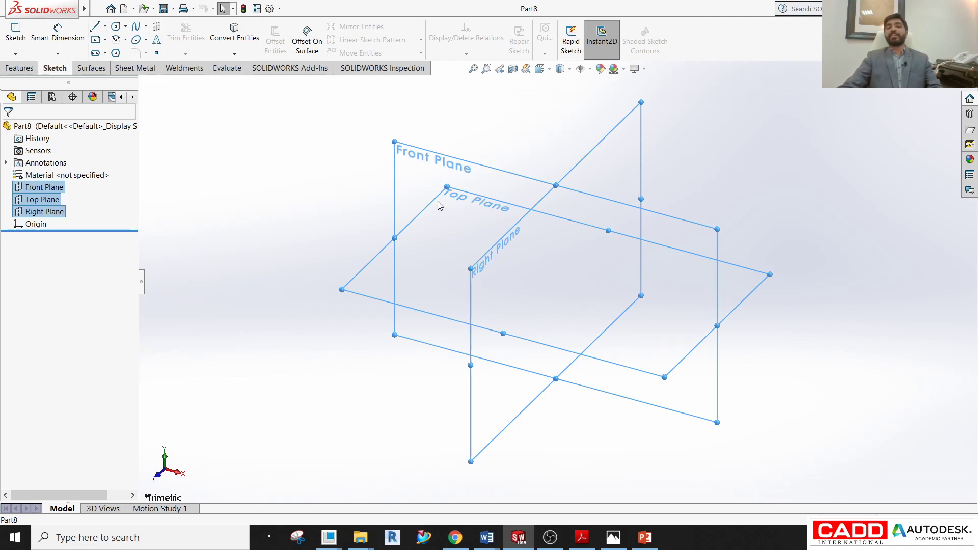
pyautogui.click(264, 187)
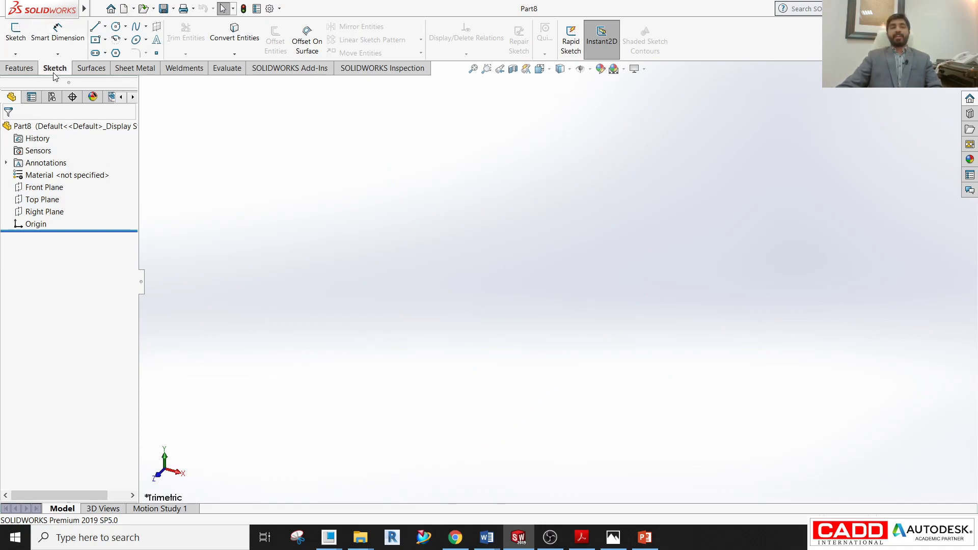
# - Start a sketch on the Front Plane
pyautogui.click(9, 40)
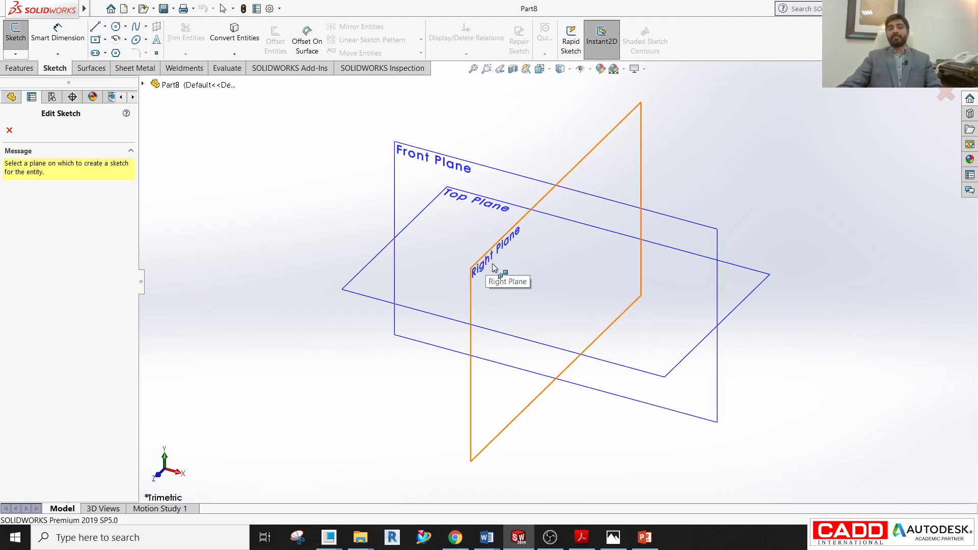
pyautogui.click(433, 158)
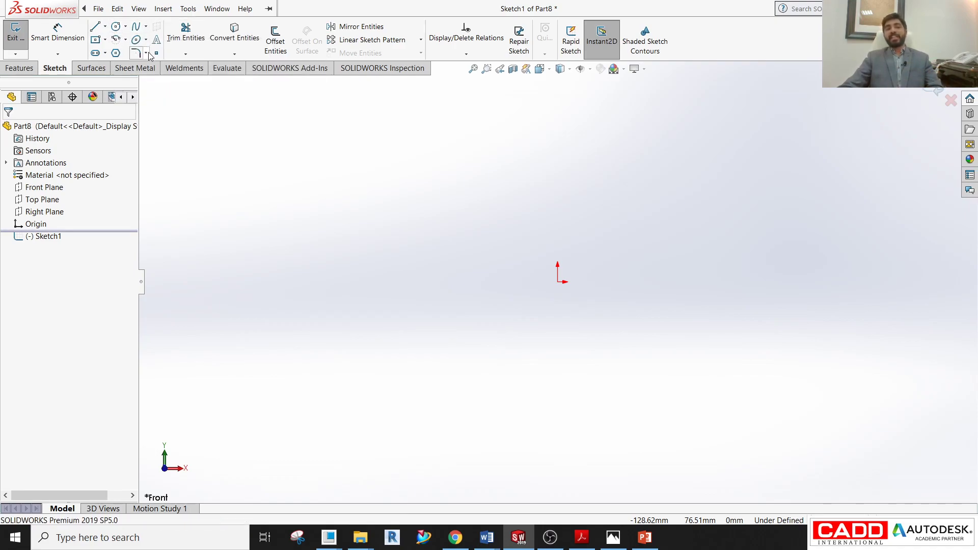
# - Sketch a circle of about 22 mm radius centred about 26 mm right of and 30 mm above the origin
pyautogui.click(116, 28)
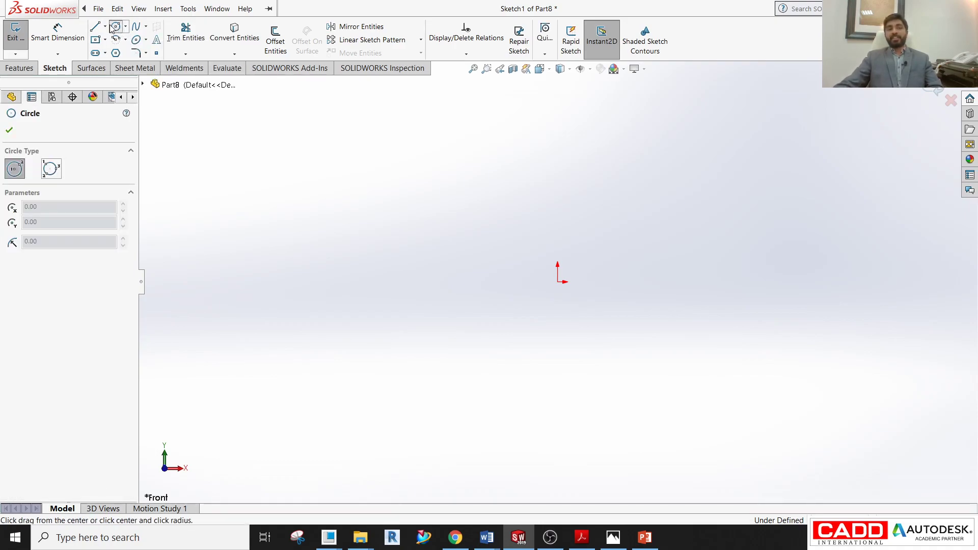
pyautogui.click(245, 9)
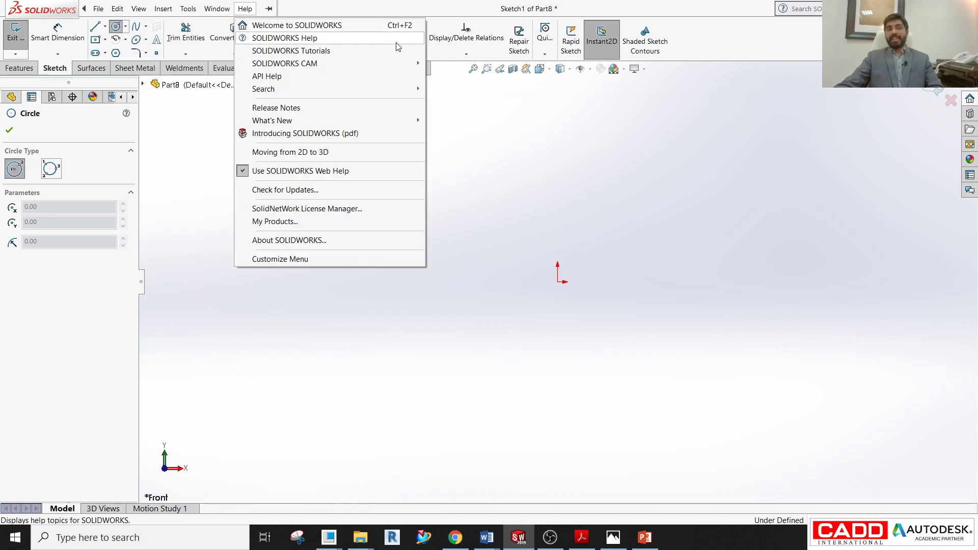
pyautogui.click(628, 201)
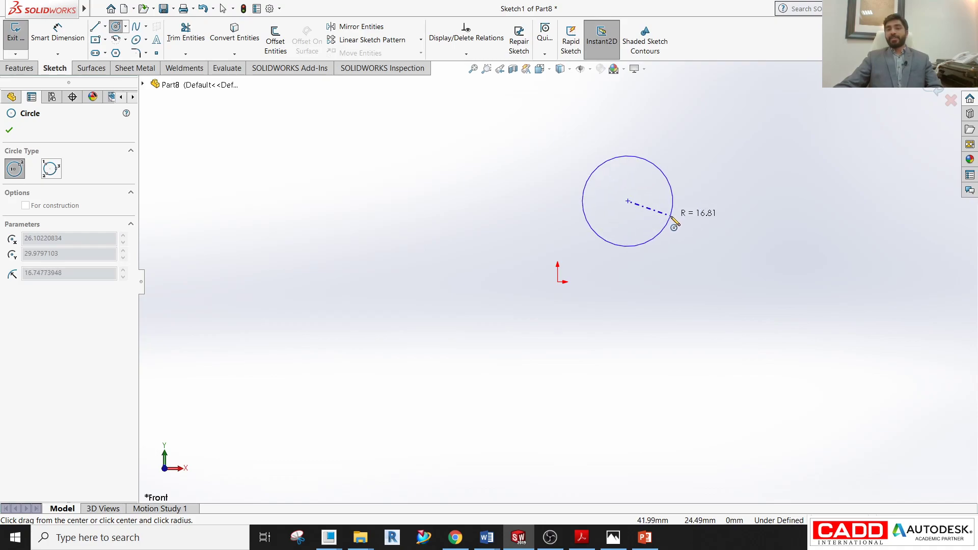
pyautogui.click(680, 231)
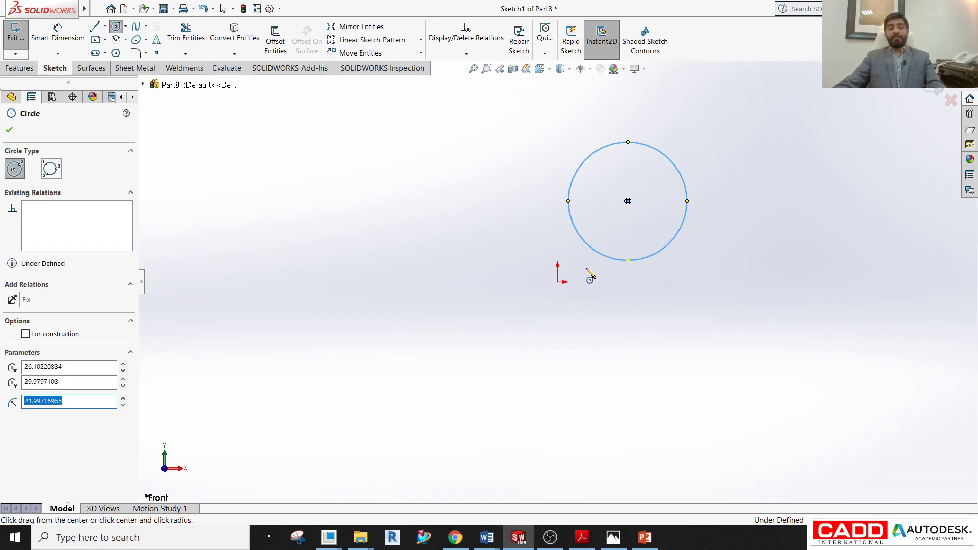
pyautogui.press('Escape')
pyautogui.press('Escape')
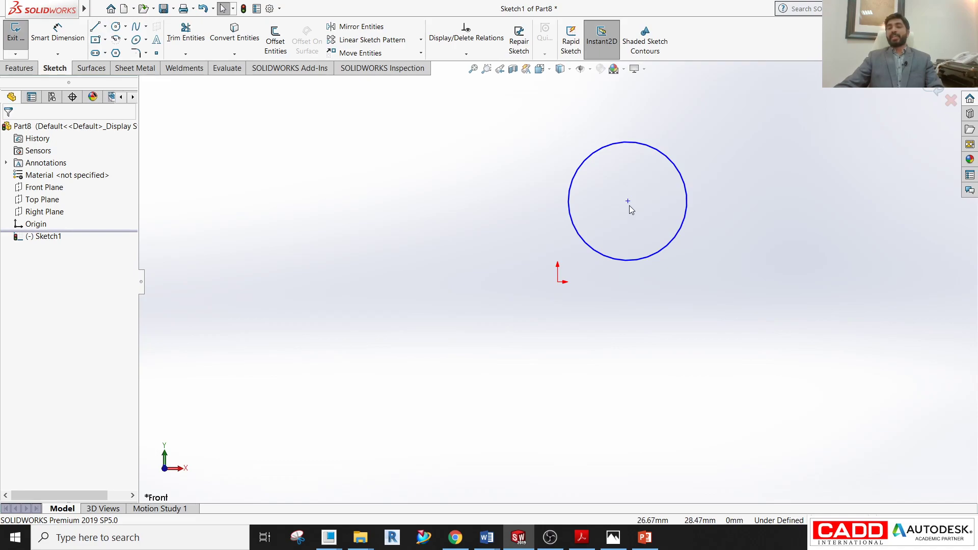
# - Move the circle by its centre point to the right and then to the upper left of the origin, and delete it
pyautogui.moveTo(629, 202); pyautogui.dragTo(686, 192)
pyautogui.click(670, 343)
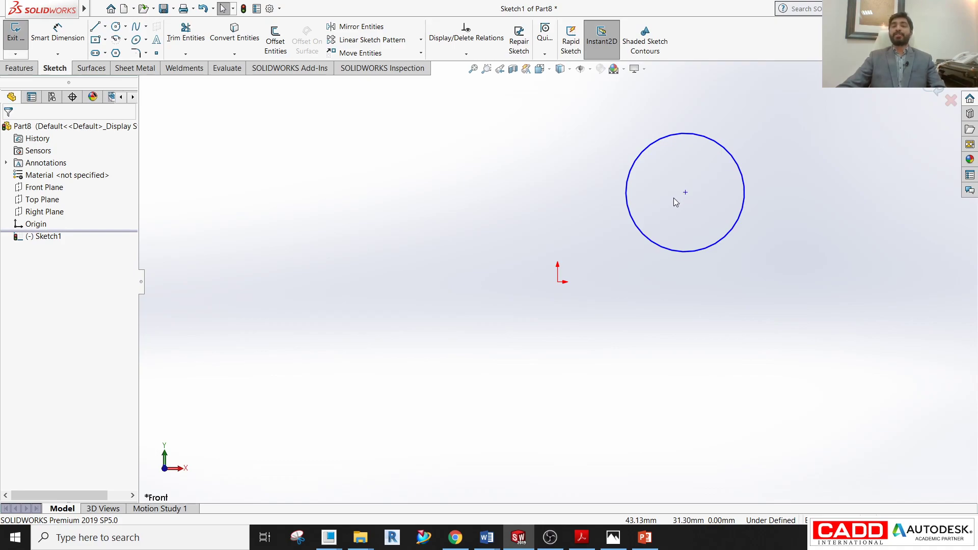
pyautogui.moveTo(685, 193); pyautogui.dragTo(511, 214)
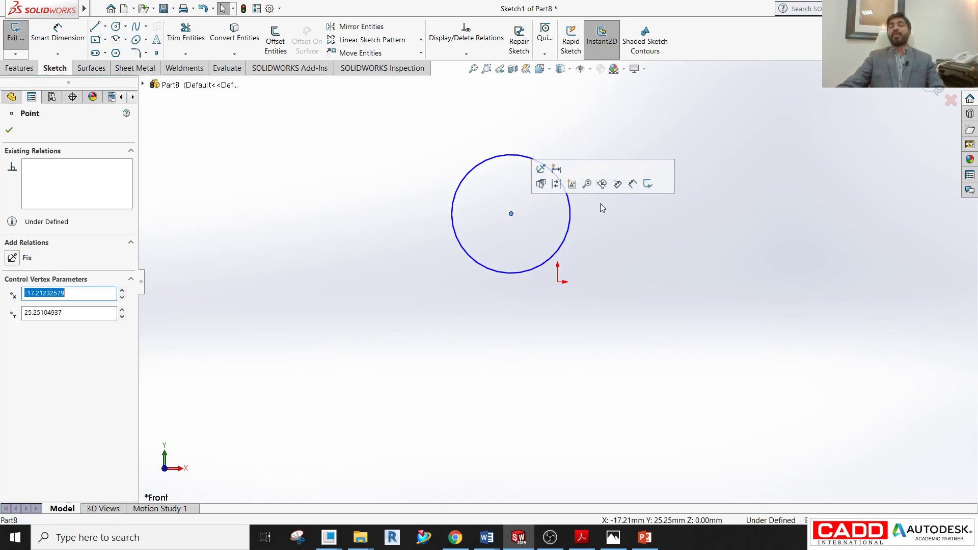
pyautogui.click(648, 239)
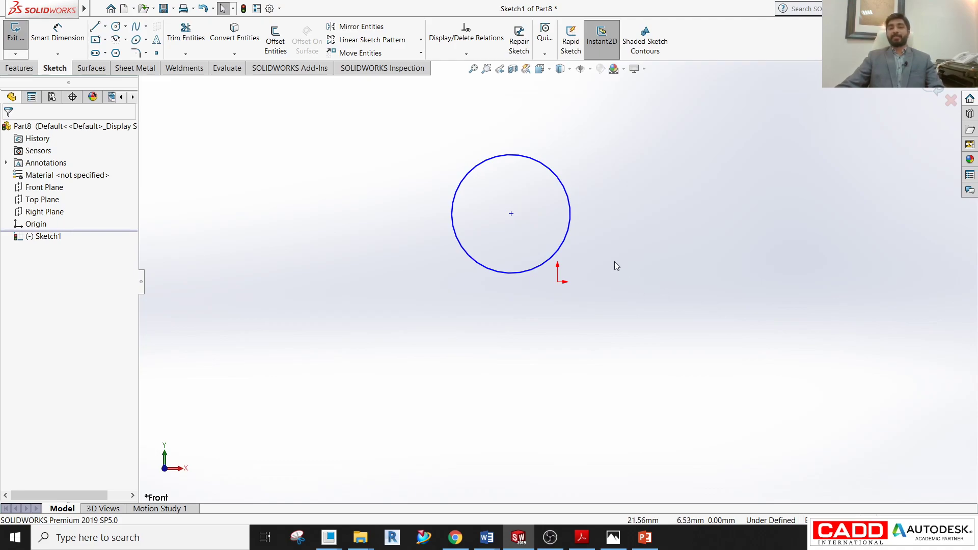
pyautogui.click(570, 192)
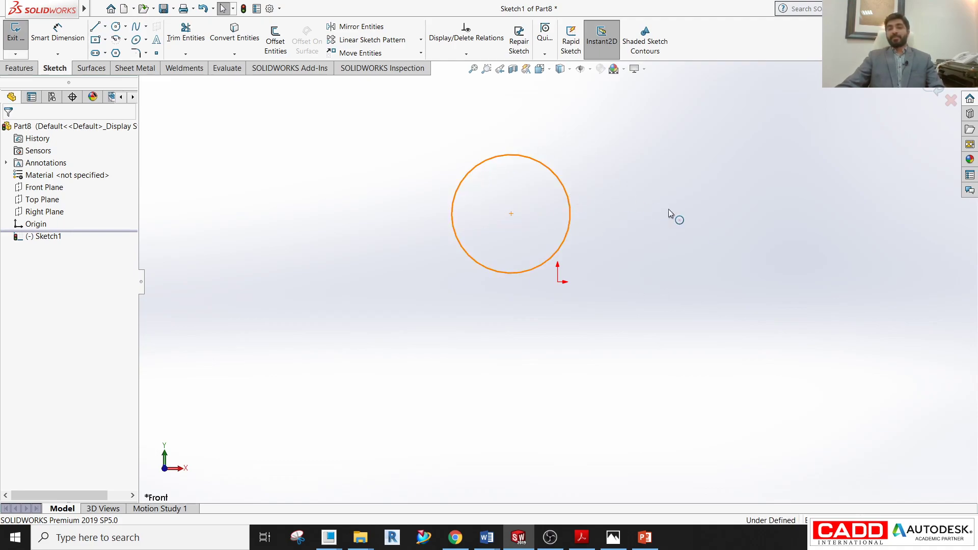
pyautogui.press('Delete')
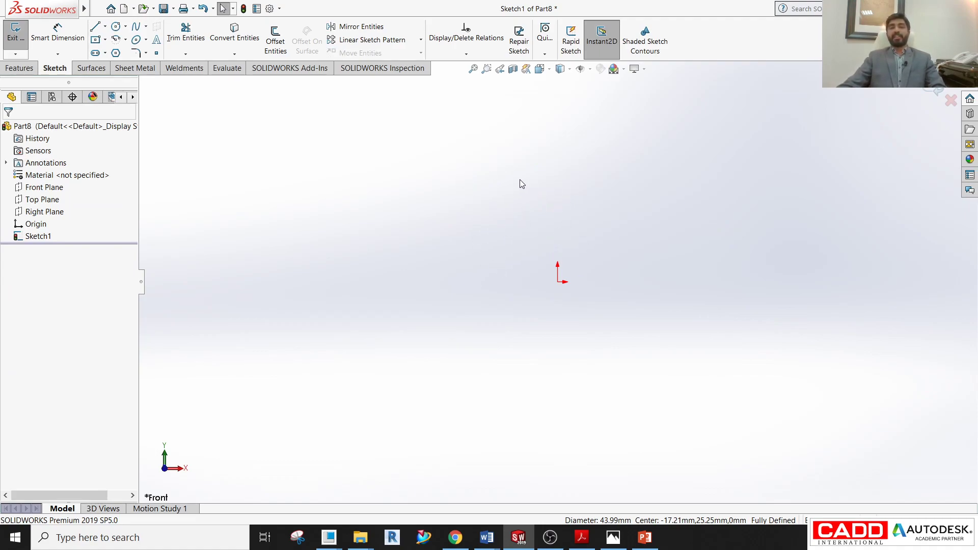
# - Sketch a closed right triangle above and right of the origin, with a horizontal base about 61 mm long and a vertical right side
pyautogui.click(94, 30)
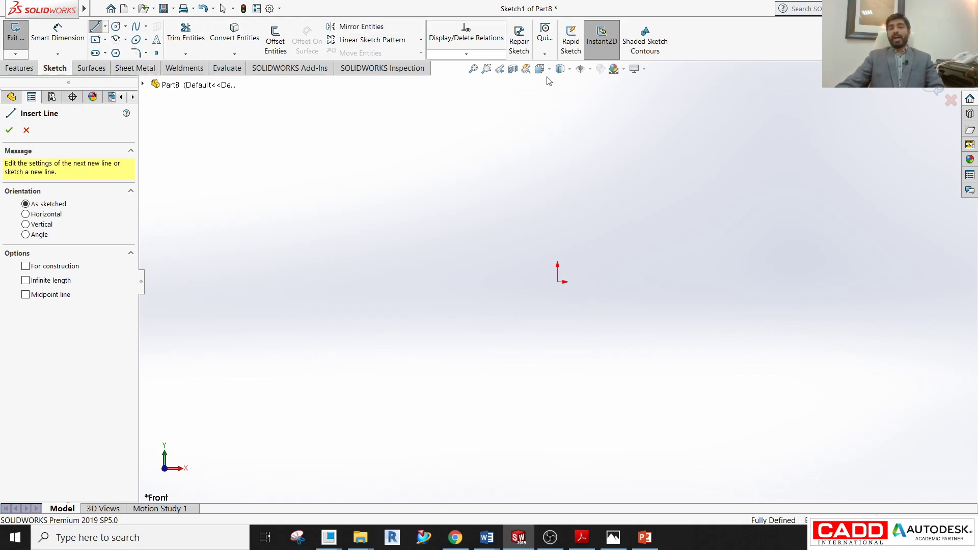
pyautogui.click(593, 242)
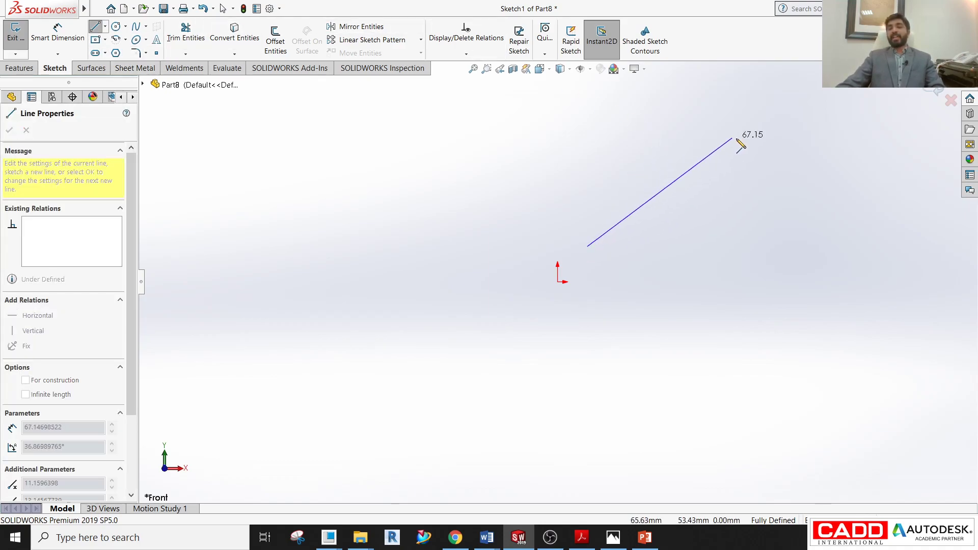
pyautogui.click(753, 143)
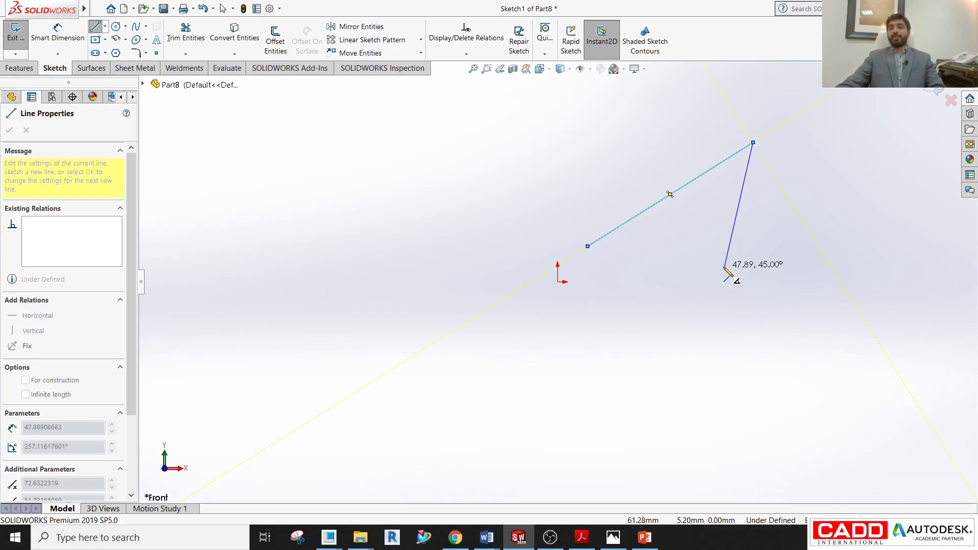
pyautogui.click(752, 246)
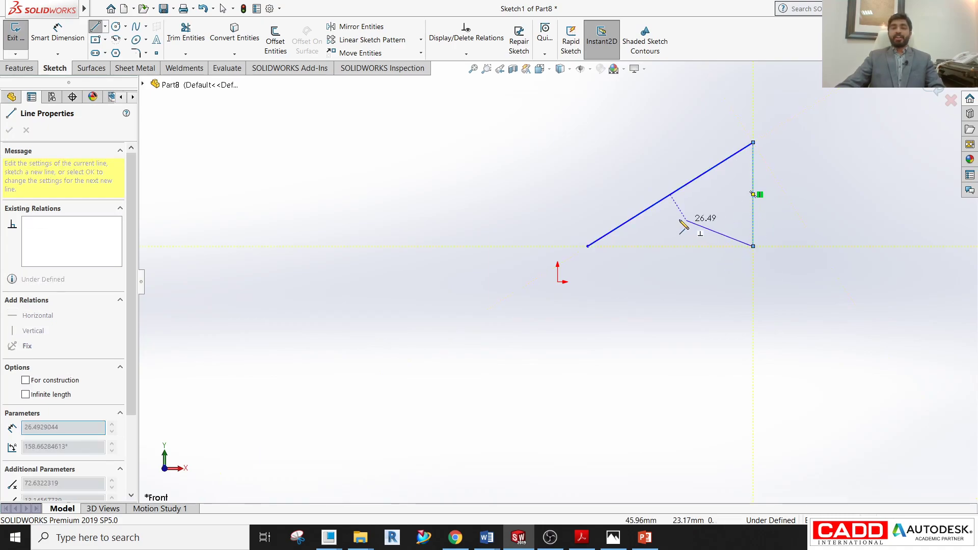
pyautogui.click(588, 246)
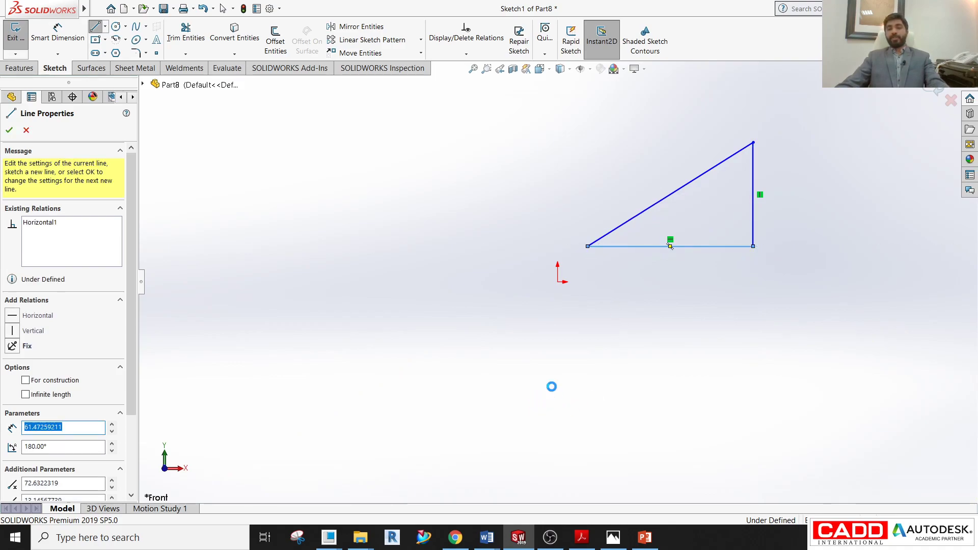
pyautogui.press('Escape')
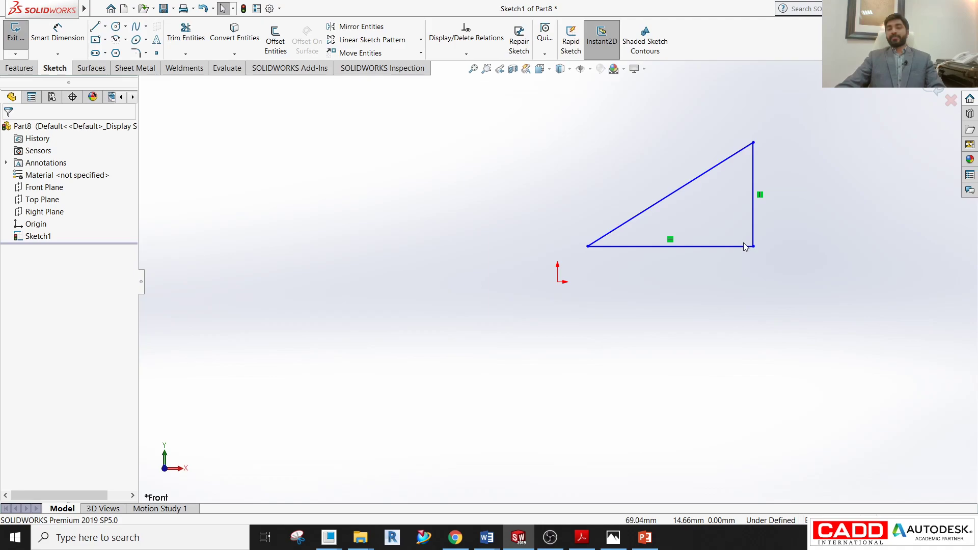
# - Select all three lines of the triangle and move it left so its base spans above the origin
pyautogui.moveTo(567, 110)
pyautogui.mouseDown()
pyautogui.moveTo(607, 168)
pyautogui.moveTo(800, 294)
pyautogui.mouseUp()
pyautogui.moveTo(698, 247); pyautogui.dragTo(634, 233)
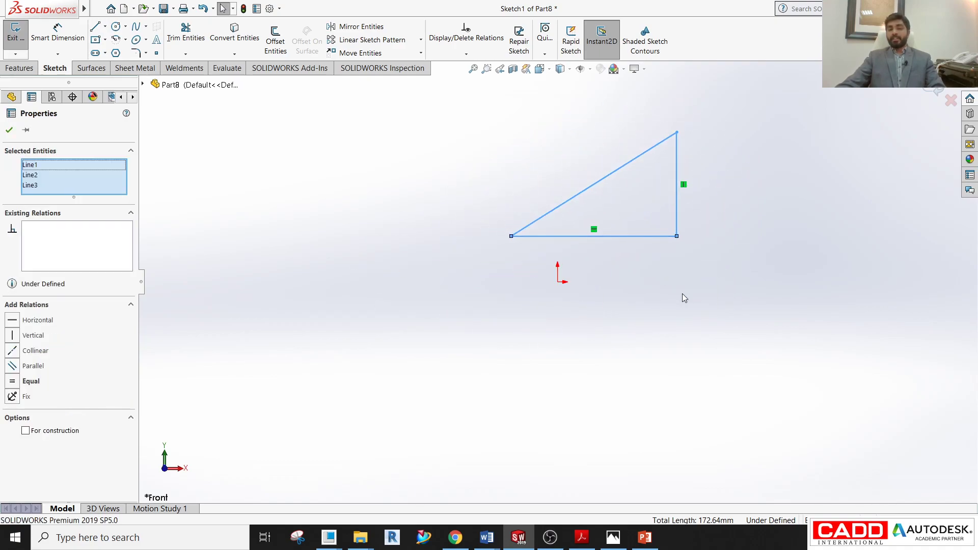
# - Stretch the triangle by its top vertex up and to the right, then delete the whole triangle
pyautogui.click(682, 298)
pyautogui.moveTo(676, 132); pyautogui.dragTo(724, 105)
pyautogui.click(379, 123)
pyautogui.moveTo(457, 99); pyautogui.dragTo(768, 268)
pyautogui.press('Delete')
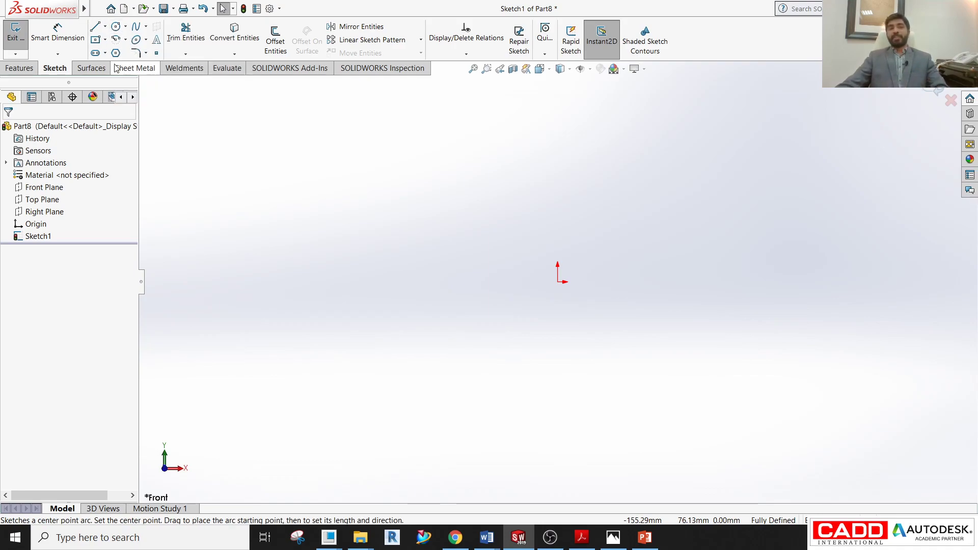
# - Sketch a circle of about 18 mm radius above and right of the origin, and move its centre to about 35 mm, 29 mm
pyautogui.click(116, 26)
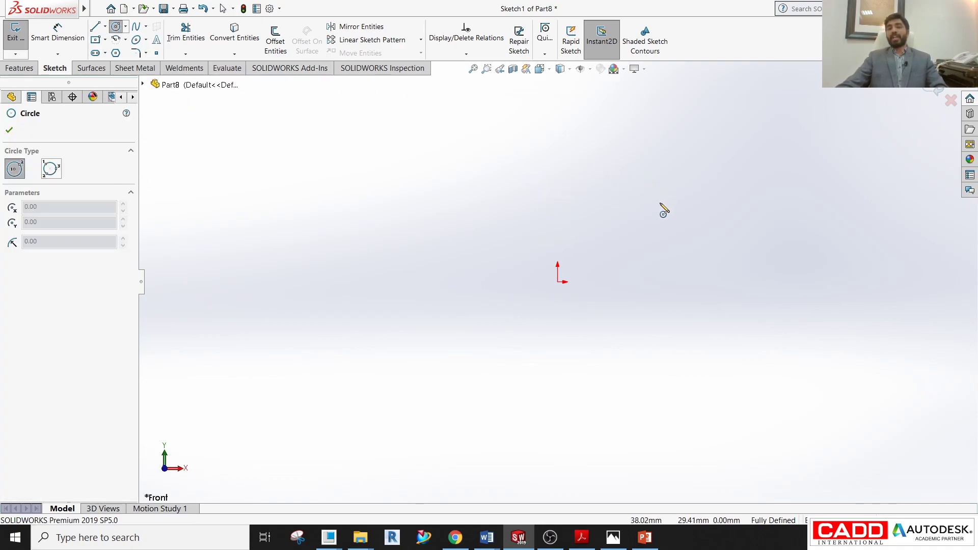
pyautogui.click(665, 183)
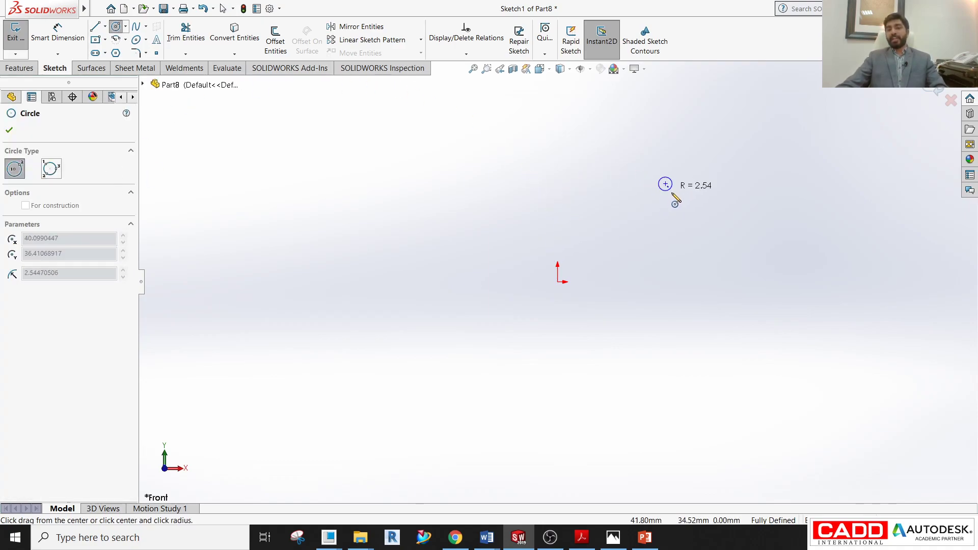
pyautogui.click(694, 223)
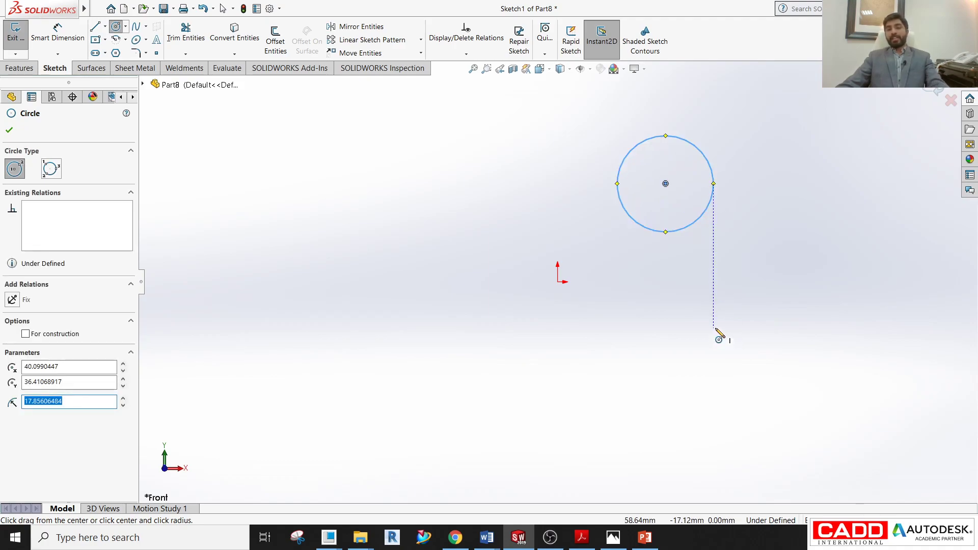
pyautogui.press('Escape')
pyautogui.press('Escape')
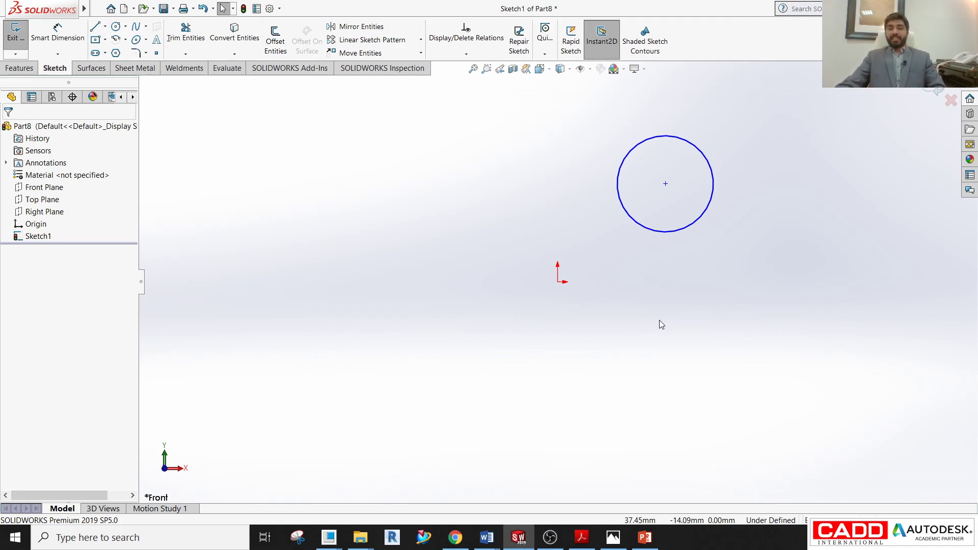
pyautogui.moveTo(665, 184); pyautogui.dragTo(651, 204)
pyautogui.click(705, 264)
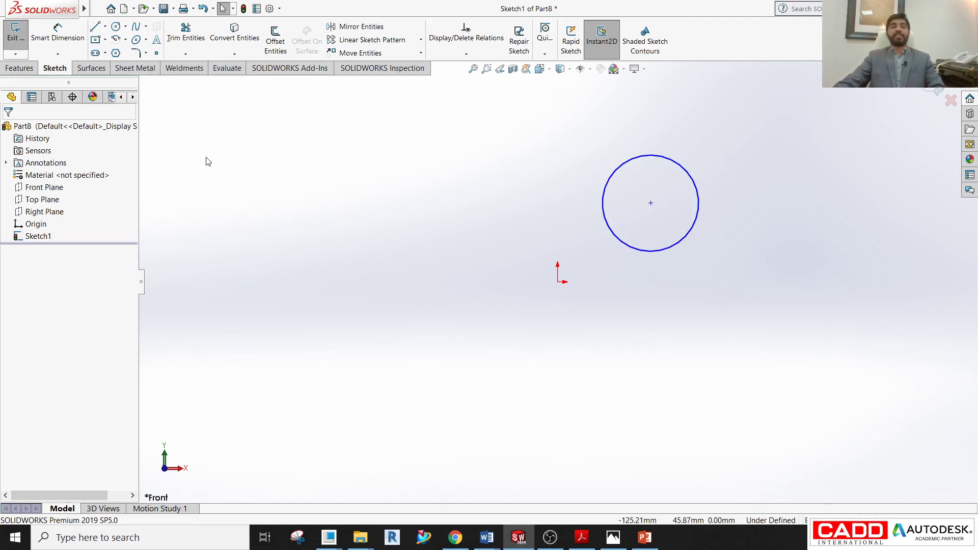
# - Add a 40 mm diameter dimension to the circle with Smart Dimension
pyautogui.click(71, 40)
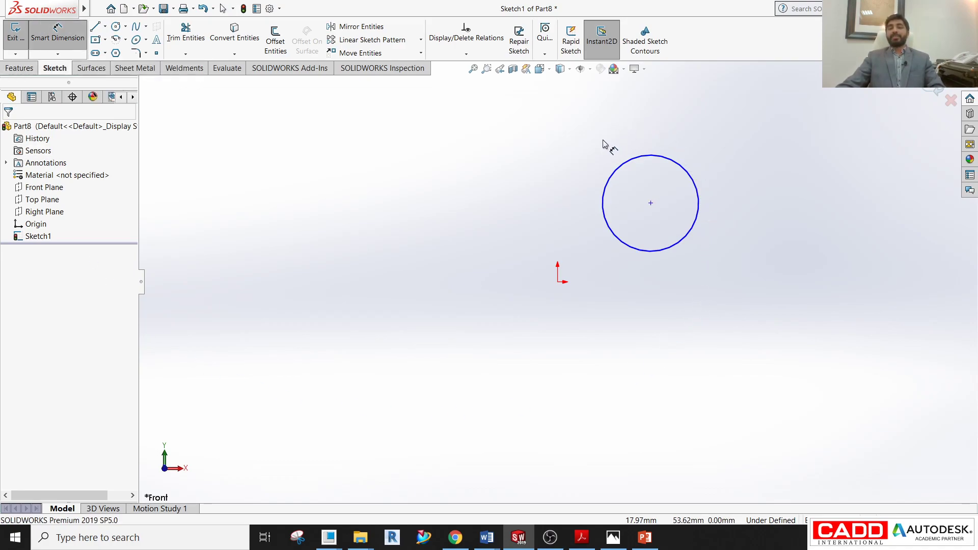
pyautogui.click(36, 38)
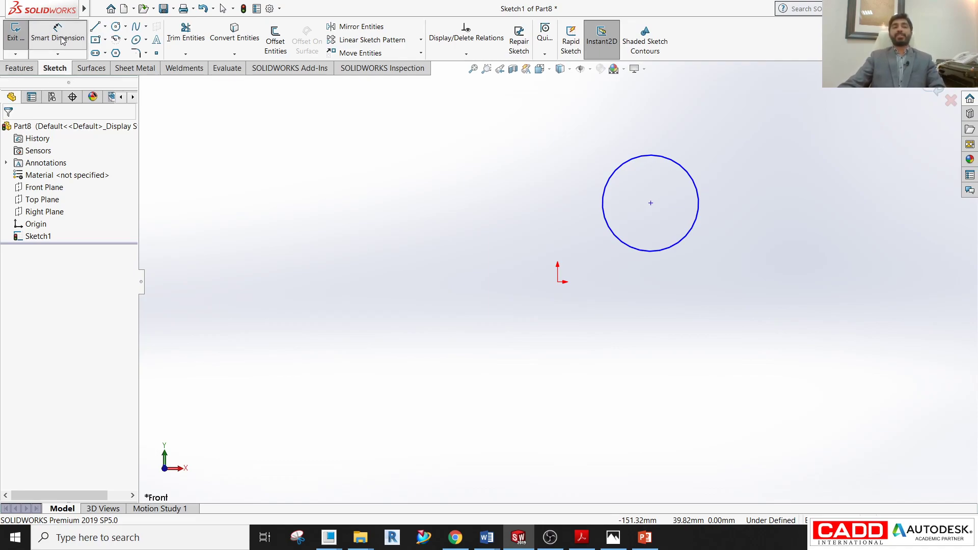
pyautogui.click(62, 41)
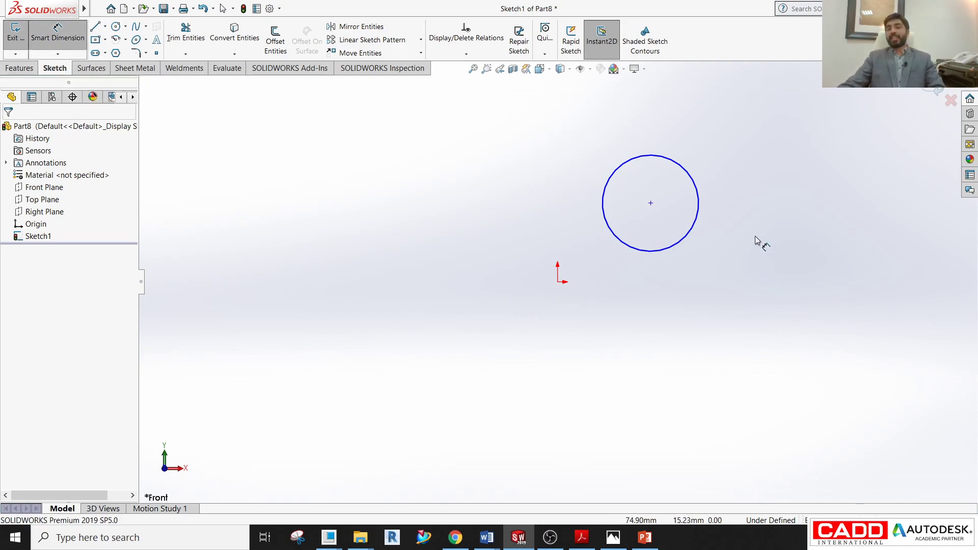
pyautogui.click(695, 181)
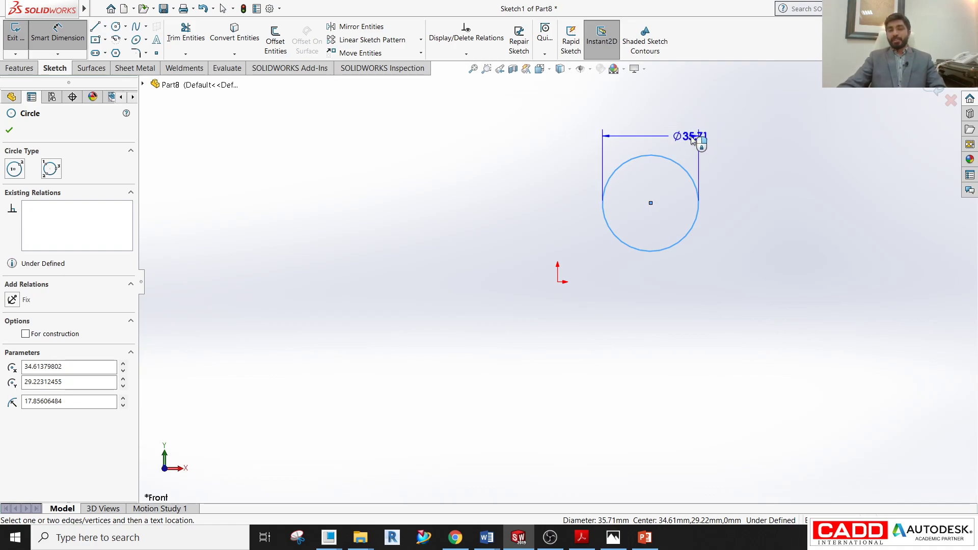
pyautogui.click(759, 140)
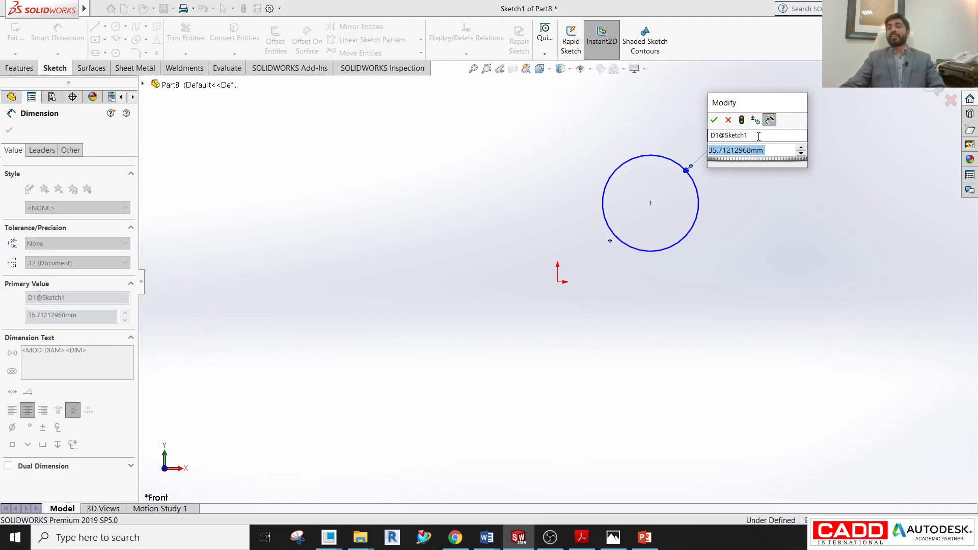
pyautogui.write('40')
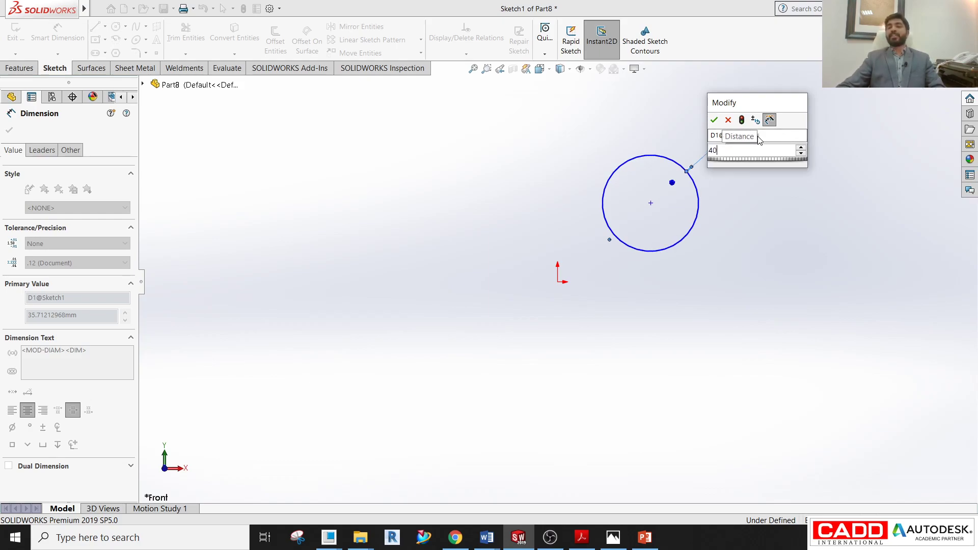
pyautogui.press('Return')
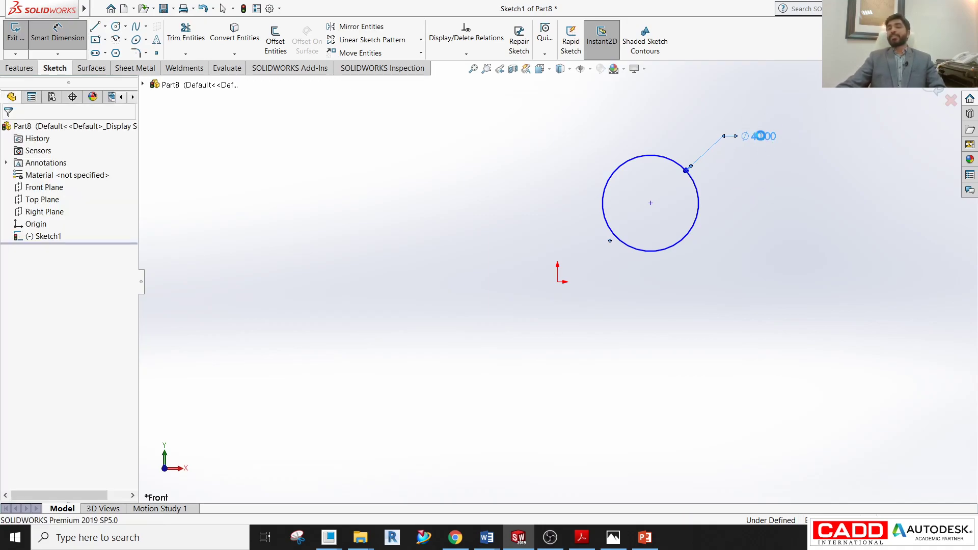
# - Change the circle's diameter dimension to 50 mm and leave the dimension tool
pyautogui.doubleClick(761, 136)
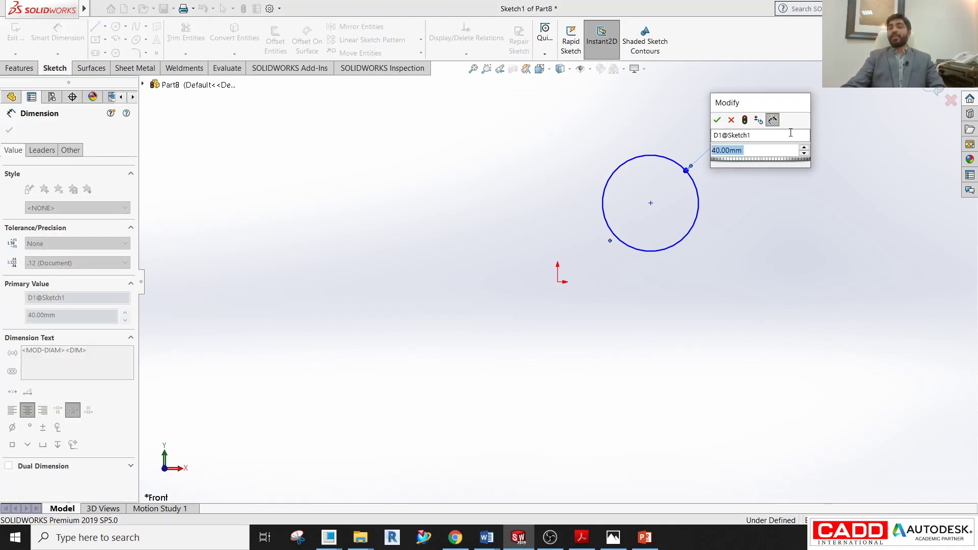
pyautogui.write('50')
pyautogui.press('Return')
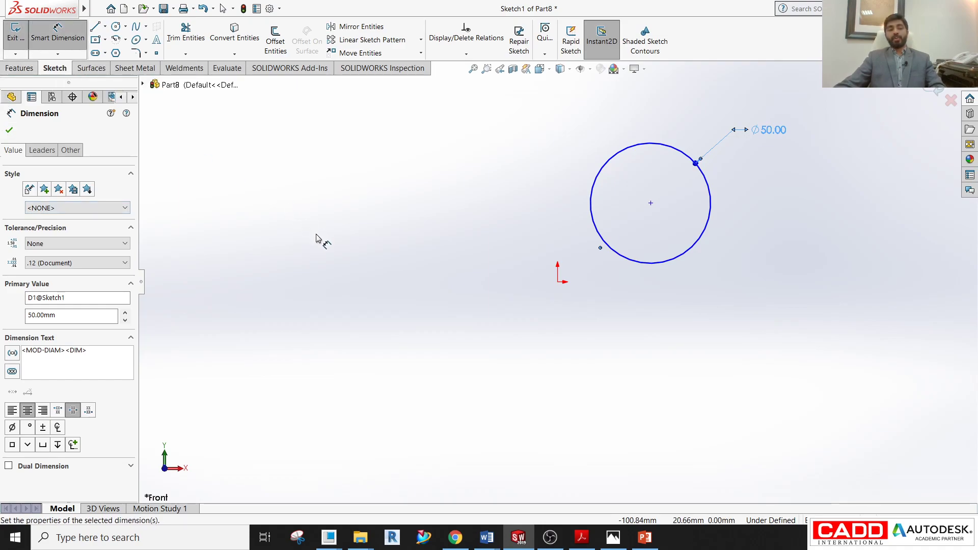
pyautogui.press('Escape')
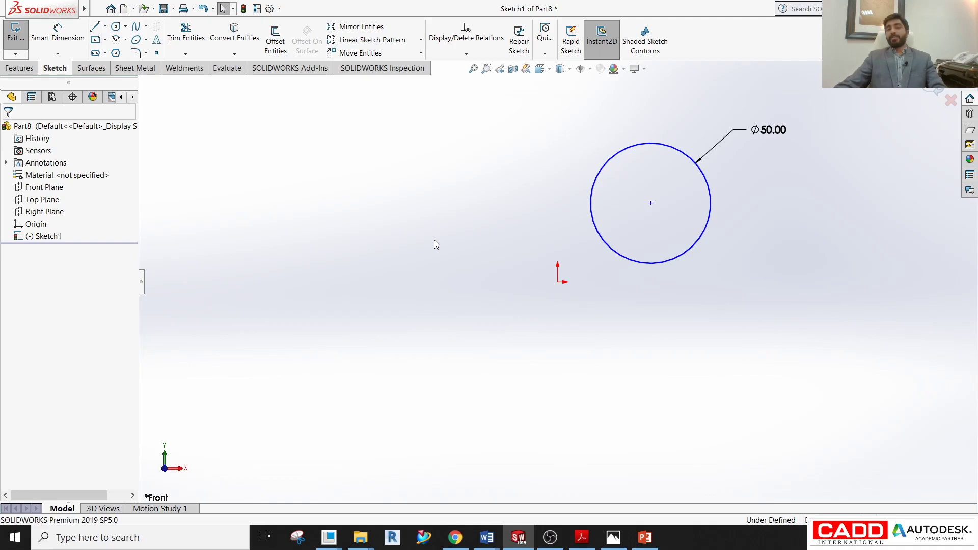
# - Move the dimensioned circle by its centre point to about 42 mm right of and 42 mm above the origin
pyautogui.click(706, 253)
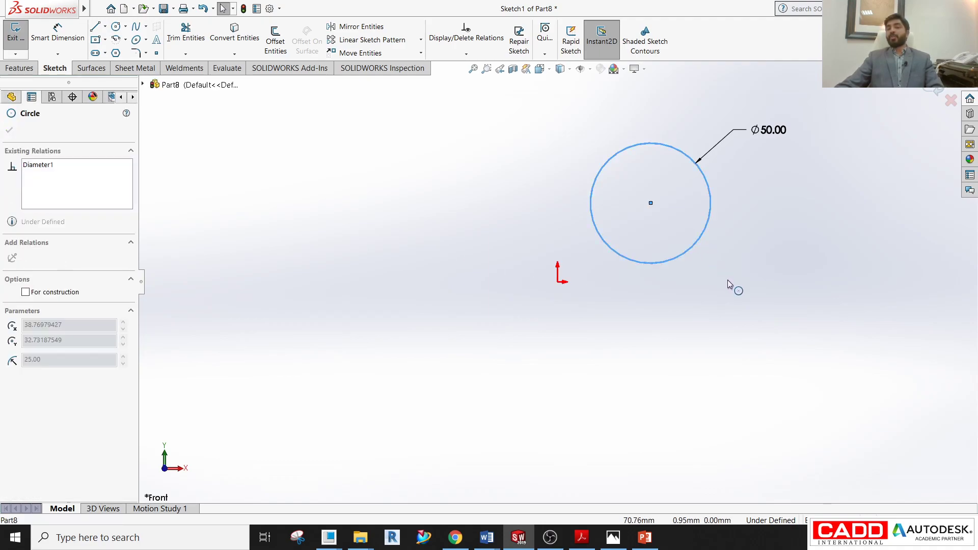
pyautogui.click(761, 247)
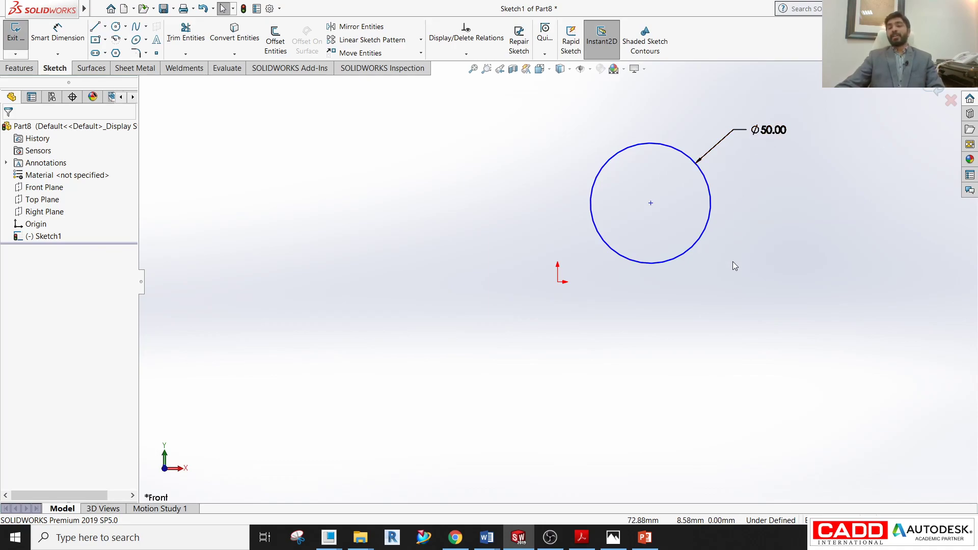
pyautogui.moveTo(651, 203); pyautogui.dragTo(658, 181)
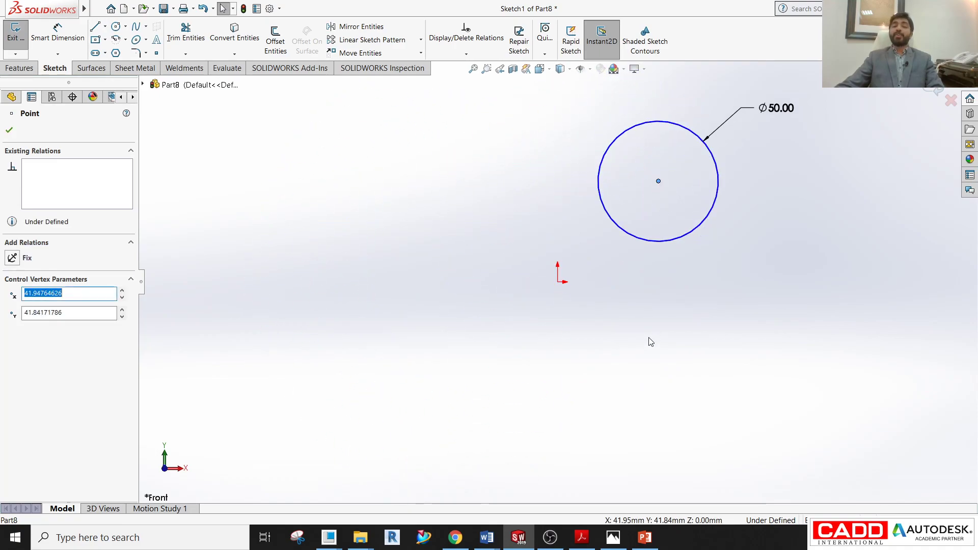
pyautogui.click(610, 389)
pyautogui.scroll(2, 610, 388)
pyautogui.scroll(-2, 660, 178)
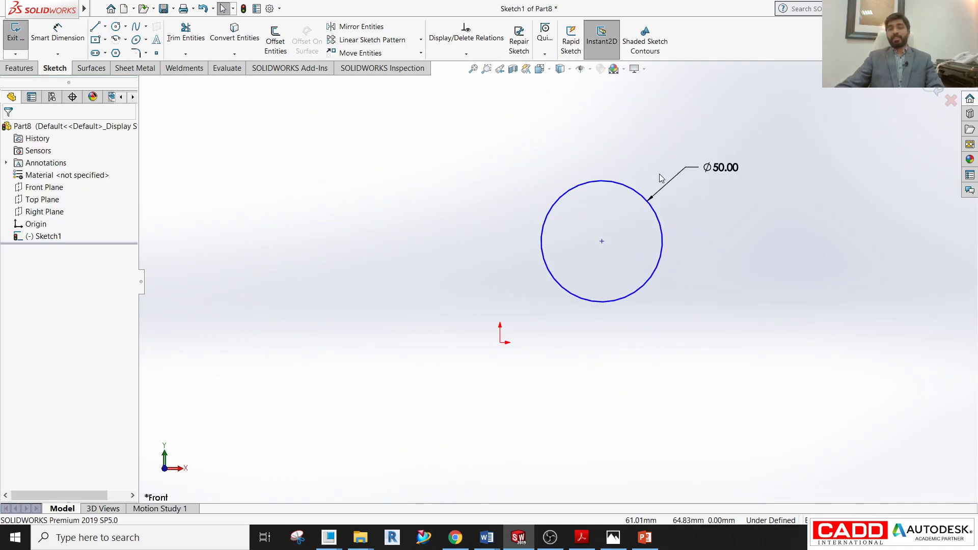
# - Dimension the horizontal distance from the origin to the circle's centre as 50 mm, placing it above the circle
pyautogui.click(60, 40)
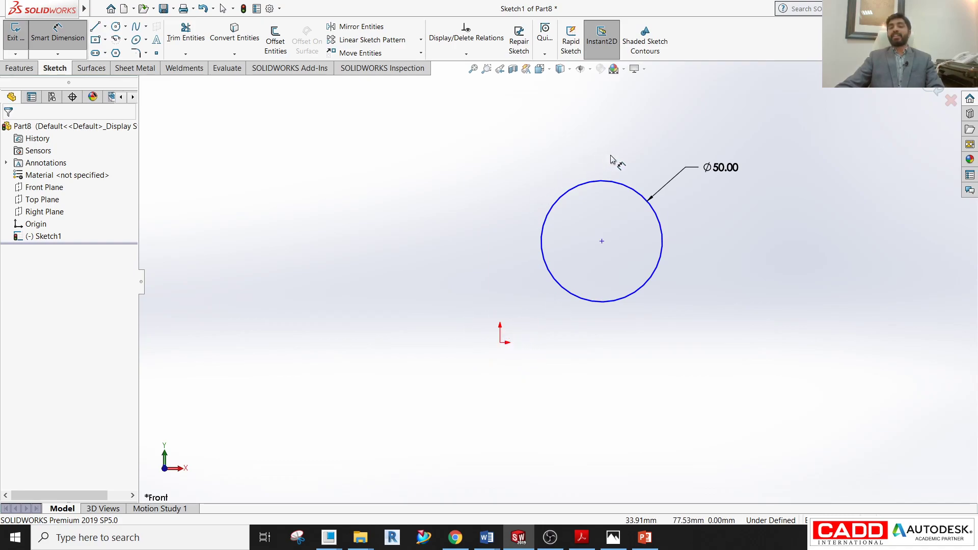
pyautogui.click(501, 342)
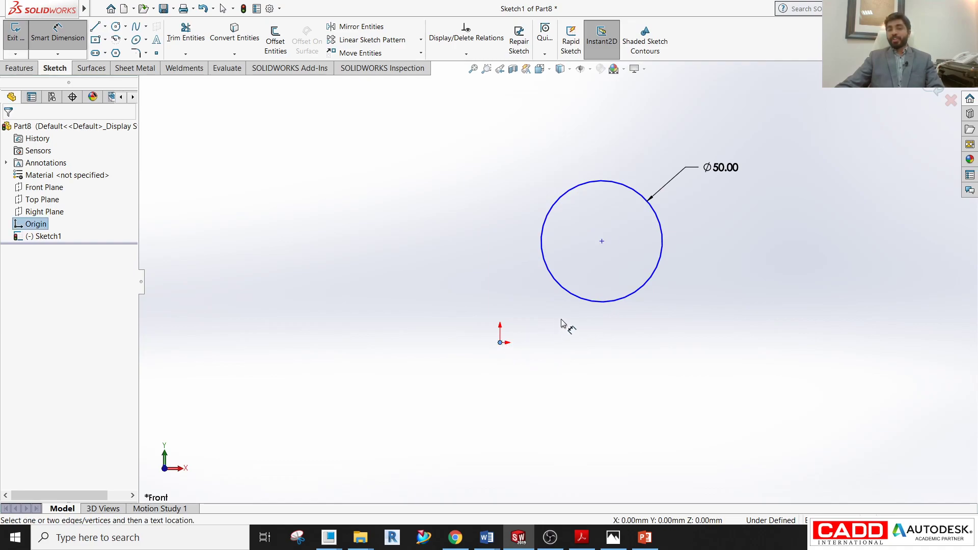
pyautogui.click(601, 241)
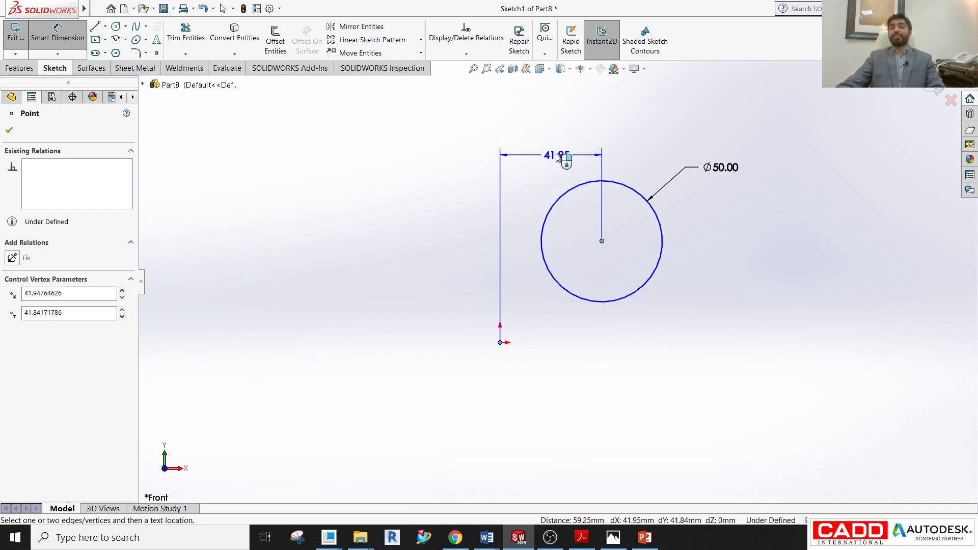
pyautogui.click(548, 141)
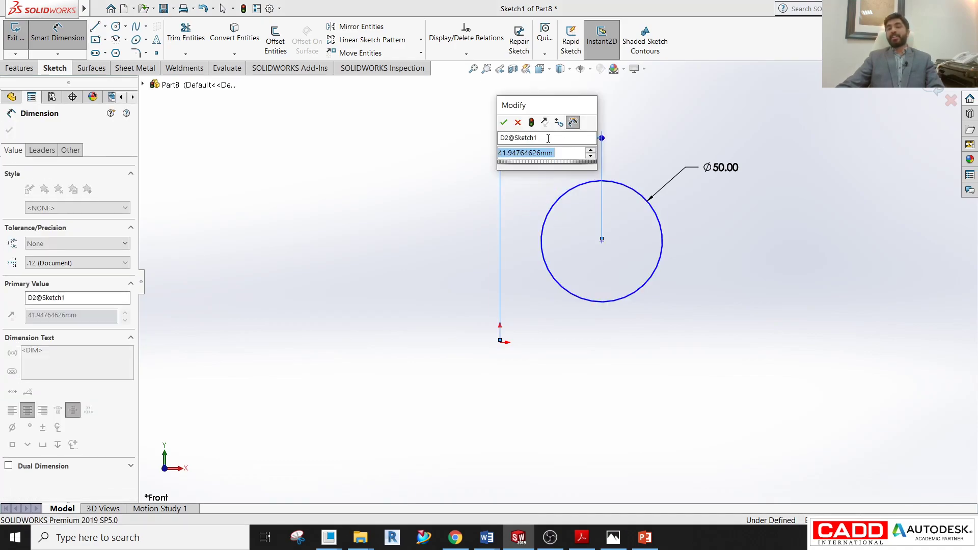
pyautogui.write('50')
pyautogui.press('Return')
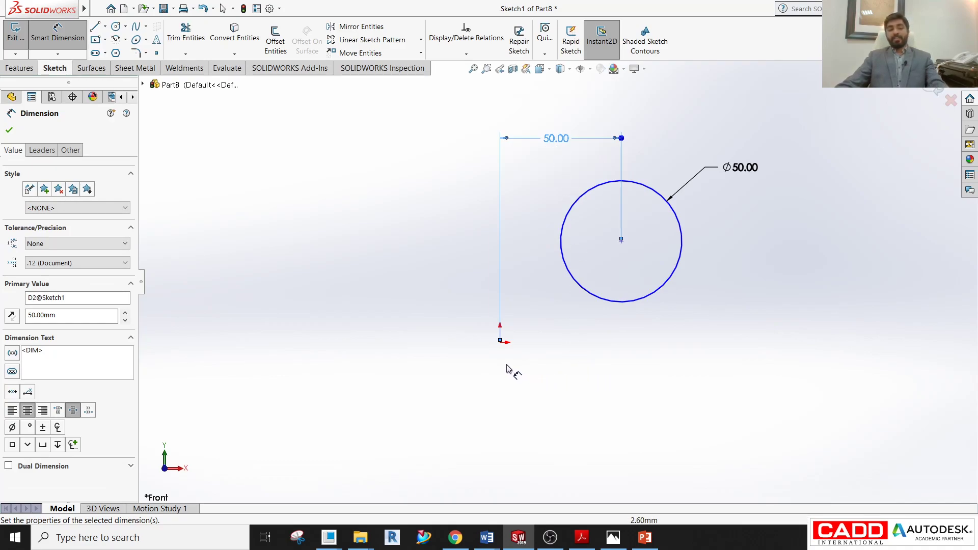
pyautogui.press('Escape')
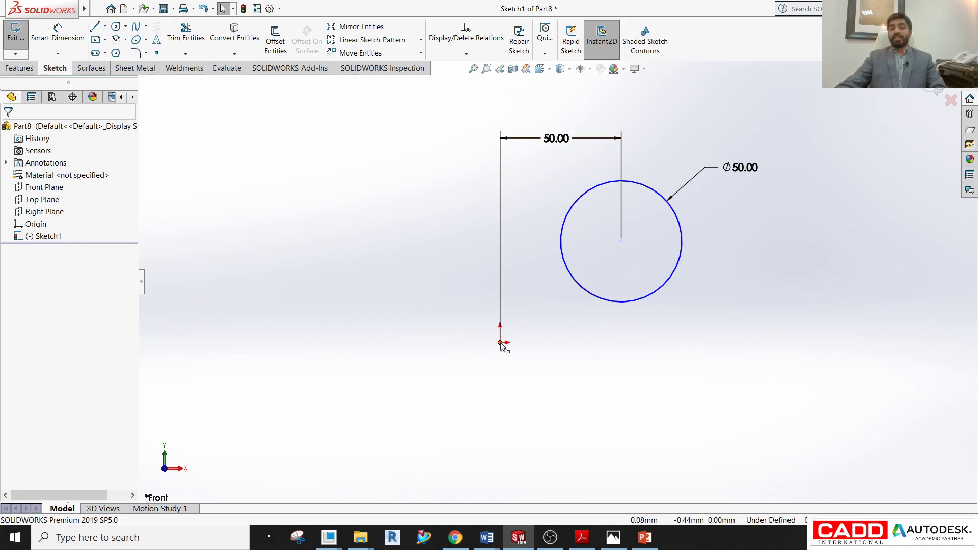
# - Move the circle vertically by its centre point to about 49 mm above the origin
pyautogui.click(621, 242)
pyautogui.moveTo(622, 243)
pyautogui.mouseDown()
pyautogui.moveTo(622, 261)
pyautogui.moveTo(622, 198)
pyautogui.moveTo(621, 484)
pyautogui.moveTo(624, 125)
pyautogui.moveTo(622, 398)
pyautogui.moveTo(631, 208)
pyautogui.moveTo(628, 339)
pyautogui.moveTo(629, 218)
pyautogui.moveTo(623, 224)
pyautogui.mouseUp()
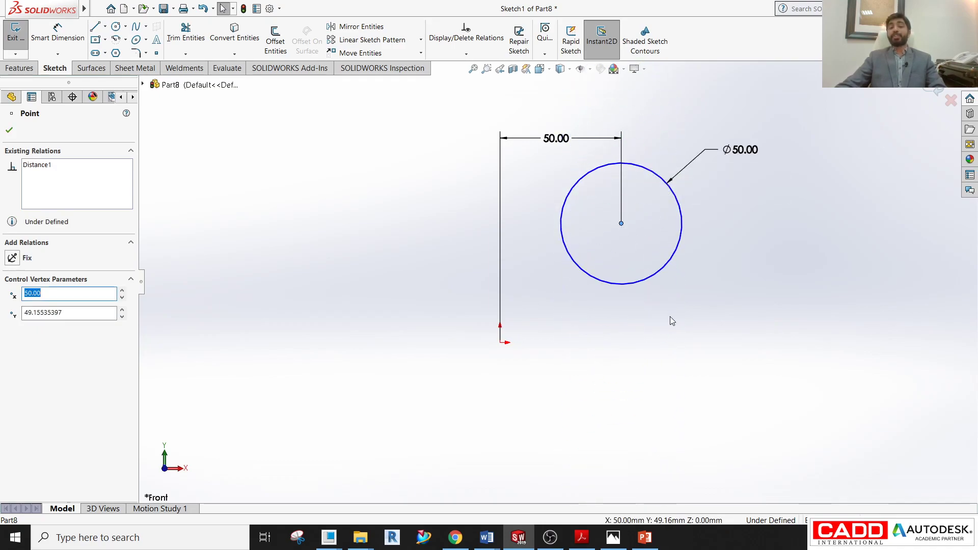
pyautogui.click(675, 356)
# - Dimension the vertical distance from the origin to the circle's centre as 50 mm, placing it right of the circle
pyautogui.click(58, 34)
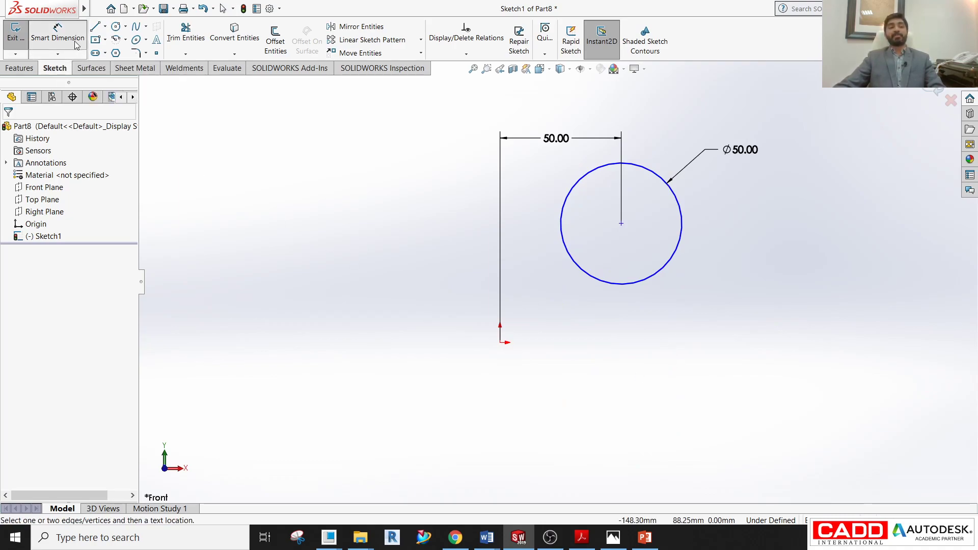
pyautogui.click(501, 343)
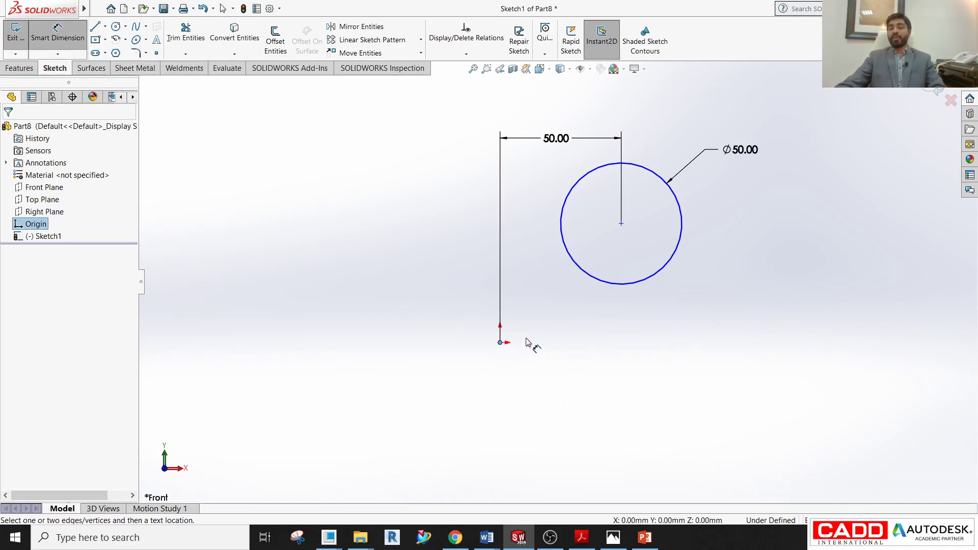
pyautogui.click(622, 223)
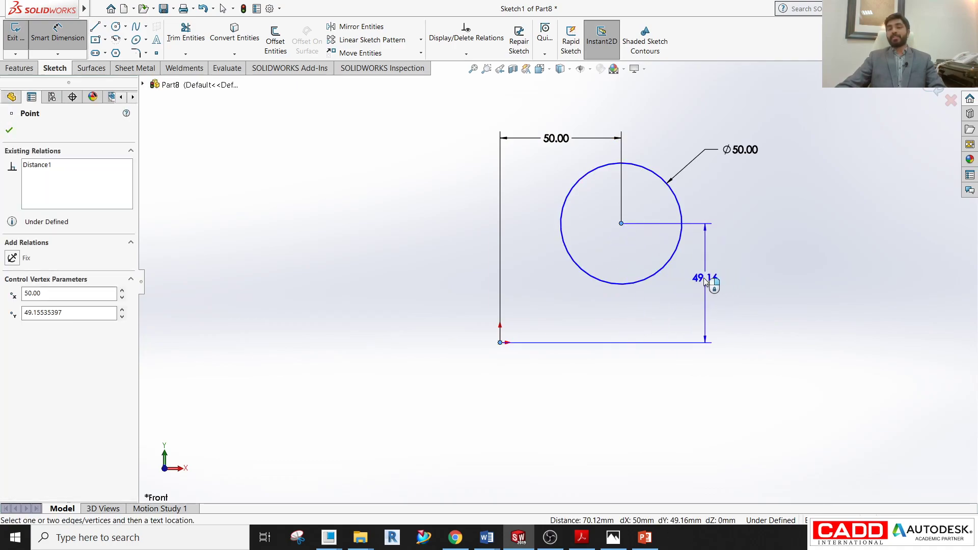
pyautogui.click(764, 274)
pyautogui.write('50')
pyautogui.press('Return')
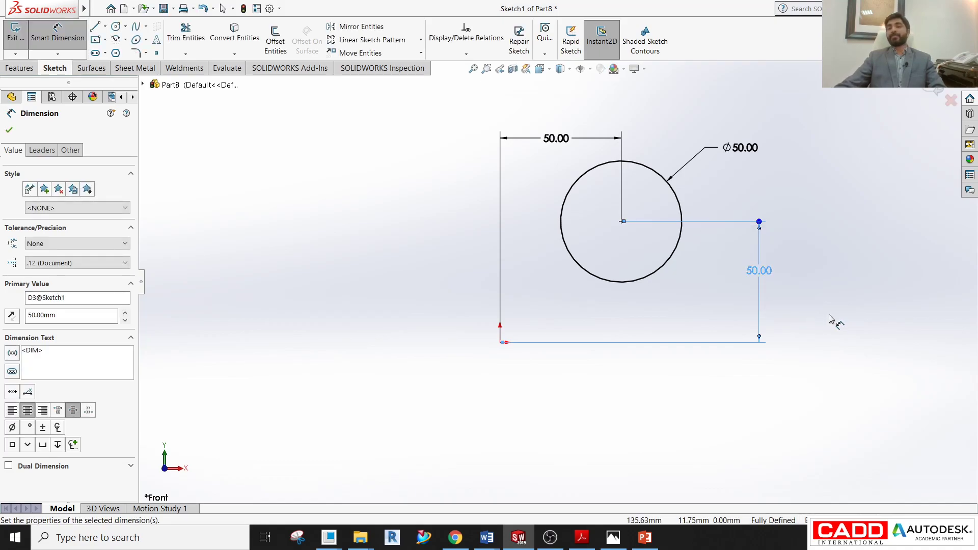
pyautogui.click(830, 320)
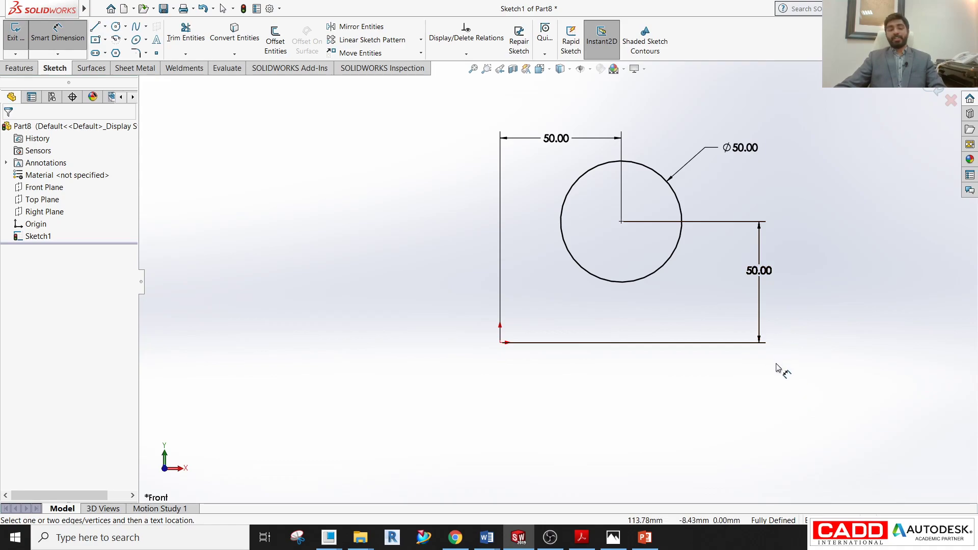
pyautogui.press('Escape')
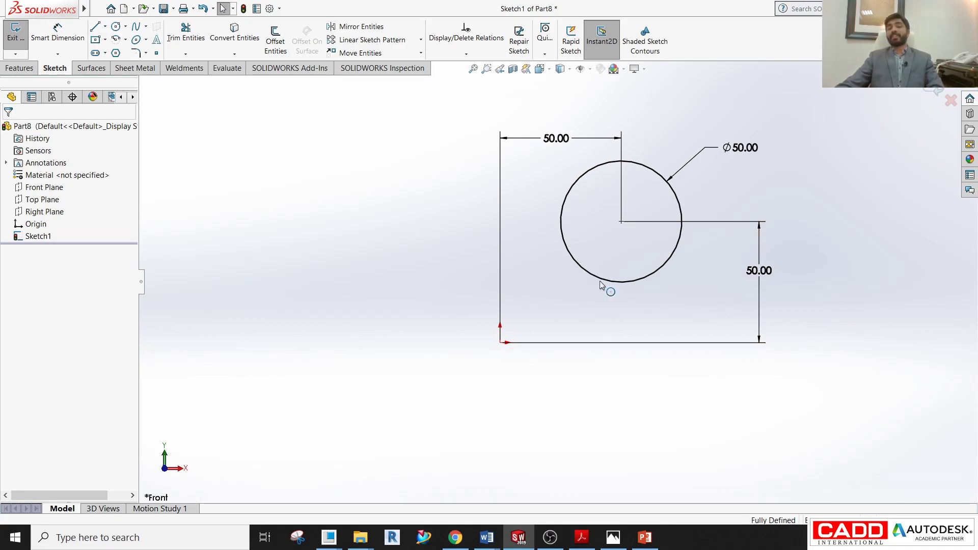
# - Sketch a second circle of about 23 mm radius centred about 53 mm left of and 43 mm above the origin
pyautogui.click(119, 29)
pyautogui.click(372, 238)
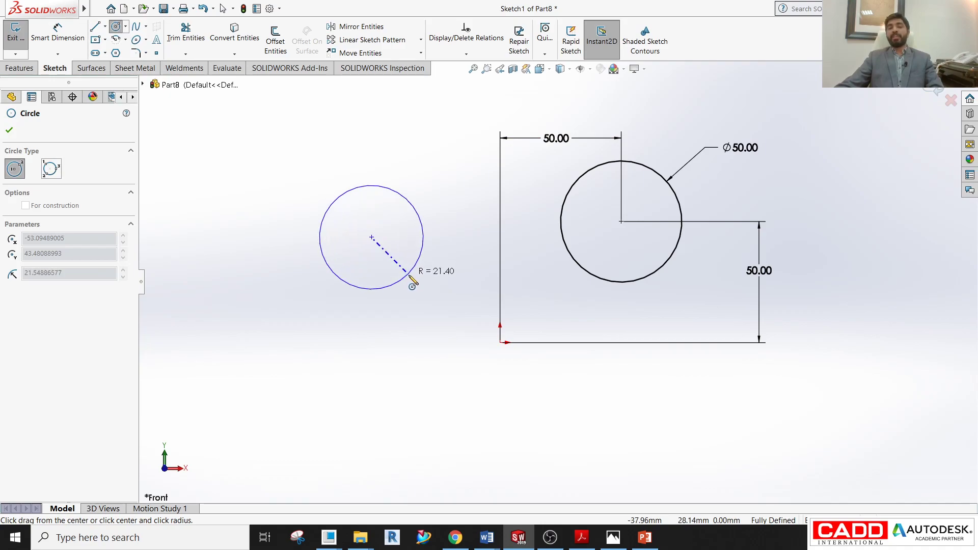
pyautogui.click(411, 279)
pyautogui.press('Escape')
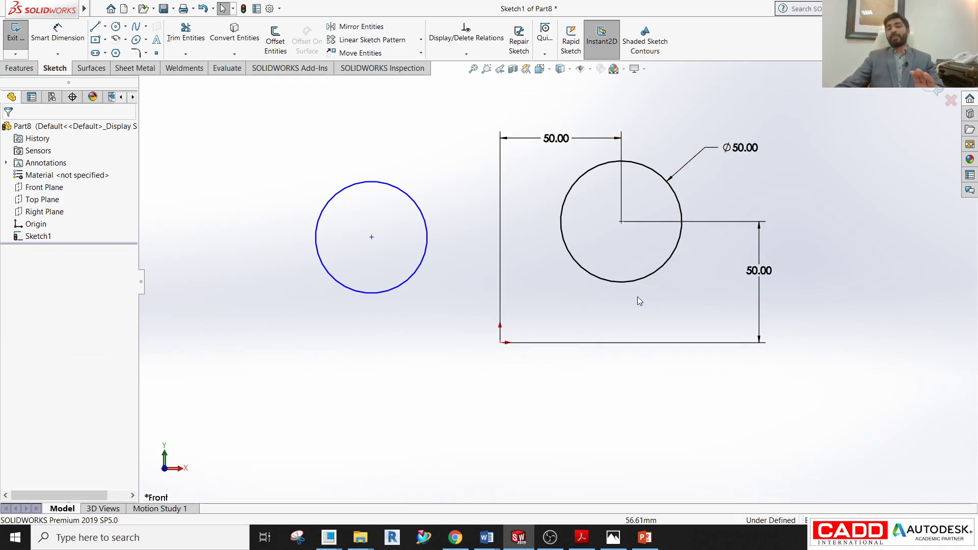
# - Delete the left circle and sketch a smaller one about 26 mm in diameter, centred about 26 mm left of and 51 mm above the origin
pyautogui.click(439, 275)
pyautogui.press('Delete')
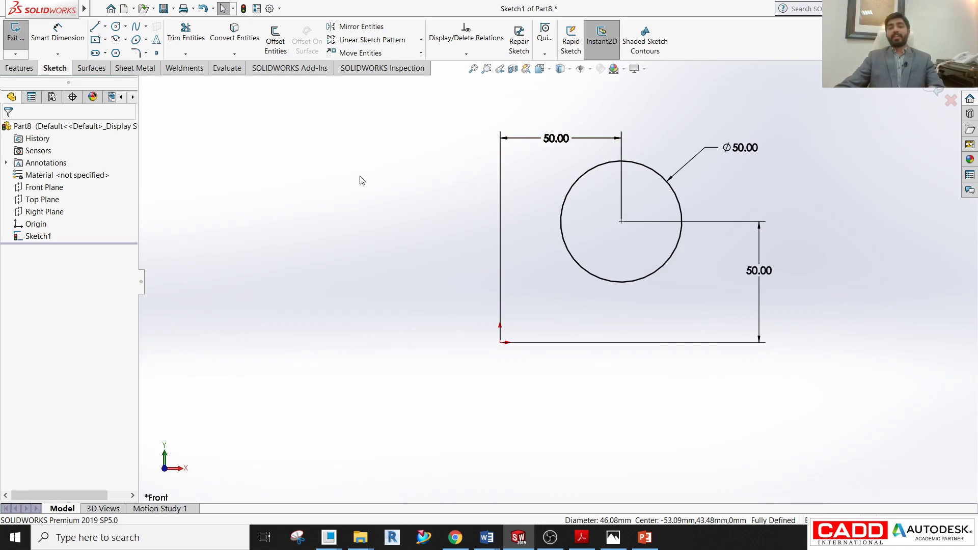
pyautogui.click(116, 26)
pyautogui.moveTo(437, 218); pyautogui.dragTo(447, 248)
pyautogui.press('Escape')
# - Dimension the small circle's diameter as 25 mm, placing the dimension to the circle's upper left
pyautogui.click(58, 34)
pyautogui.click(428, 190)
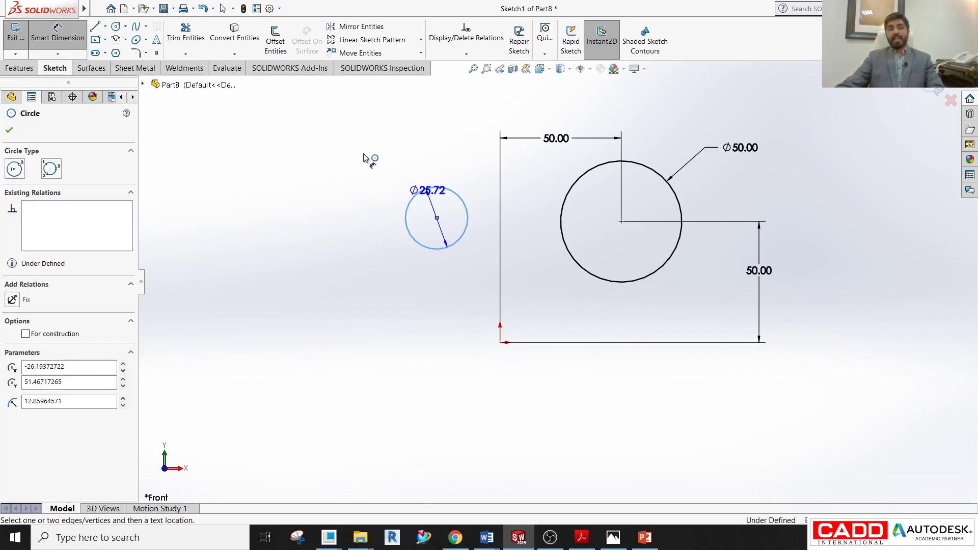
pyautogui.click(355, 151)
pyautogui.write('25')
pyautogui.press('Return')
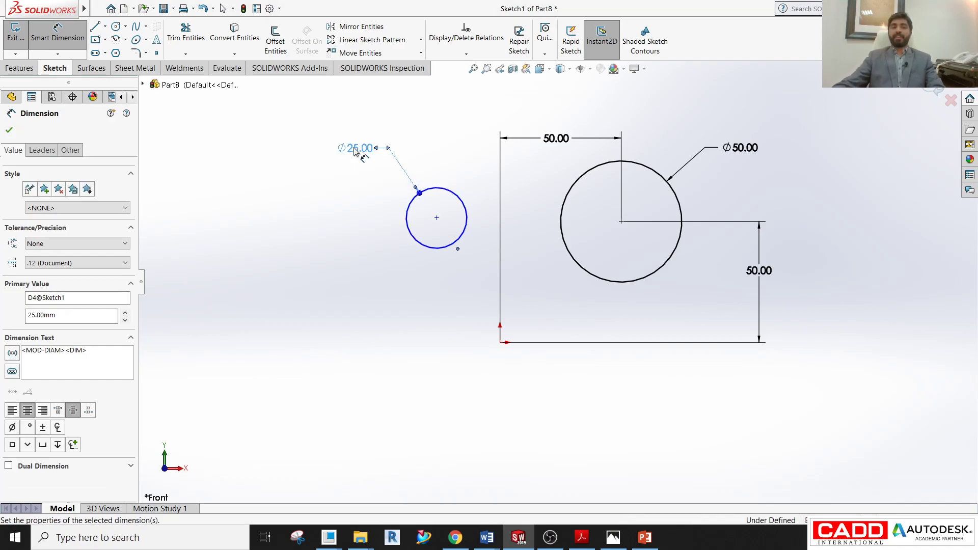
pyautogui.press('Escape')
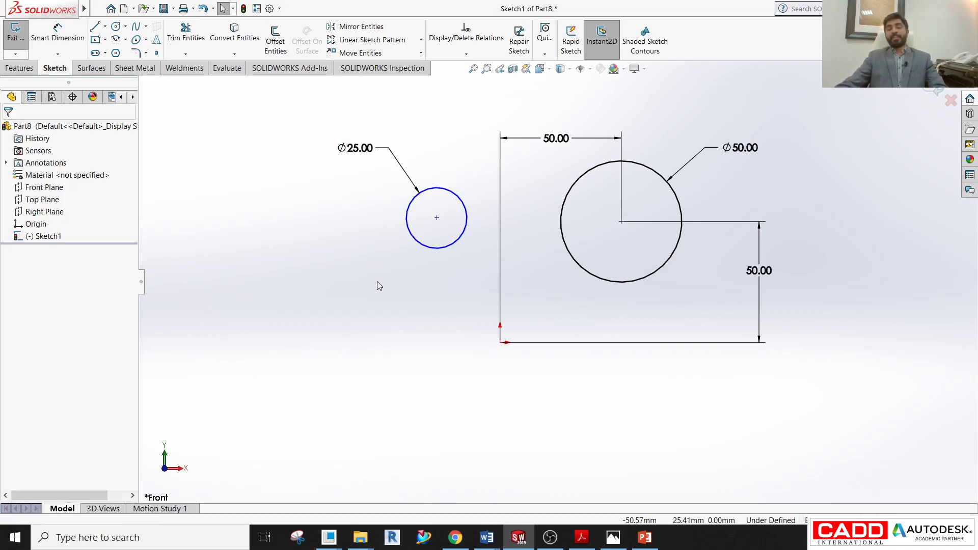
# - Move the 25 mm circle by its centre to about 32 mm left of and 62 mm above the origin, and inspect its existing relations
pyautogui.moveTo(436, 219); pyautogui.dragTo(423, 192)
pyautogui.click(412, 326)
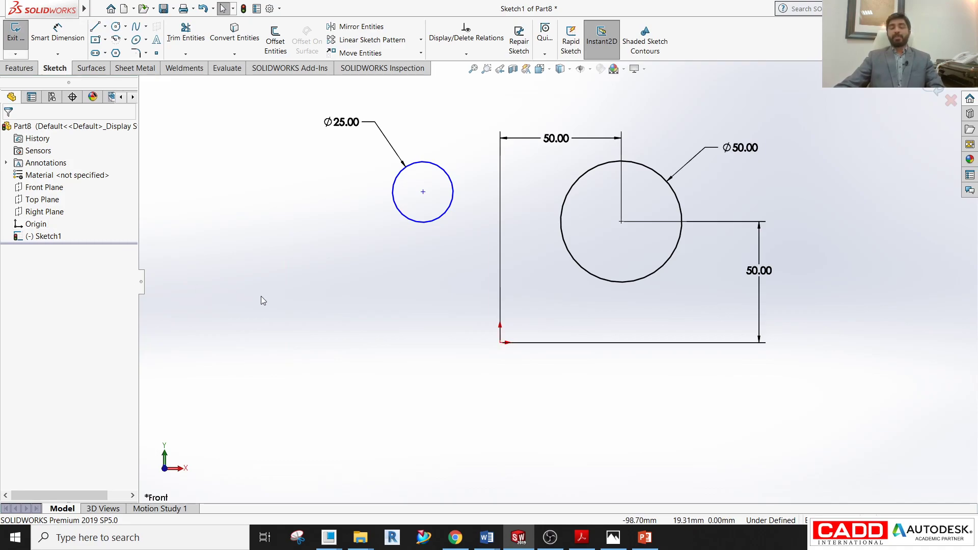
pyautogui.click(438, 171)
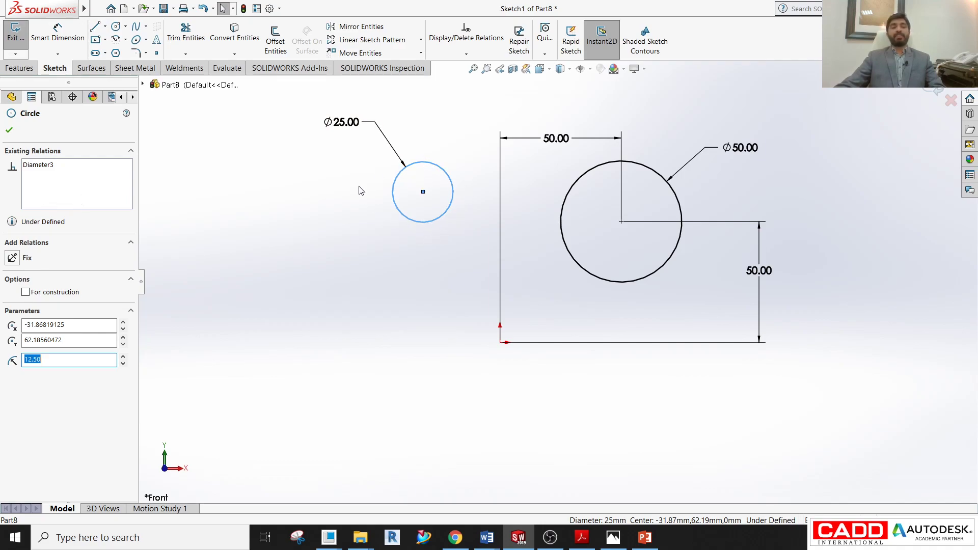
pyautogui.click(47, 167)
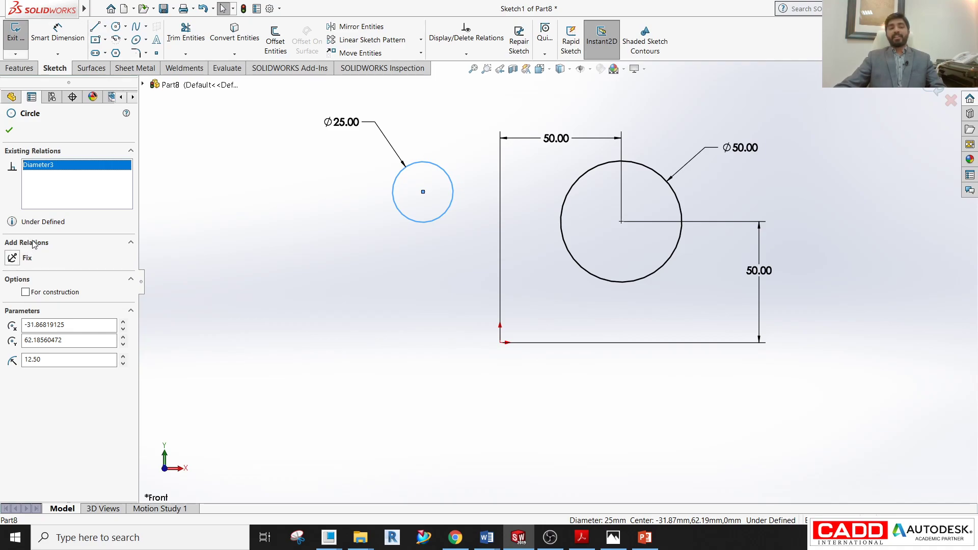
pyautogui.click(258, 238)
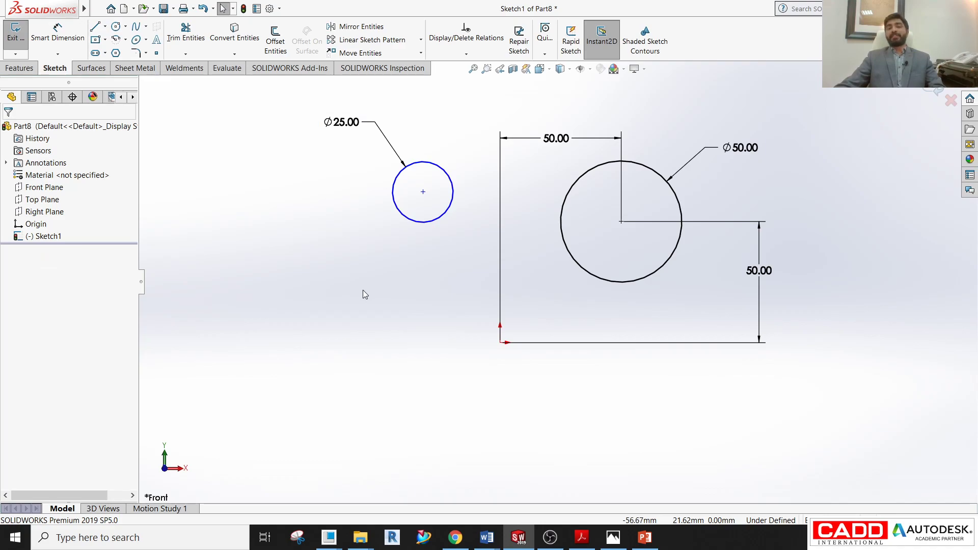
# - Add a Concentric relation between the 25 mm circle and the 50 mm circle
pyautogui.click(426, 168)
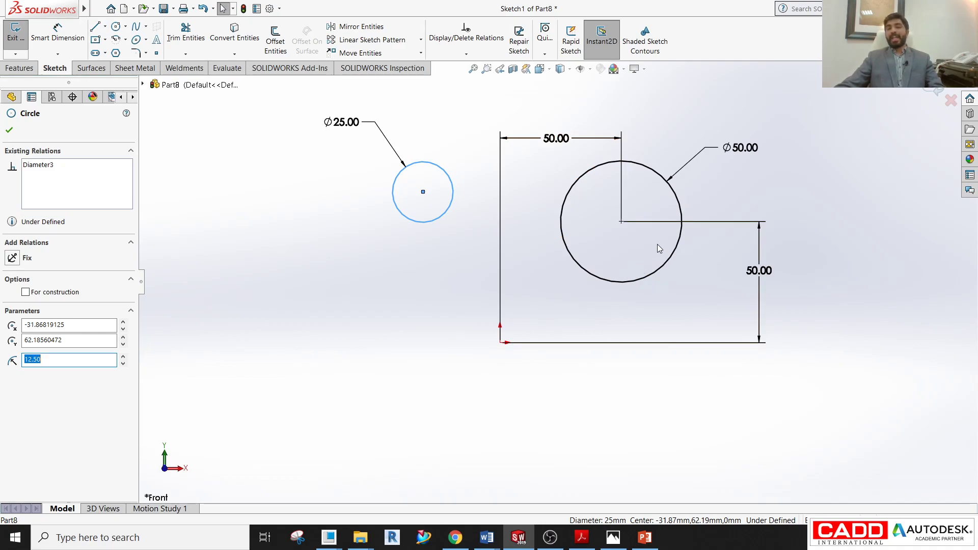
pyautogui.keyDown('ctrl'); pyautogui.click(675, 245); pyautogui.keyUp('ctrl')
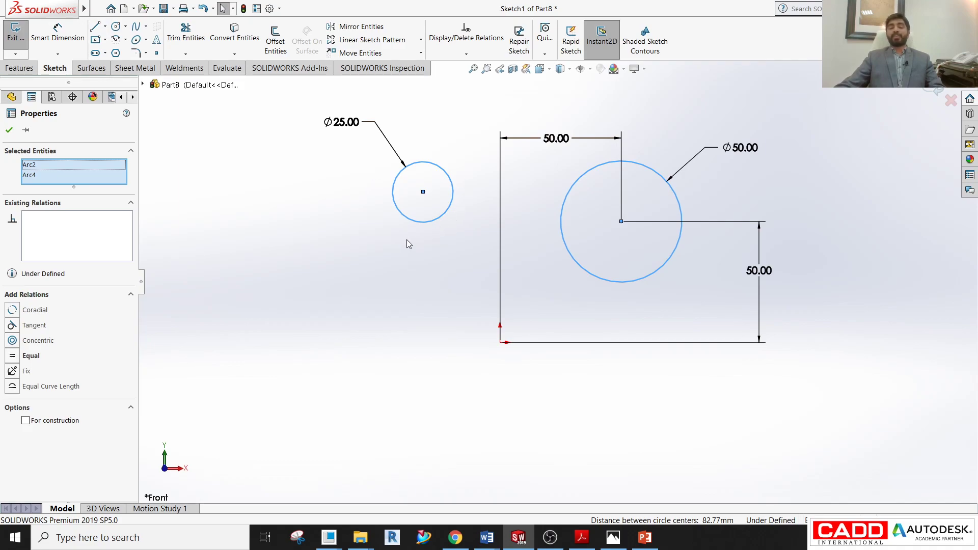
pyautogui.click(38, 340)
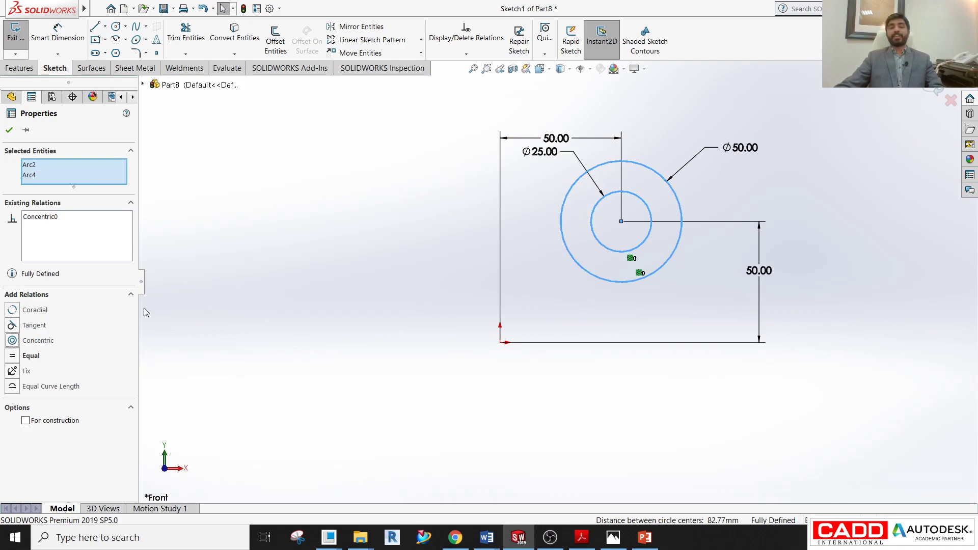
pyautogui.click(289, 252)
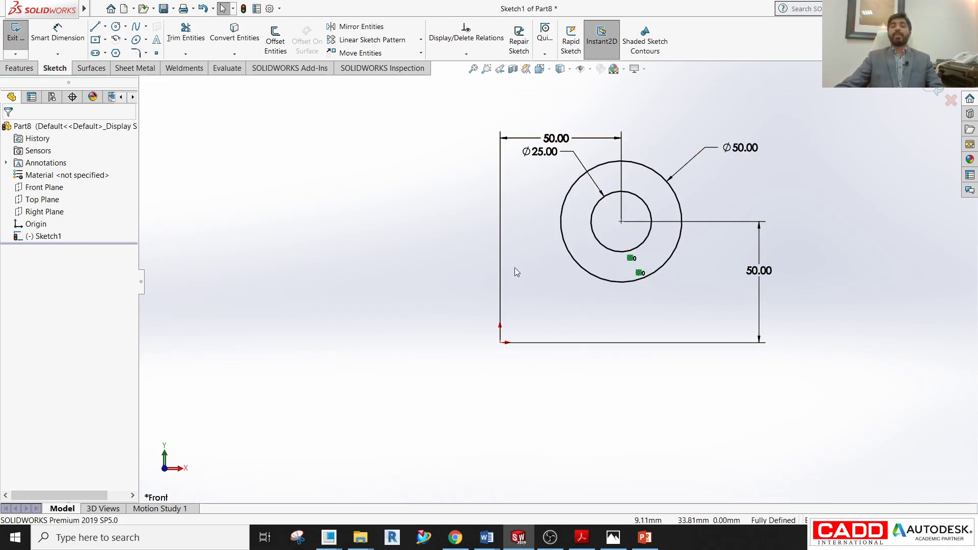
# - Examine the existing relations of the outer circle, and those it shares with the inner circle
pyautogui.click(647, 171)
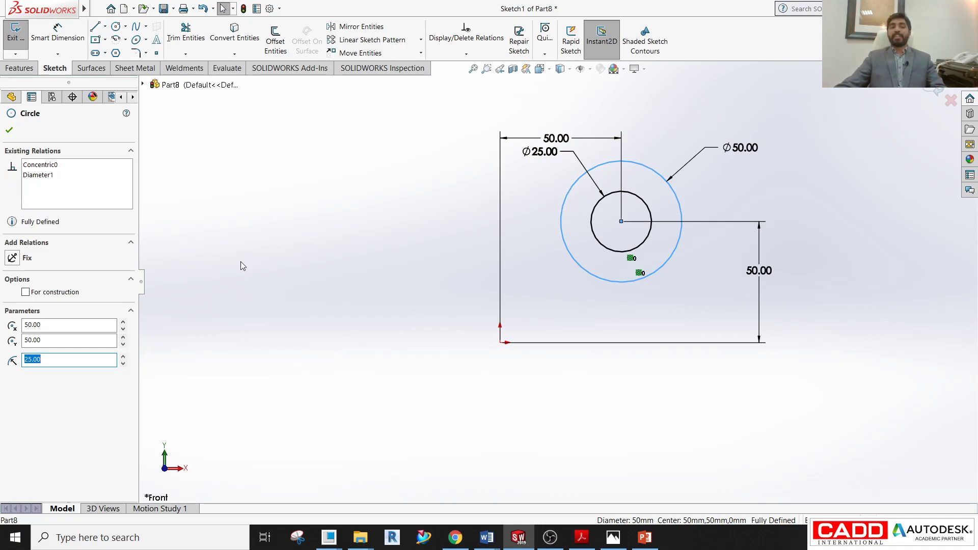
pyautogui.click(372, 259)
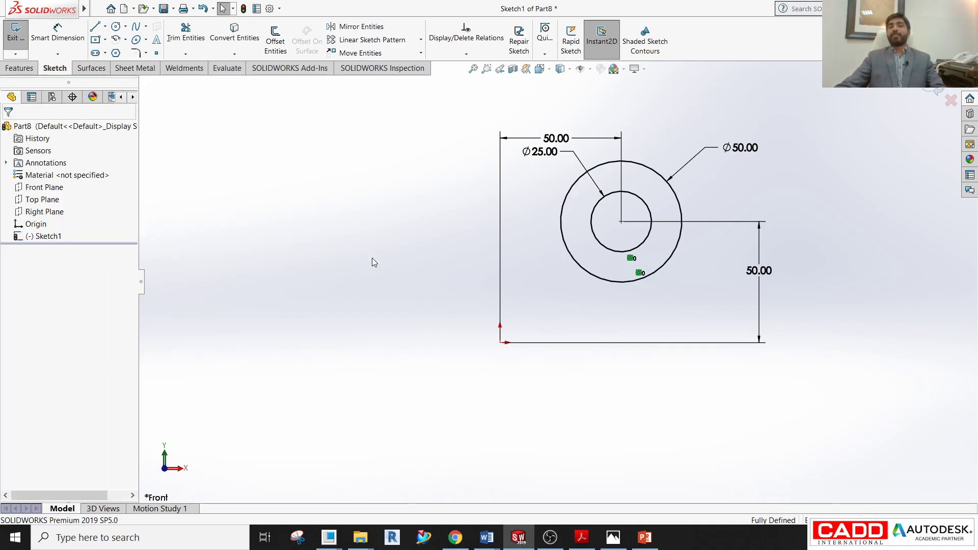
pyautogui.click(657, 174)
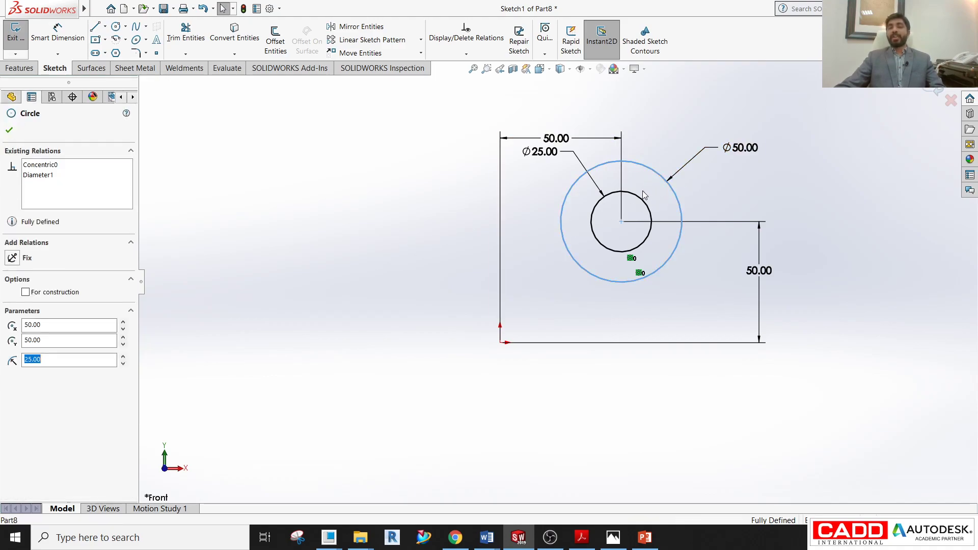
pyautogui.keyDown('ctrl'); pyautogui.click(642, 200); pyautogui.keyUp('ctrl')
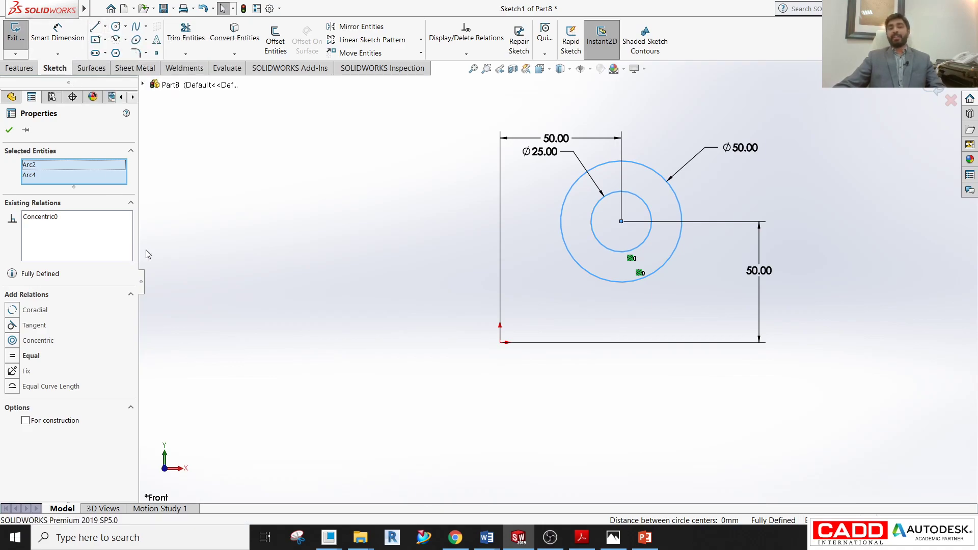
pyautogui.click(347, 235)
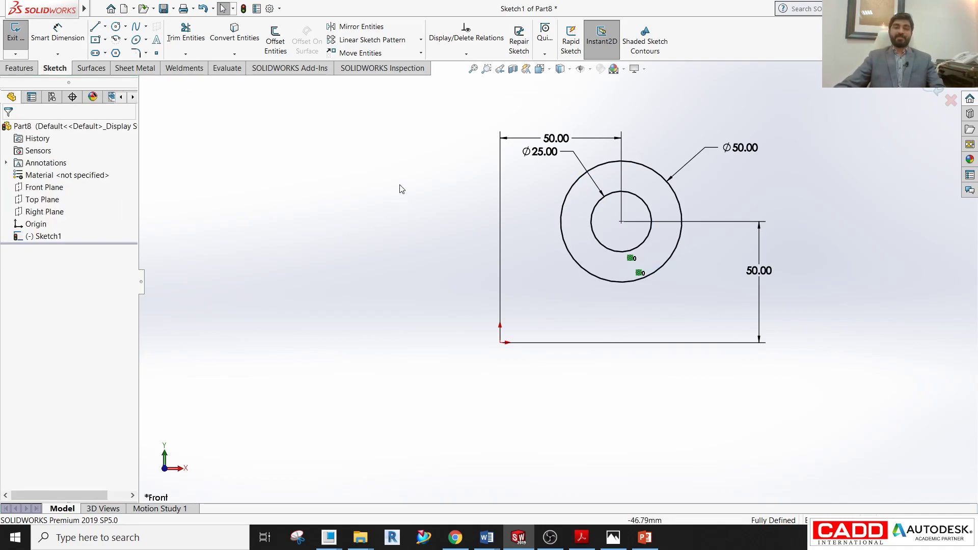
# - Delete both circles and all their dimensions from the sketch
pyautogui.moveTo(450, 125)
pyautogui.mouseDown()
pyautogui.moveTo(762, 375)
pyautogui.moveTo(815, 393)
pyautogui.mouseUp()
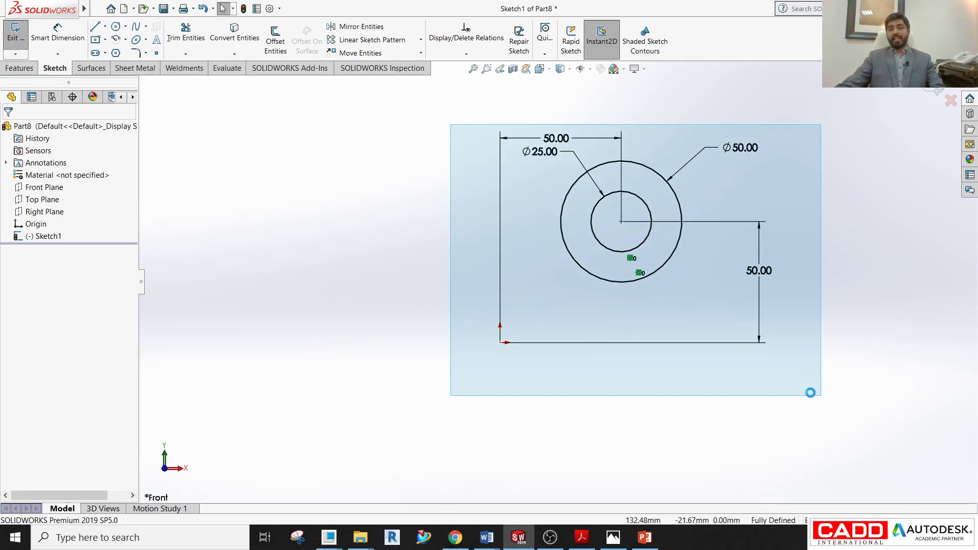
pyautogui.press('Delete')
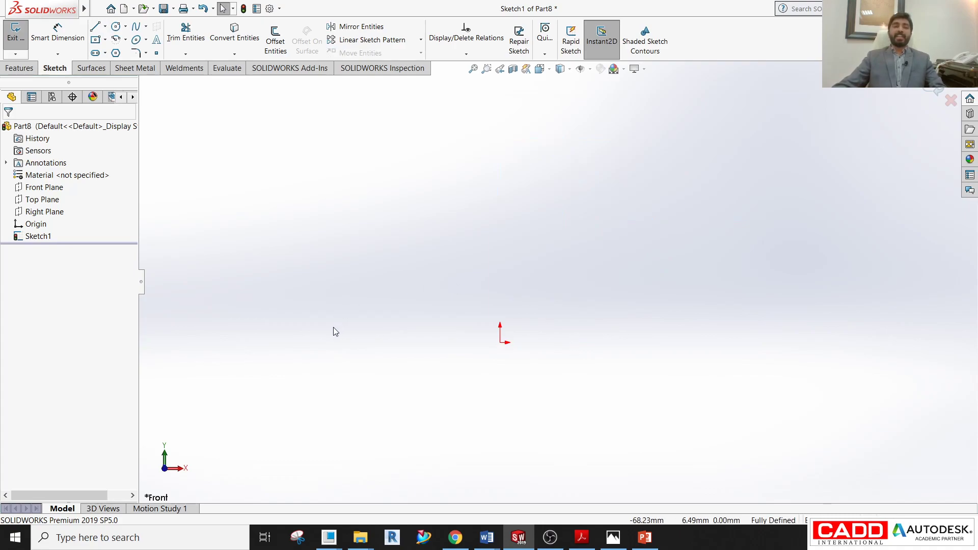
# - Minimise the PowerPoint, Creo Parametric and Resource Center windows so the d1.JPG drawing shows behind the SOLIDWORKS window
pyautogui.moveTo(521, 11); pyautogui.dragTo(544, 65)
pyautogui.click(904, 9)
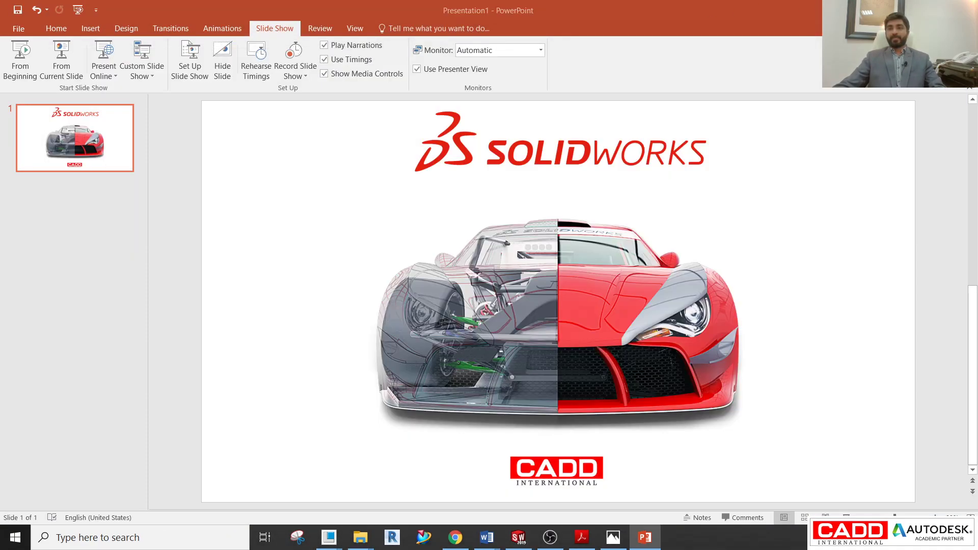
pyautogui.click(905, 8)
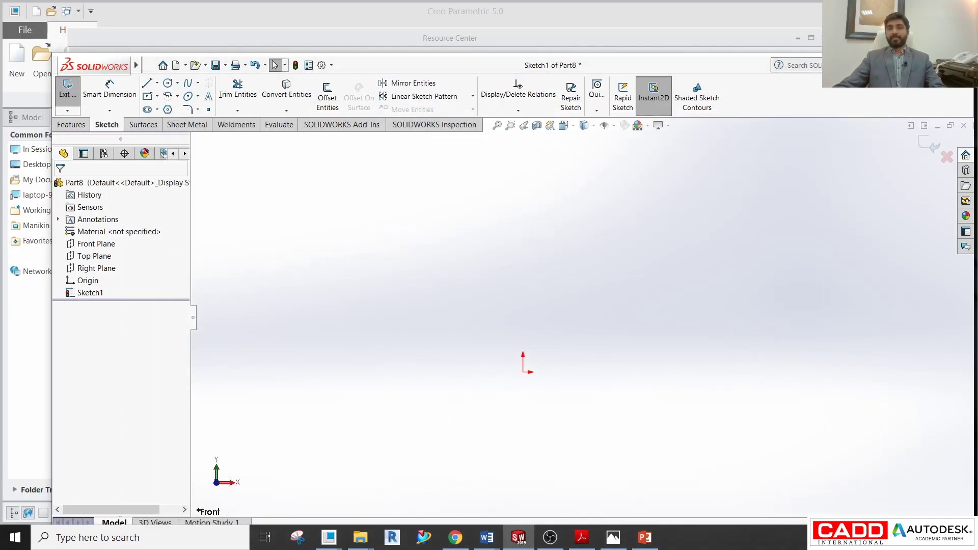
pyautogui.click(905, 8)
pyautogui.click(799, 39)
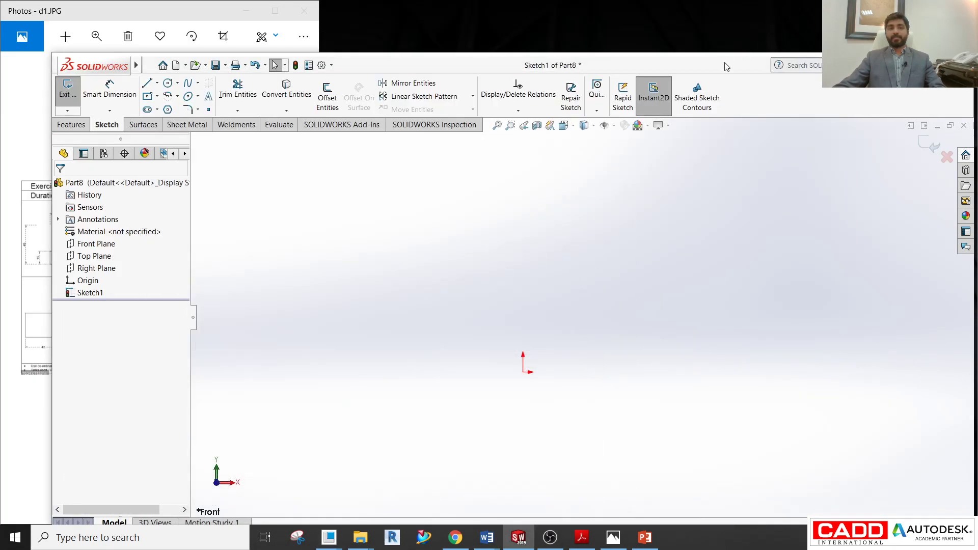
# - Place the SOLIDWORKS window beside the d1.JPG drawing and extend it down to the full screen height
pyautogui.moveTo(649, 77)
pyautogui.mouseDown()
pyautogui.moveTo(573, 230)
pyautogui.moveTo(976, 11)
pyautogui.moveTo(917, 24)
pyautogui.mouseUp()
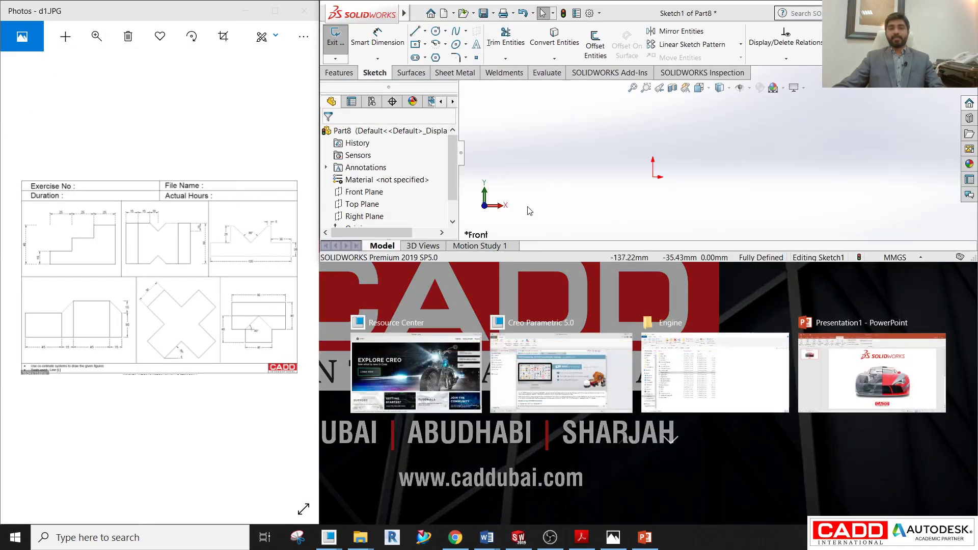
pyautogui.click(615, 261)
pyautogui.moveTo(616, 261); pyautogui.dragTo(643, 512)
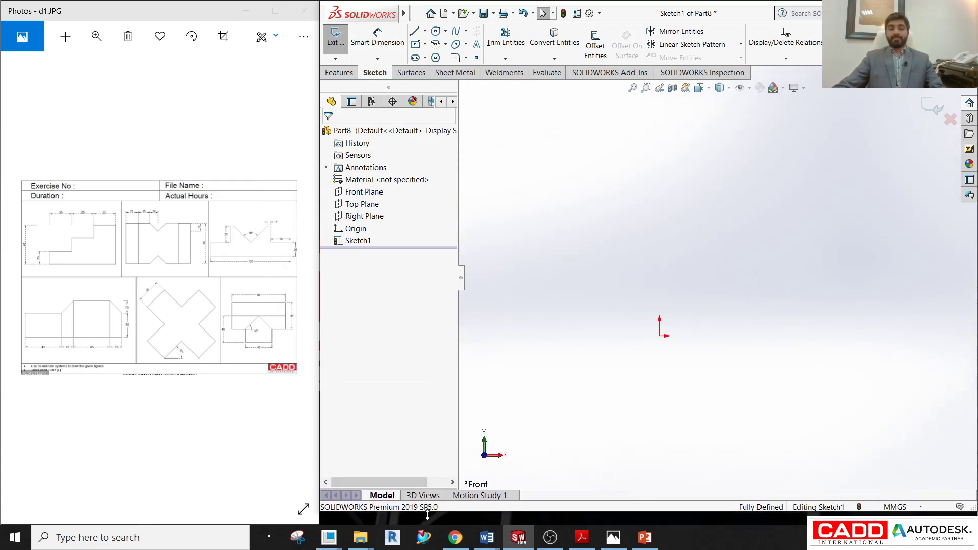
pyautogui.moveTo(420, 514); pyautogui.dragTo(433, 523)
# - Switch to Photos, look through the exercise sheets up to d3.JPG, and return to d1.JPG to examine the 120 mm wide V-notch profile
pyautogui.click(227, 299)
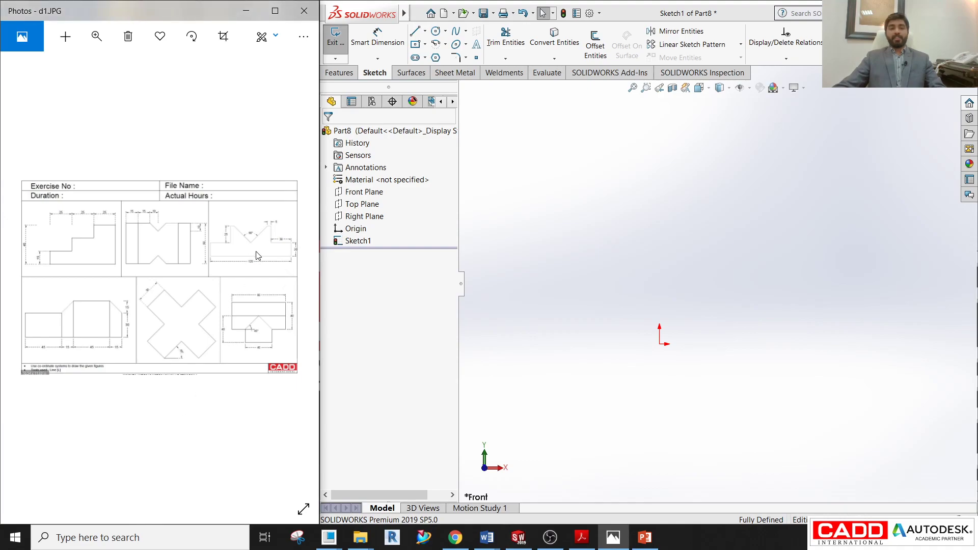
pyautogui.scroll(-2, 258, 249)
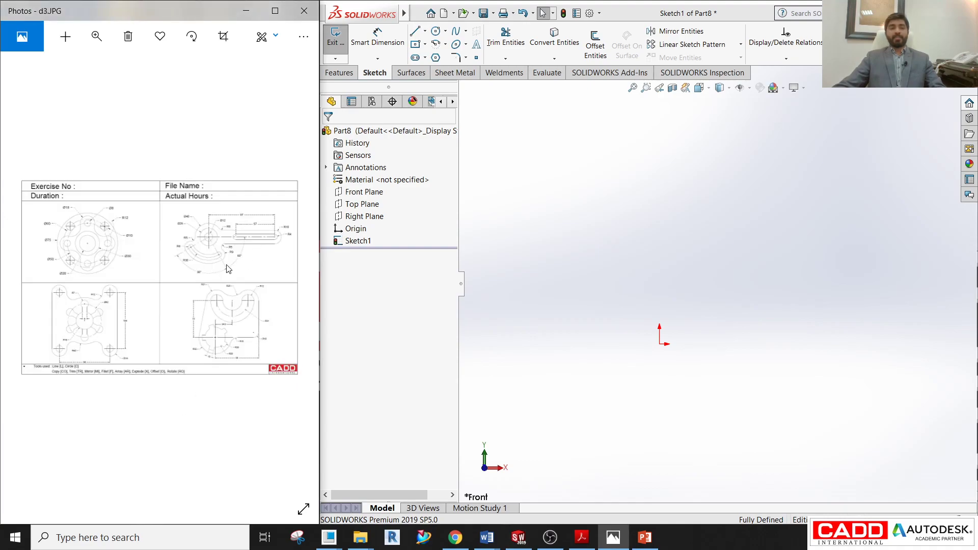
pyautogui.keyDown('ctrl'); pyautogui.scroll(2, 227, 268); pyautogui.keyUp('ctrl')
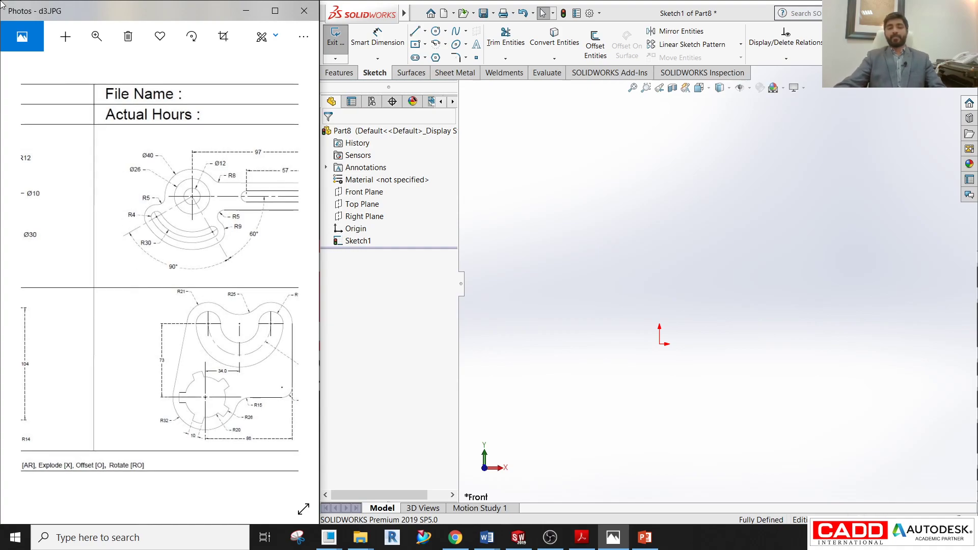
pyautogui.keyDown('ctrl'); pyautogui.scroll(-3, 137, 282); pyautogui.keyUp('ctrl')
pyautogui.moveTo(5, 273)
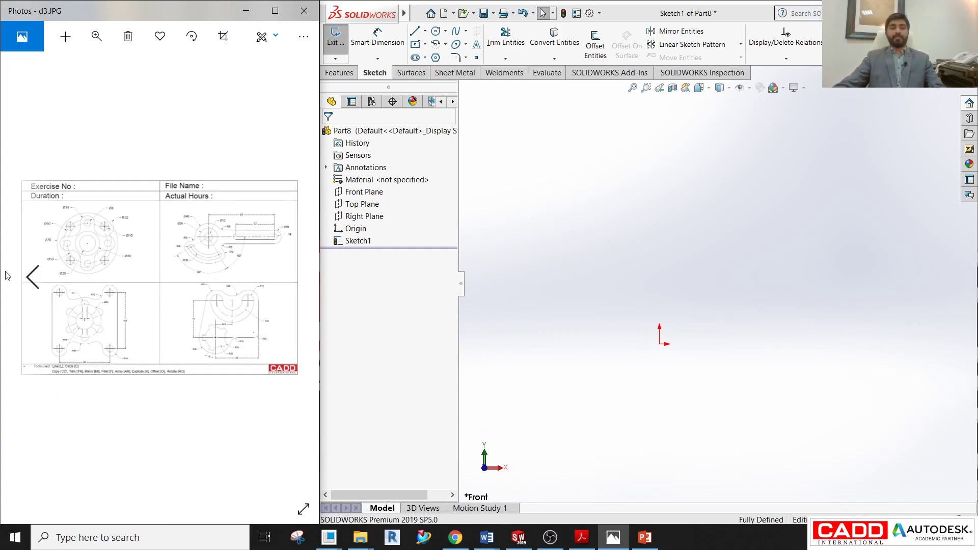
pyautogui.click(26, 288)
pyautogui.click(28, 285)
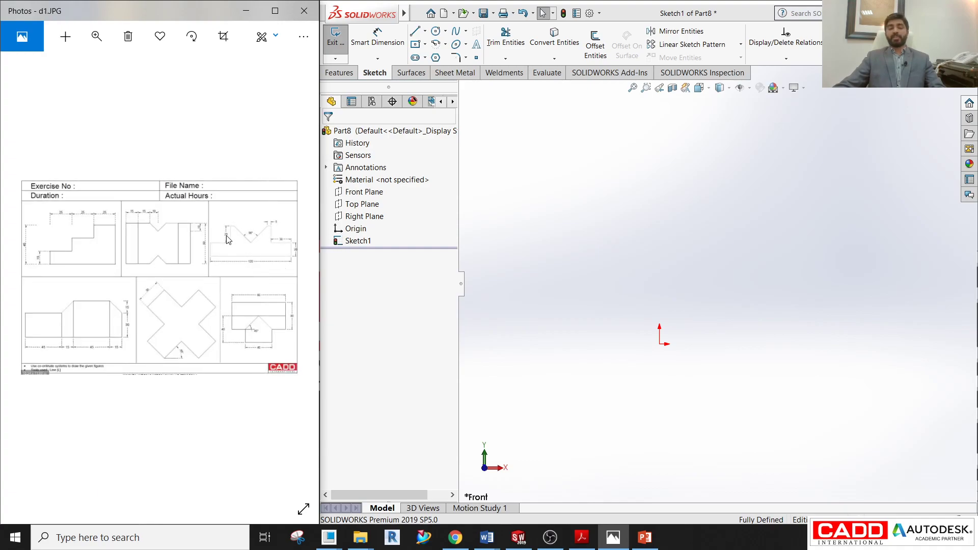
pyautogui.keyDown('ctrl'); pyautogui.scroll(4, 196, 241); pyautogui.keyUp('ctrl')
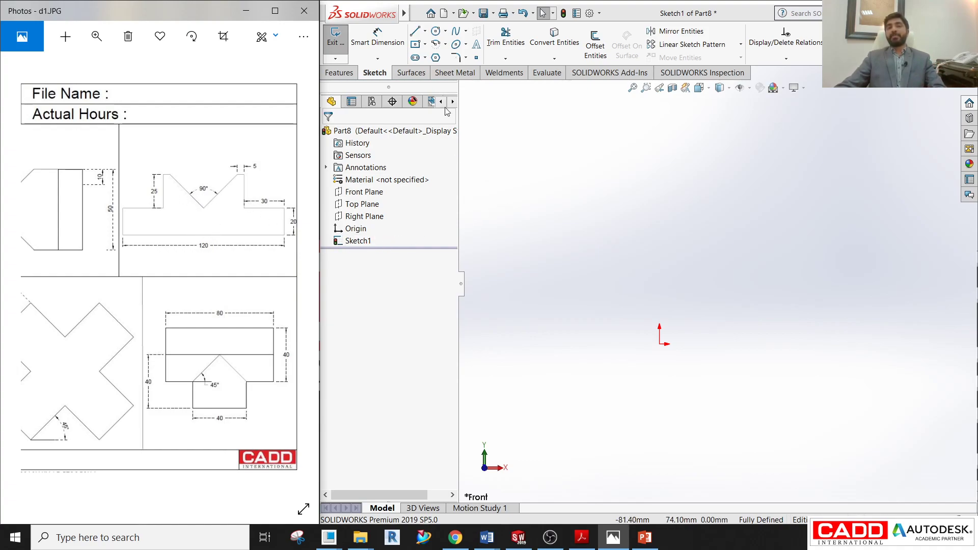
# - Sketch the right half of the V-notch profile from the origin: horizontal base, stepped side, about 10 mm top edge, and a diagonal ending above the origin
pyautogui.click(416, 32)
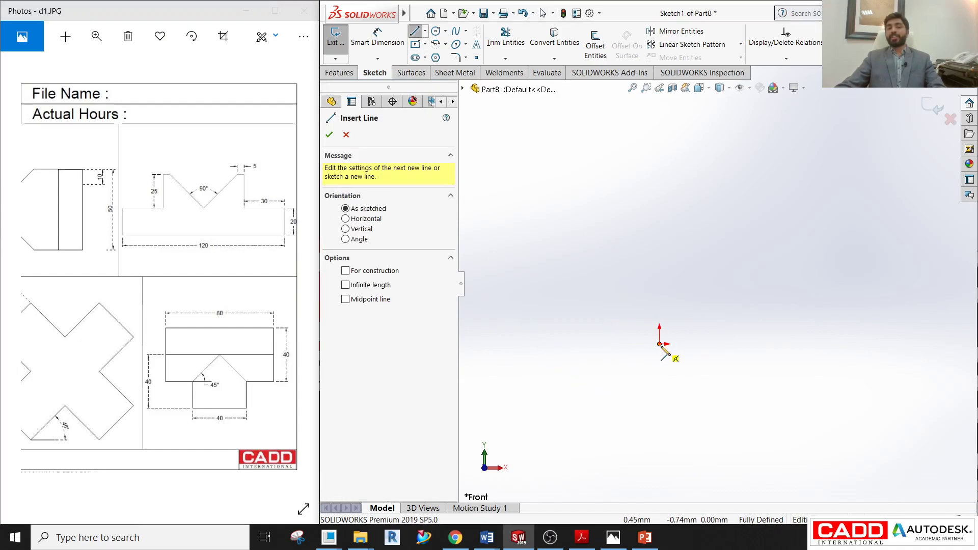
pyautogui.click(661, 345)
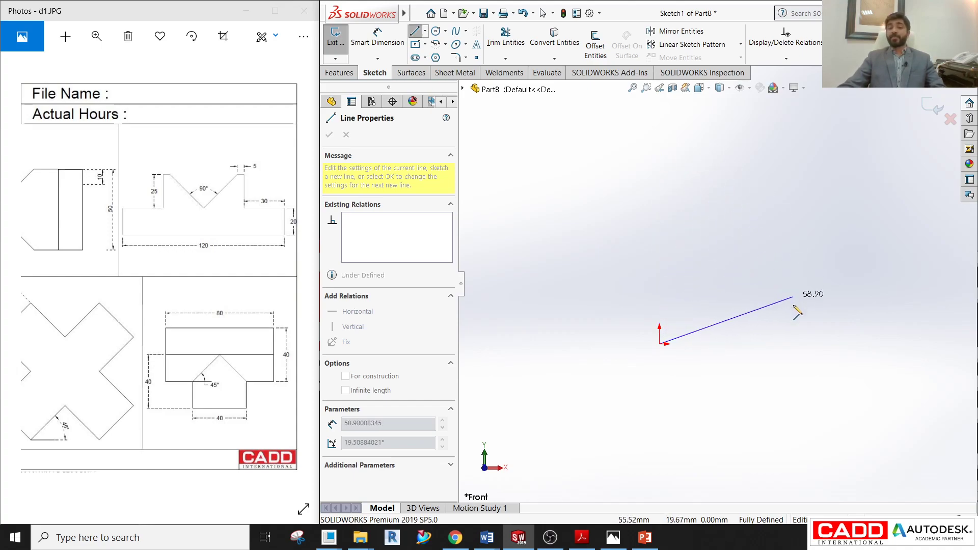
pyautogui.click(805, 343)
pyautogui.click(805, 301)
pyautogui.click(757, 301)
pyautogui.click(758, 204)
pyautogui.click(732, 204)
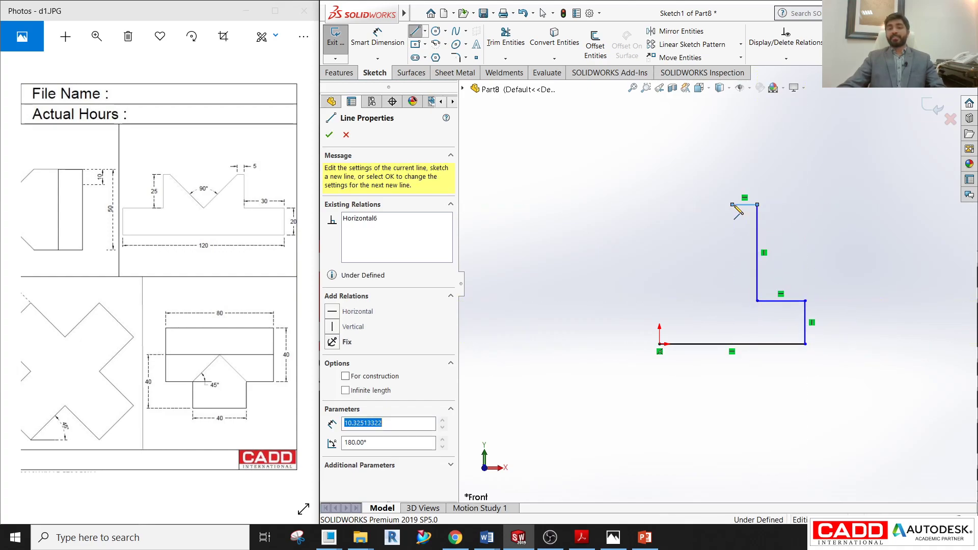
pyautogui.click(660, 285)
pyautogui.press('Escape')
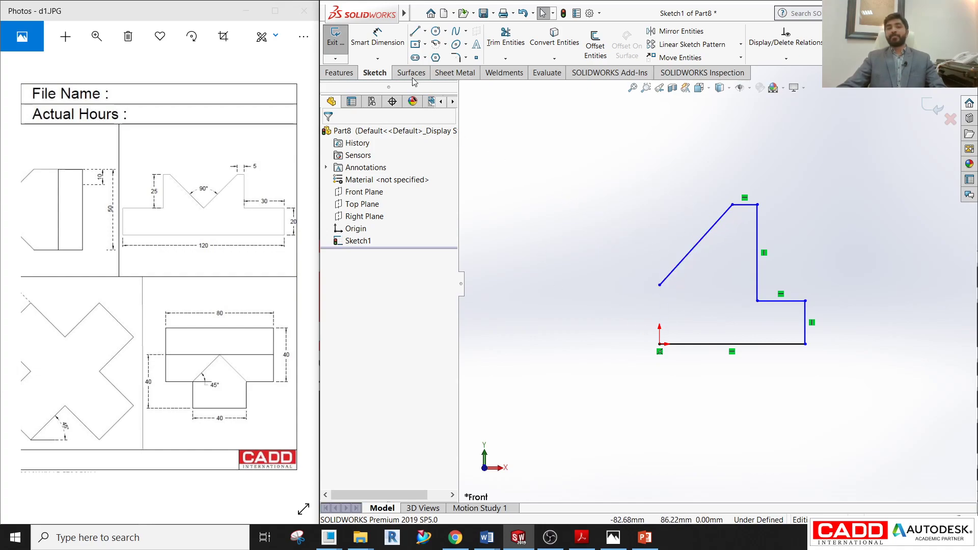
# - Draw a vertical centerline about 85 mm long from the origin up through the lower end of the diagonal
pyautogui.click(426, 32)
pyautogui.click(425, 33)
pyautogui.click(445, 31)
pyautogui.click(426, 33)
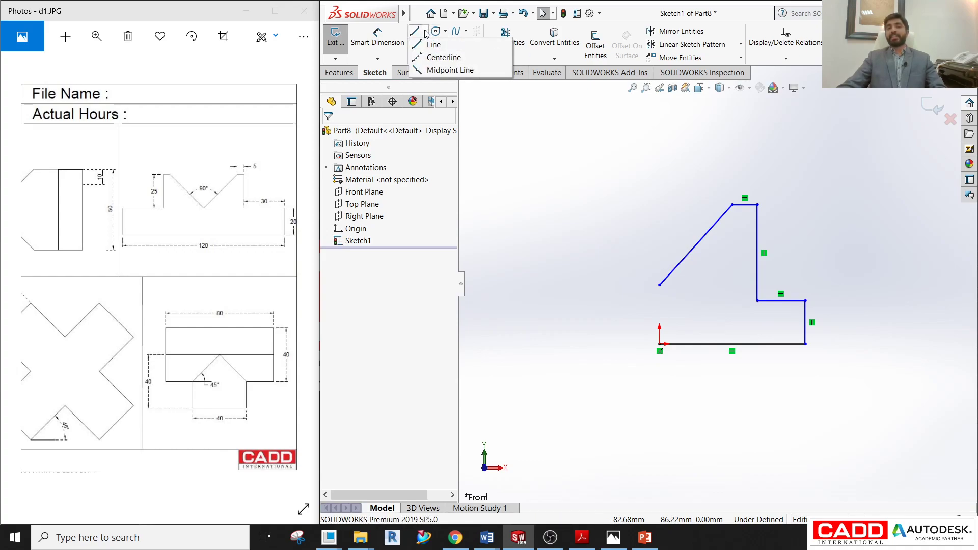
pyautogui.click(443, 58)
pyautogui.click(659, 343)
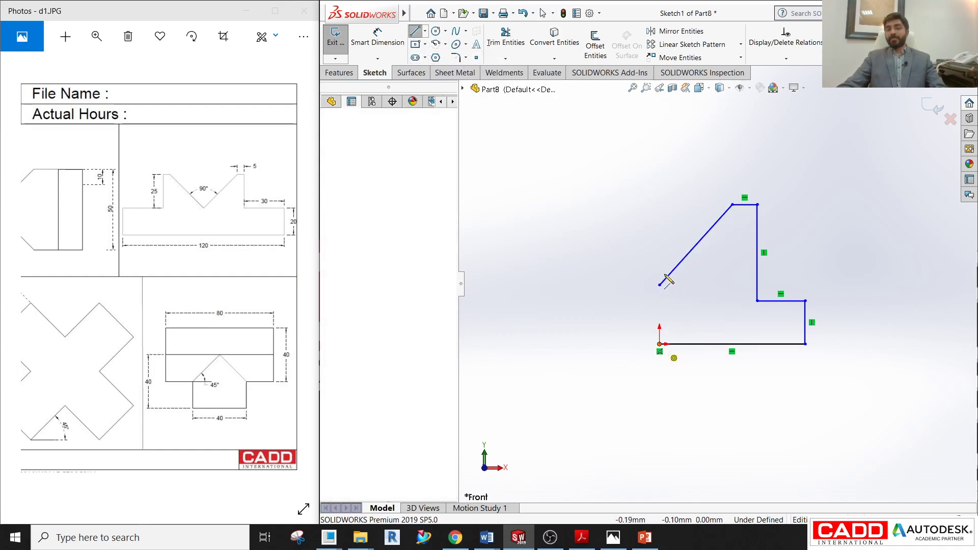
pyautogui.click(660, 142)
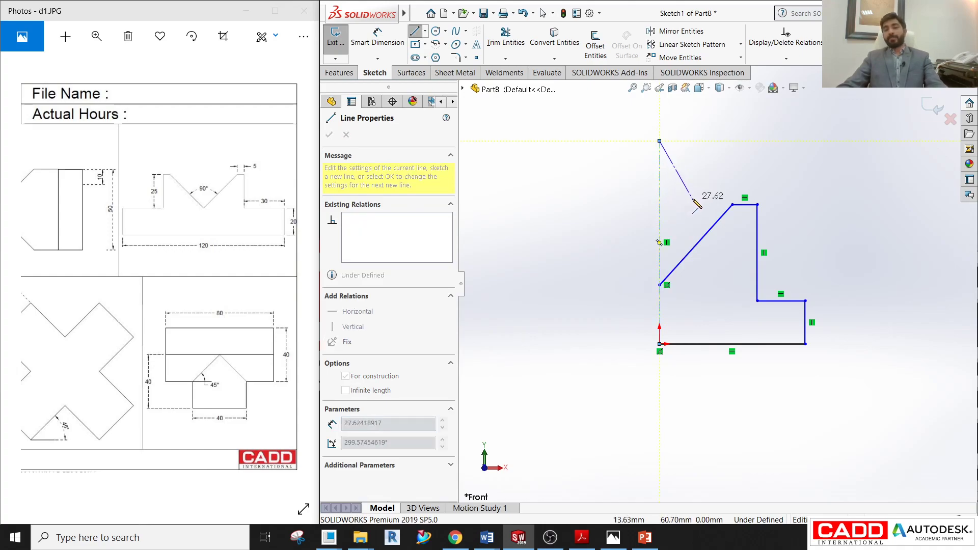
pyautogui.press('Escape')
pyautogui.scroll(2, 663, 306)
pyautogui.scroll(-2, 789, 304)
pyautogui.scroll(-1, 789, 305)
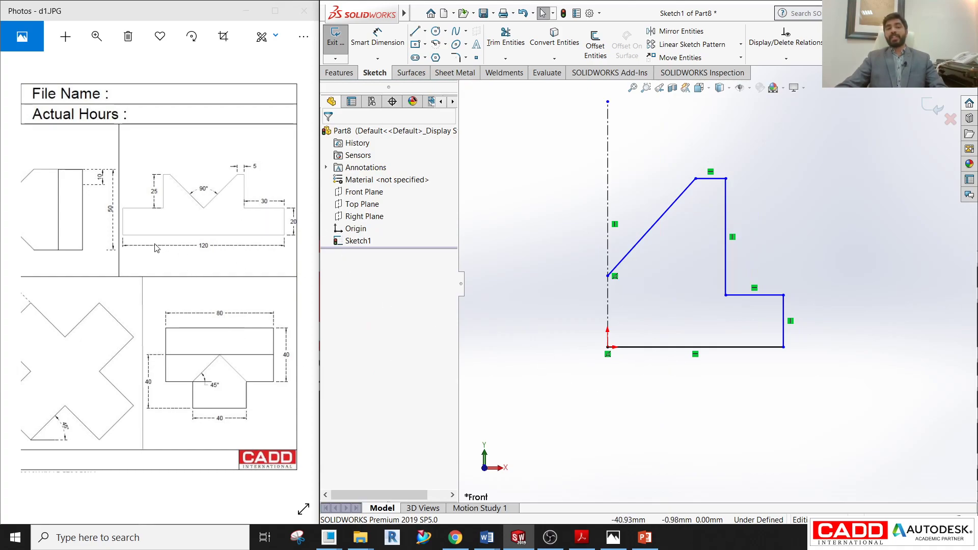
# - Dimension the horizontal base line with the value 120/2, giving 60 mm
pyautogui.click(389, 43)
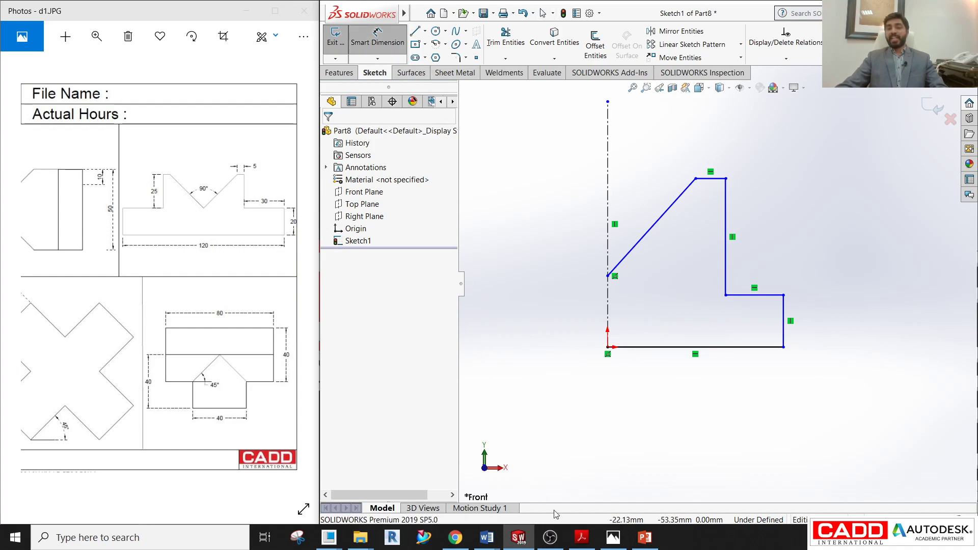
pyautogui.click(741, 348)
pyautogui.click(695, 384)
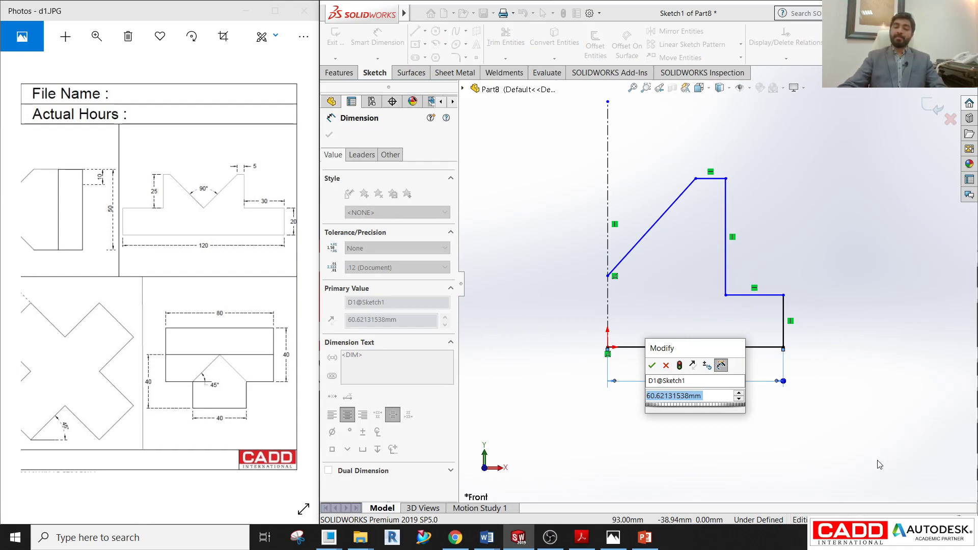
pyautogui.press('BackSpace')
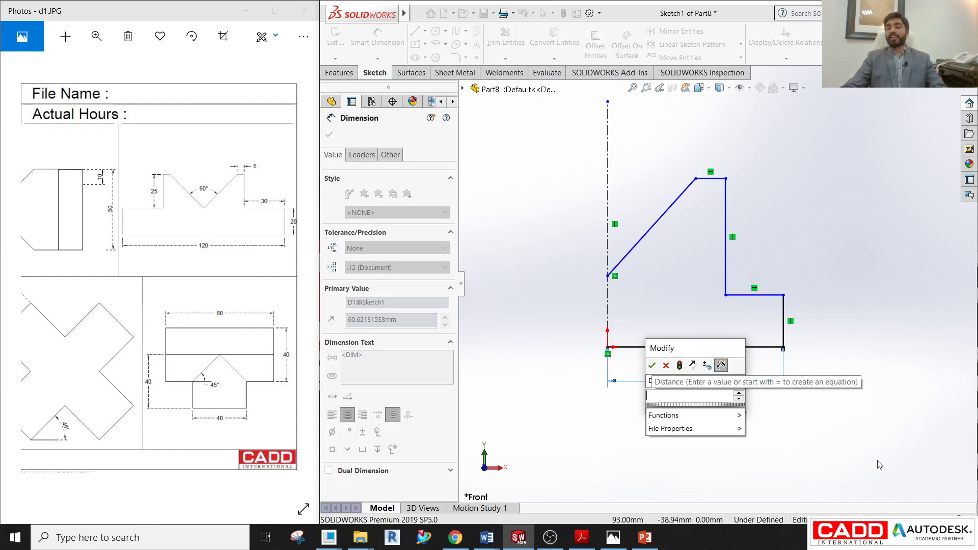
pyautogui.write('120/2')
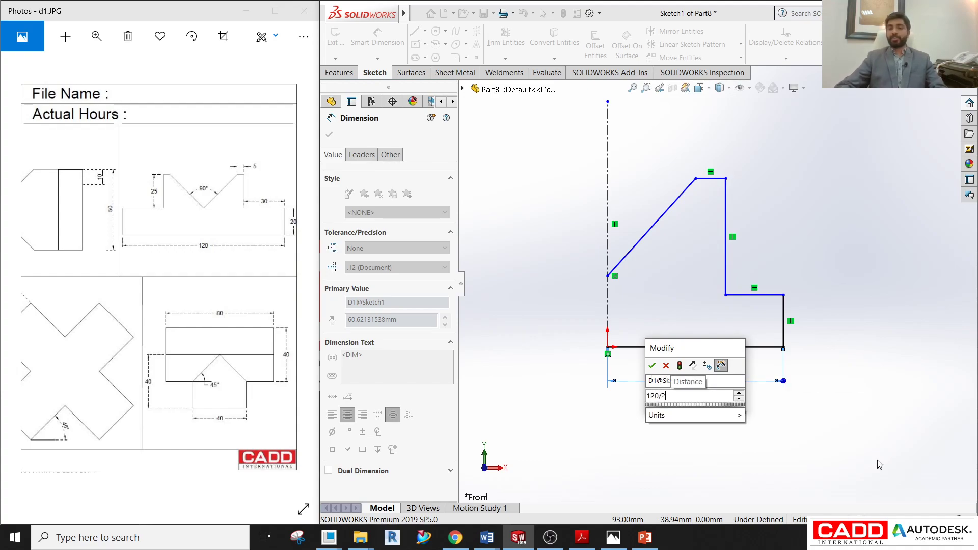
pyautogui.press('Return')
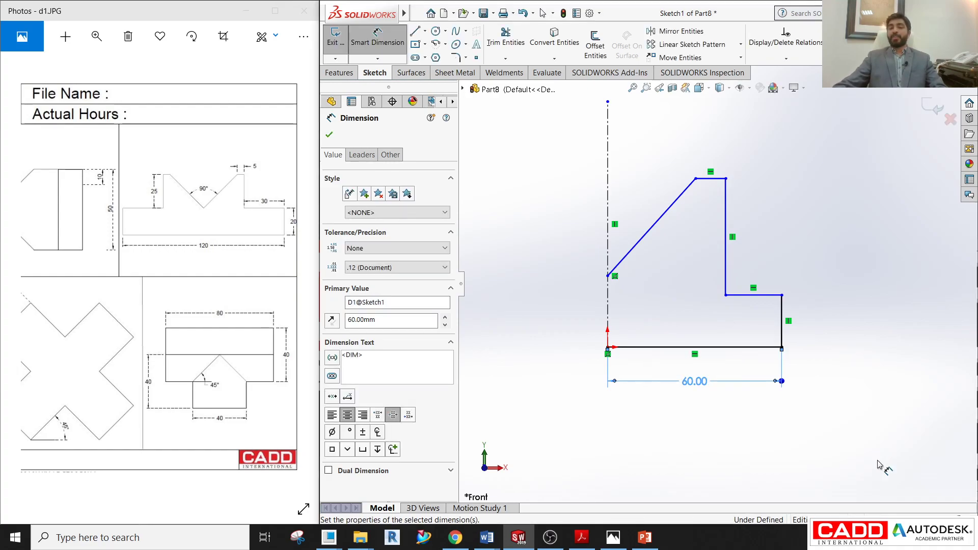
# - Dimension the outer vertical side at 20 mm and the horizontal step above it at 30 mm
pyautogui.click(784, 317)
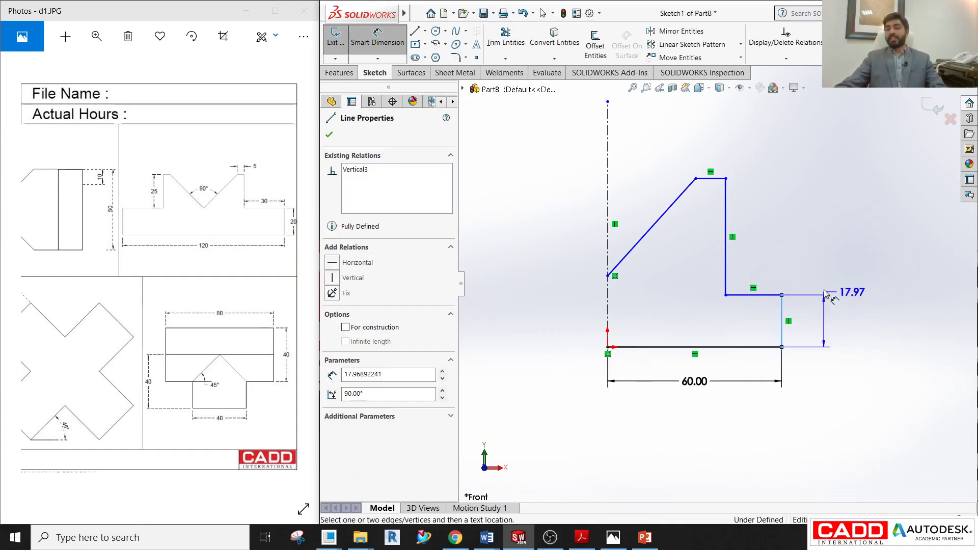
pyautogui.click(841, 294)
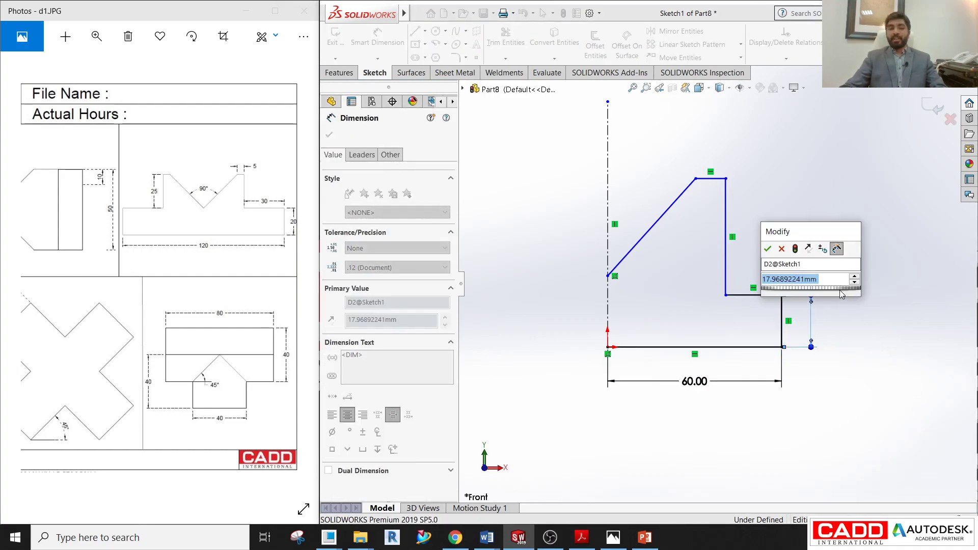
pyautogui.write('20')
pyautogui.press('Return')
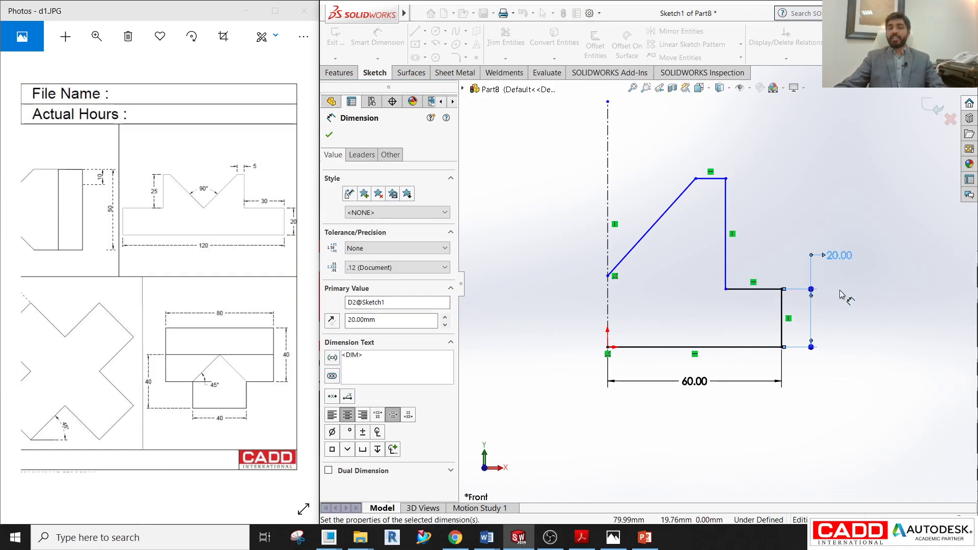
pyautogui.click(752, 290)
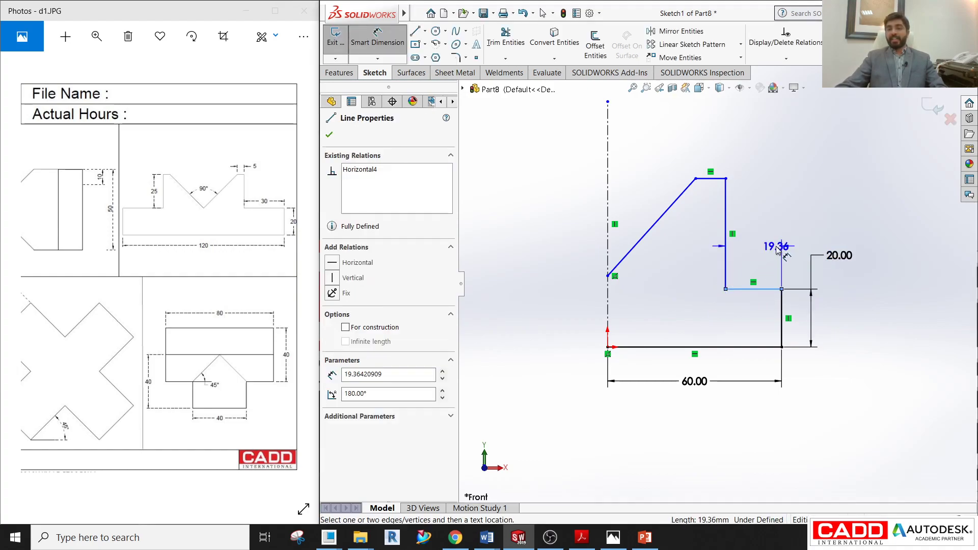
pyautogui.click(749, 270)
pyautogui.write('30')
pyautogui.press('Return')
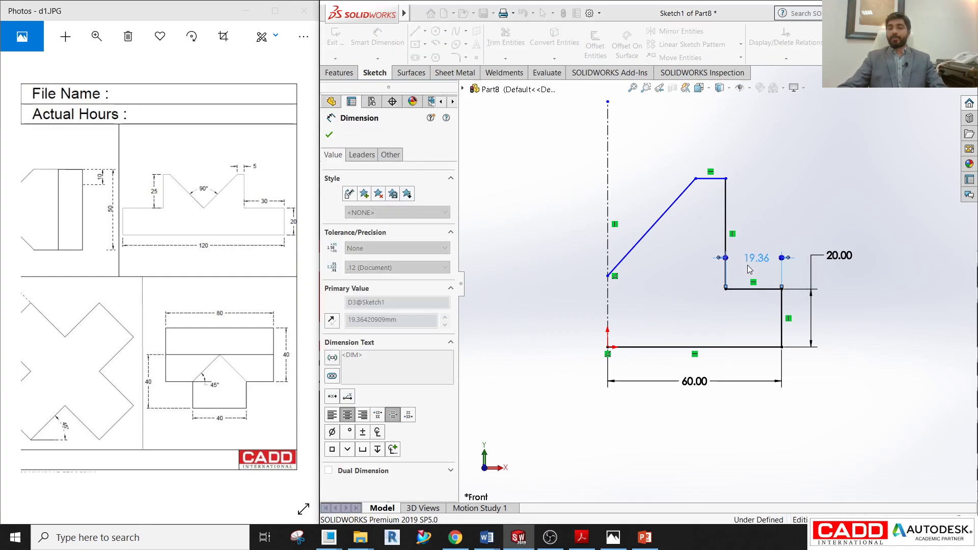
# - Dimension the upper vertical side, from the step to the top edge, at 25 mm
pyautogui.scroll(-3, 718, 221)
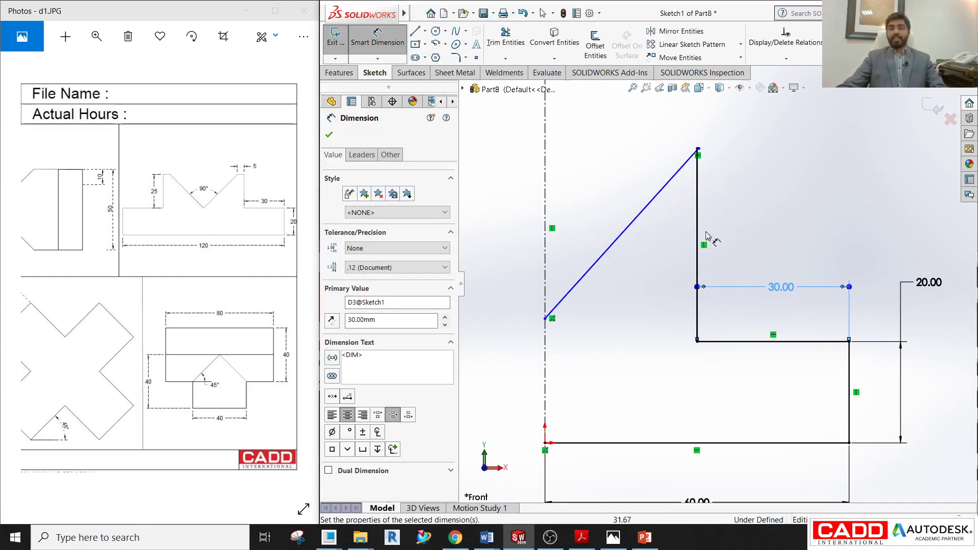
pyautogui.click(719, 228)
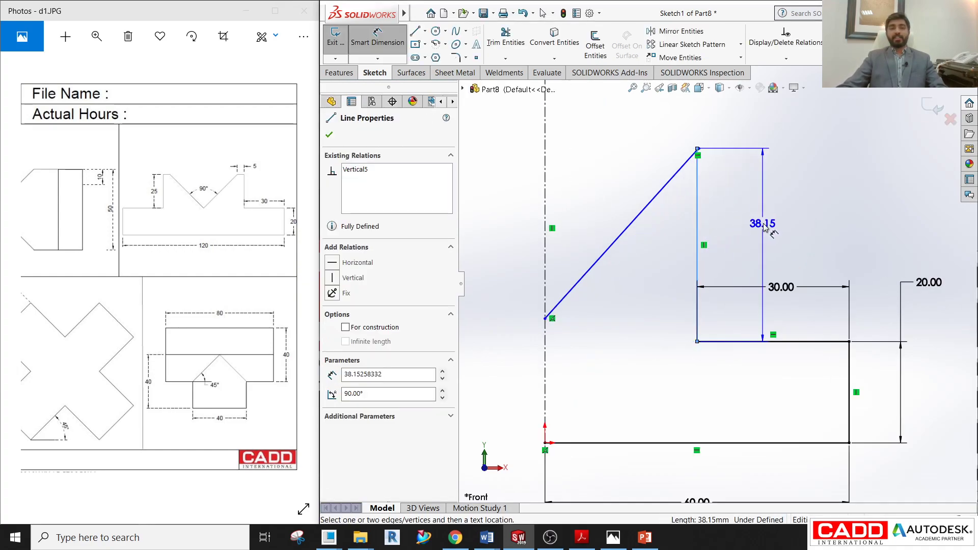
pyautogui.click(755, 225)
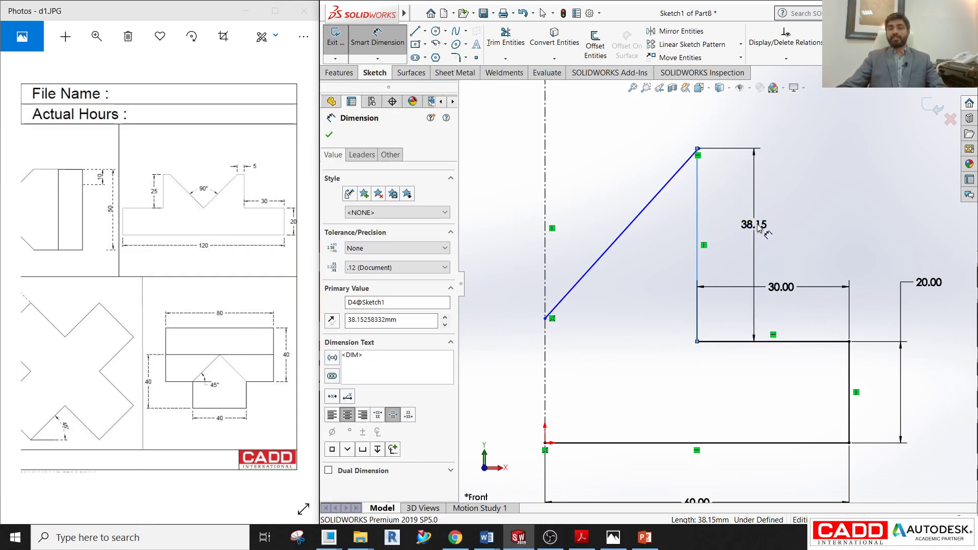
pyautogui.press('Tab')
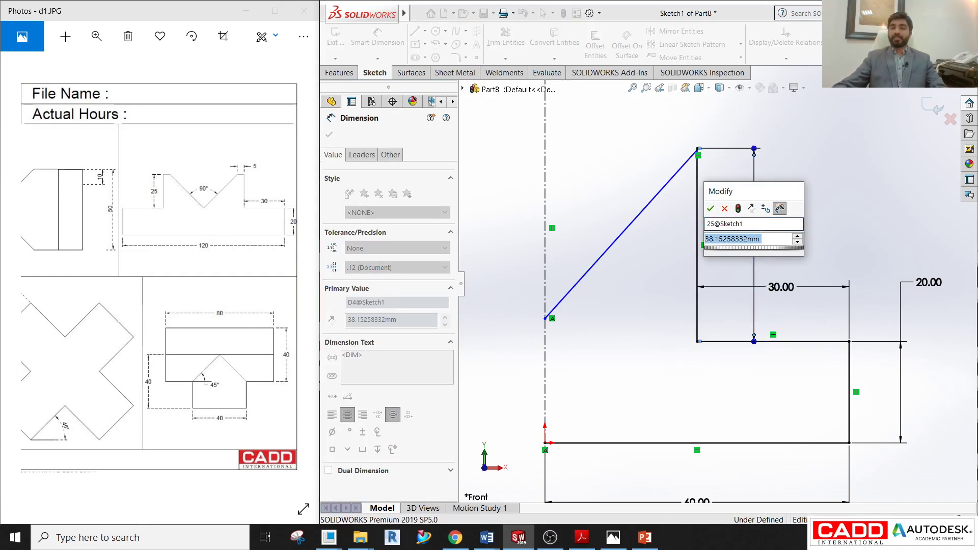
pyautogui.write('25')
pyautogui.press('Return')
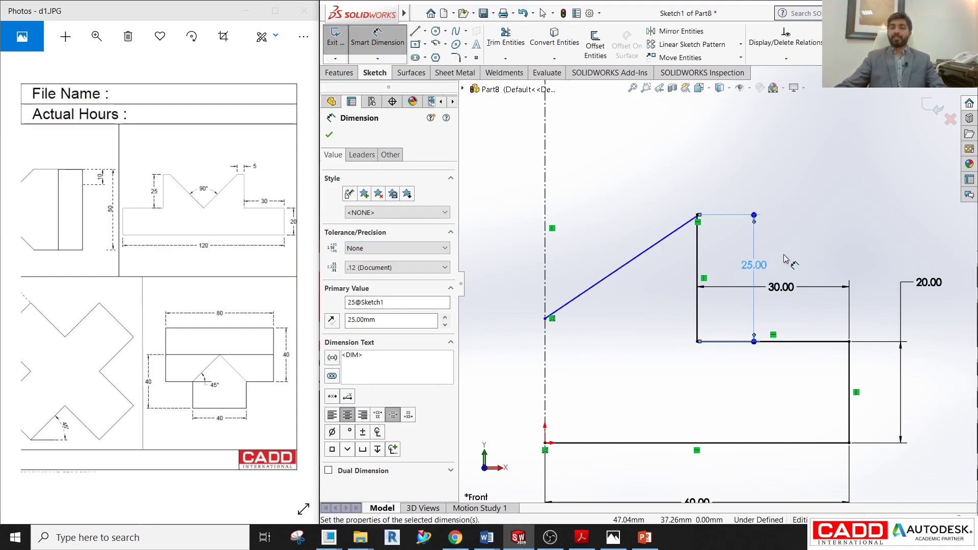
pyautogui.click(786, 259)
# - Move the corner between top edge and diagonal to the centerline side of the upper vertical, making the top edge about 3.45 mm long
pyautogui.scroll(-4, 714, 244)
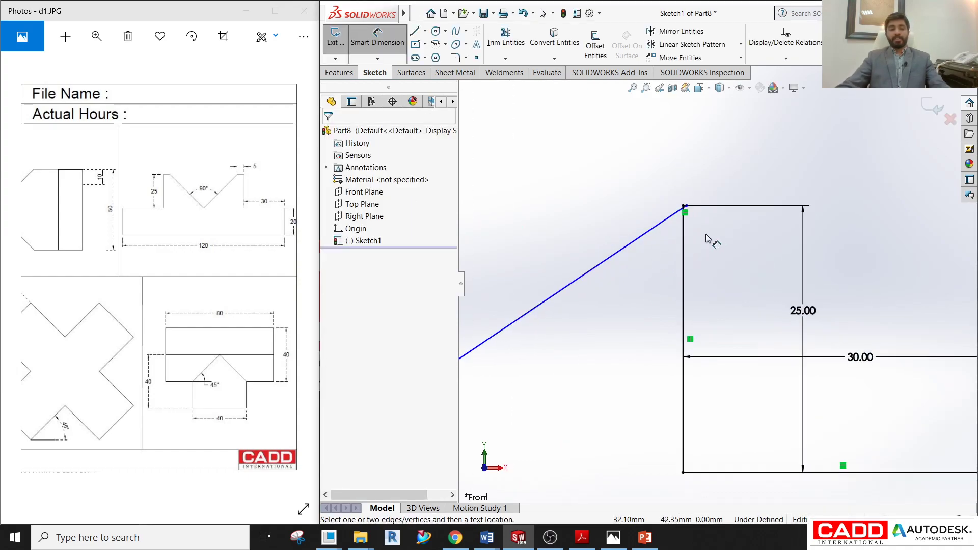
pyautogui.press('Escape')
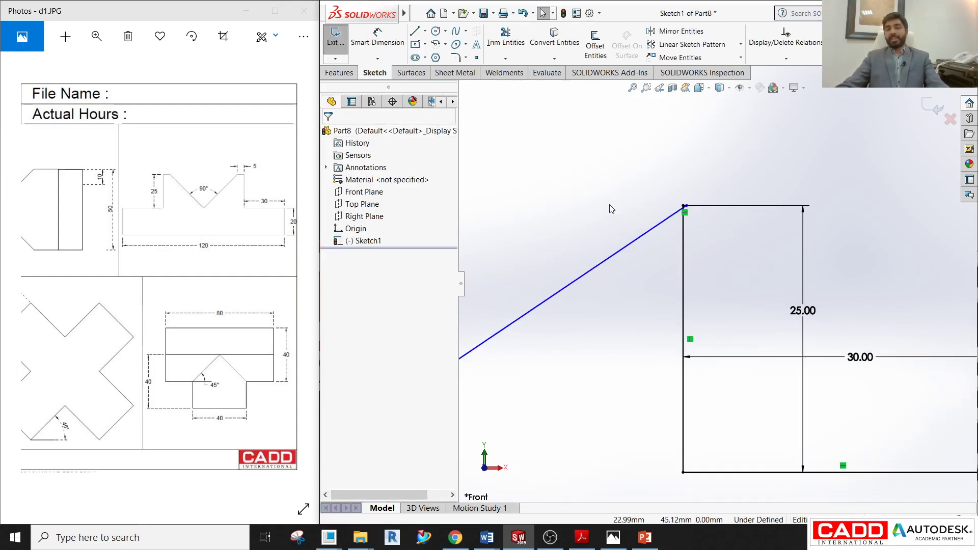
pyautogui.scroll(2, 678, 230)
pyautogui.scroll(-4, 693, 230)
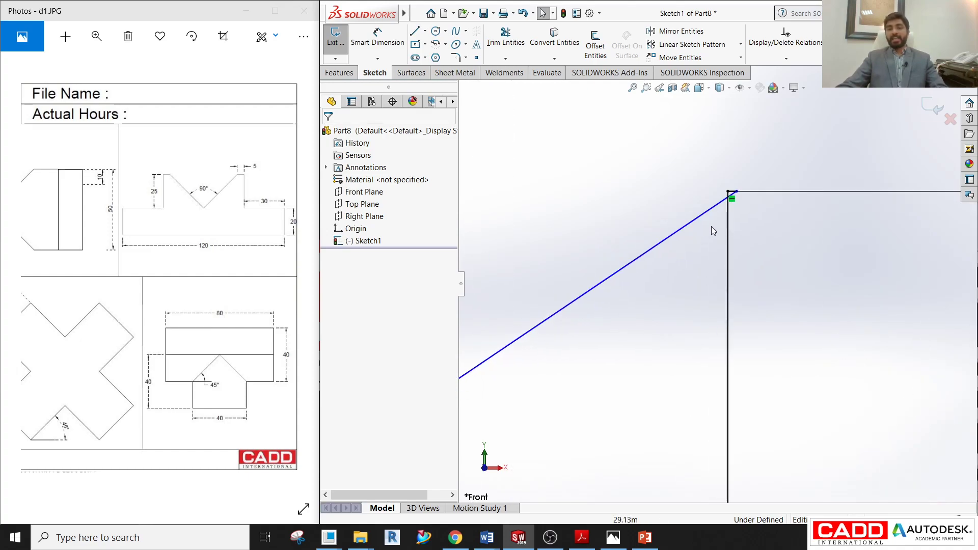
pyautogui.moveTo(735, 193); pyautogui.dragTo(639, 203)
pyautogui.click(654, 268)
pyautogui.scroll(4, 653, 283)
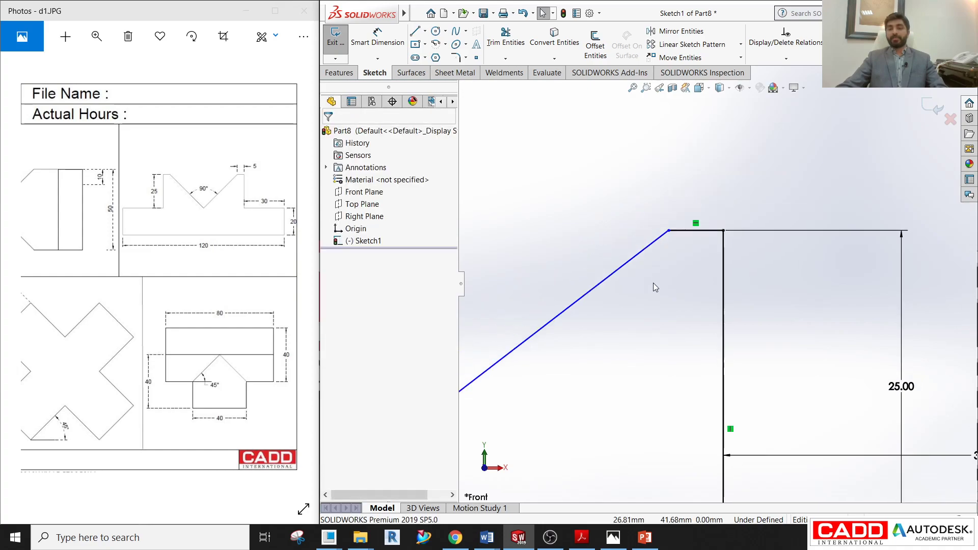
pyautogui.scroll(1, 661, 311)
pyautogui.scroll(-1, 758, 238)
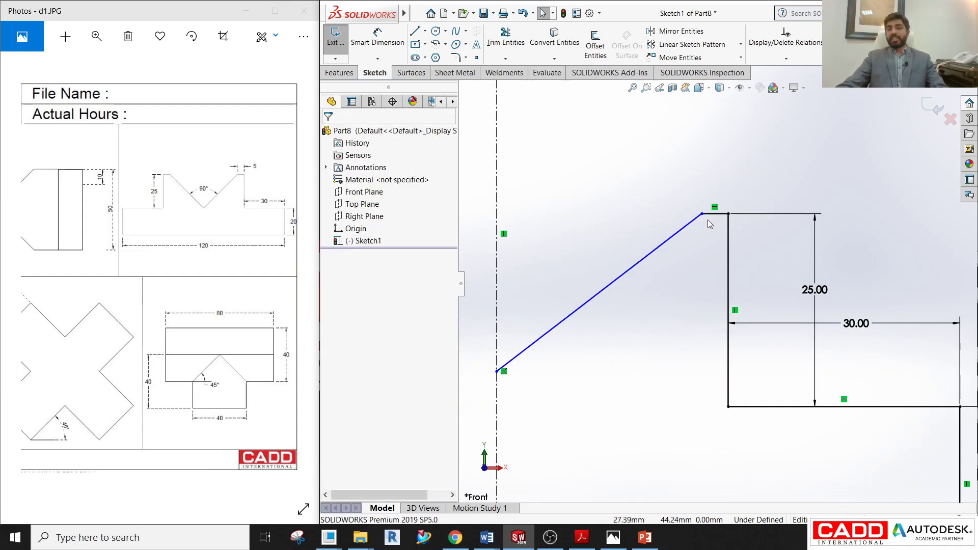
# - Dimension the short horizontal top edge at 5 mm
pyautogui.click(378, 37)
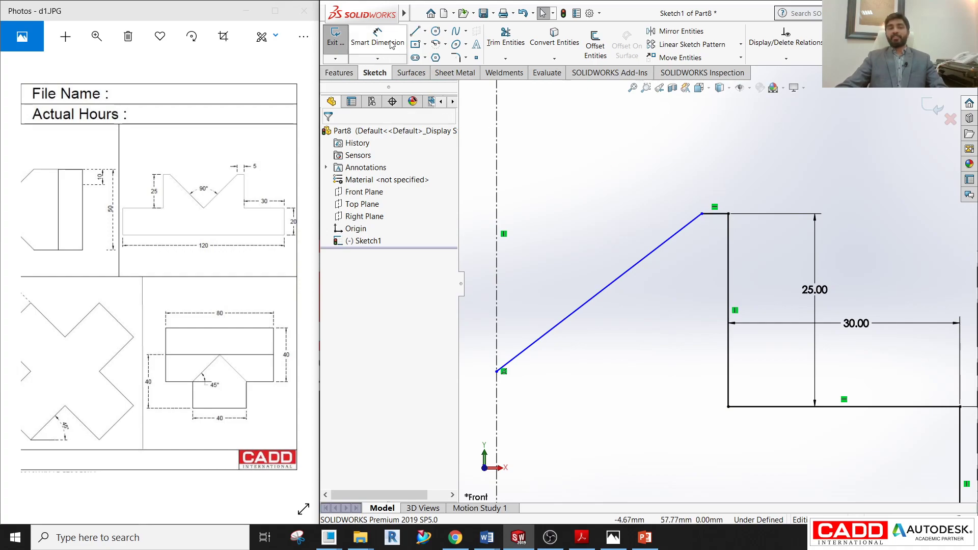
pyautogui.click(700, 185)
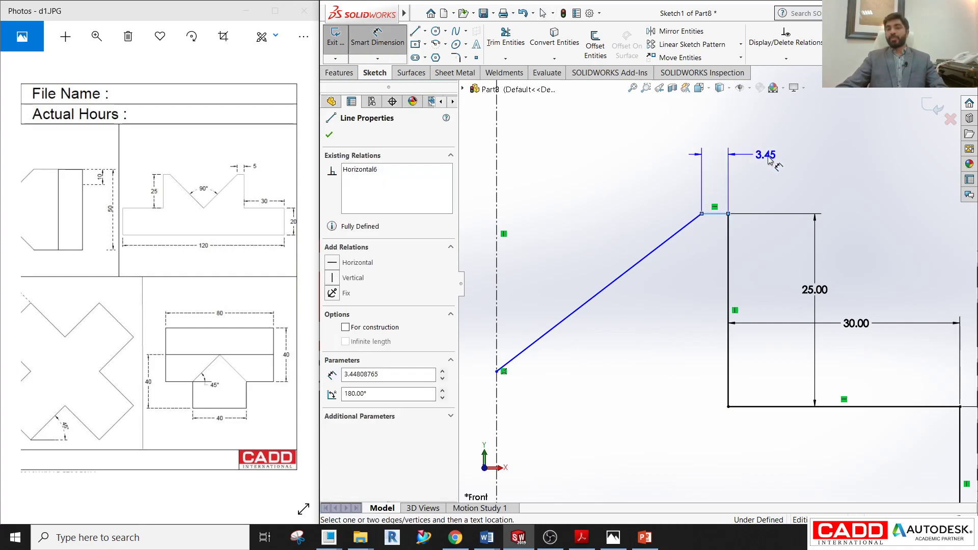
pyautogui.click(768, 156)
pyautogui.write('5')
pyautogui.press('Return')
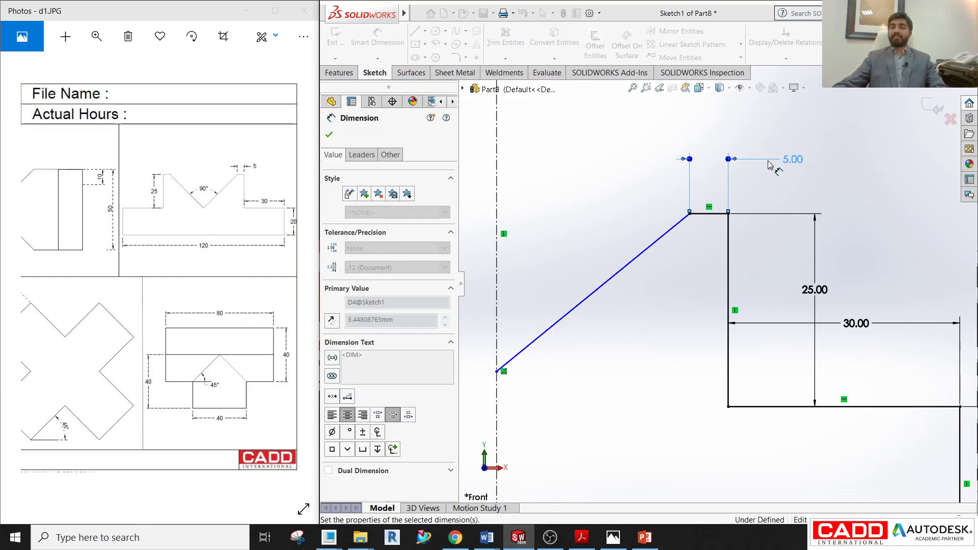
pyautogui.scroll(2, 756, 301)
pyautogui.scroll(-1, 707, 291)
pyautogui.scroll(1, 707, 291)
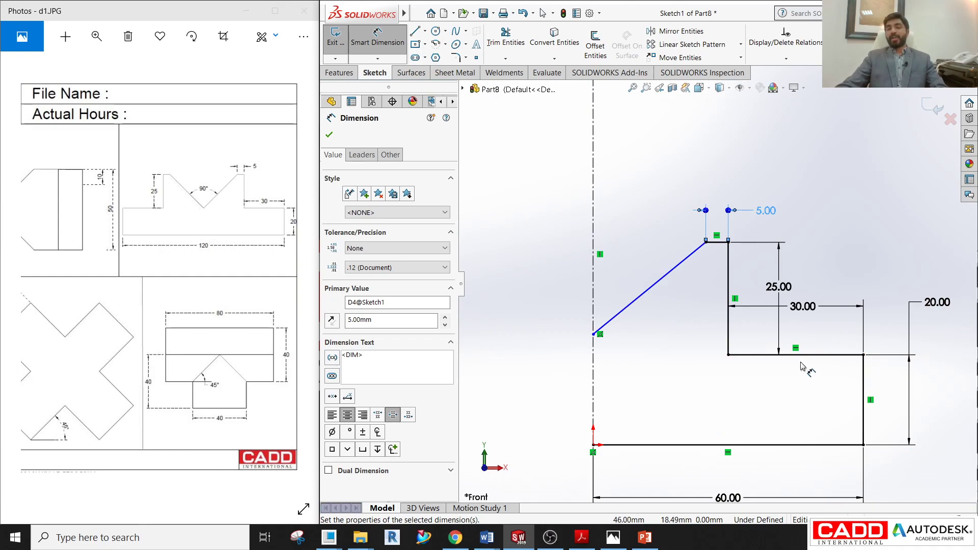
# - Set a 45° angle dimension between the diagonal line and the vertical centerline, and finish dimensioning
pyautogui.click(678, 269)
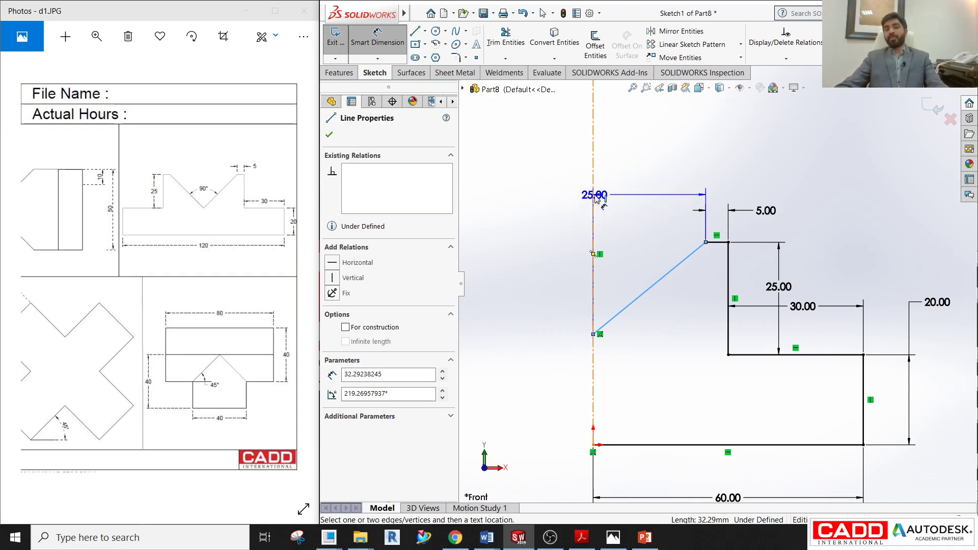
pyautogui.rightClick(643, 222)
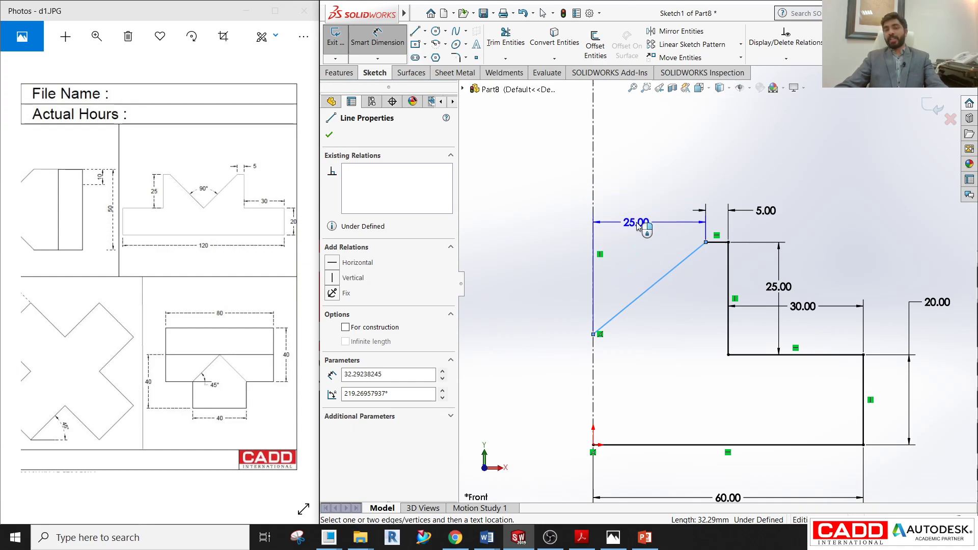
pyautogui.click(593, 191)
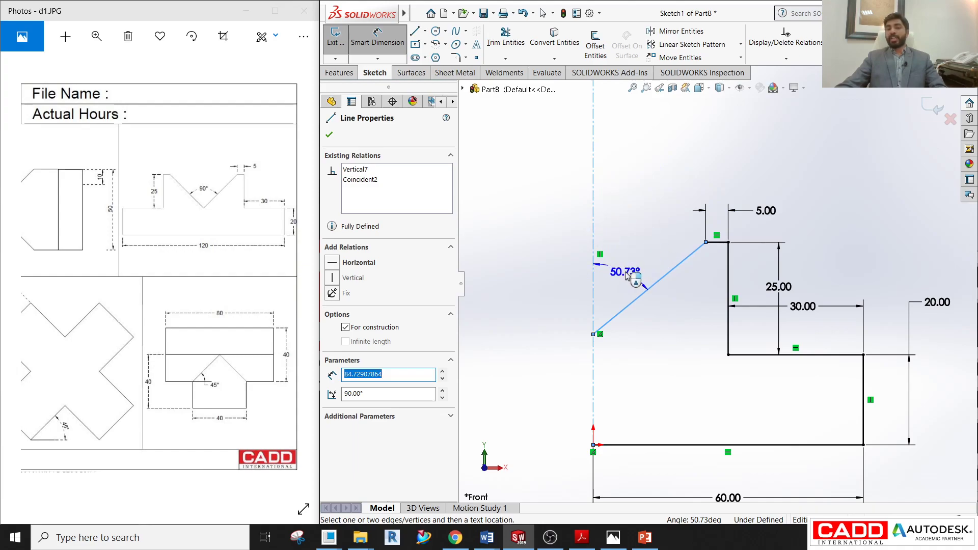
pyautogui.click(619, 277)
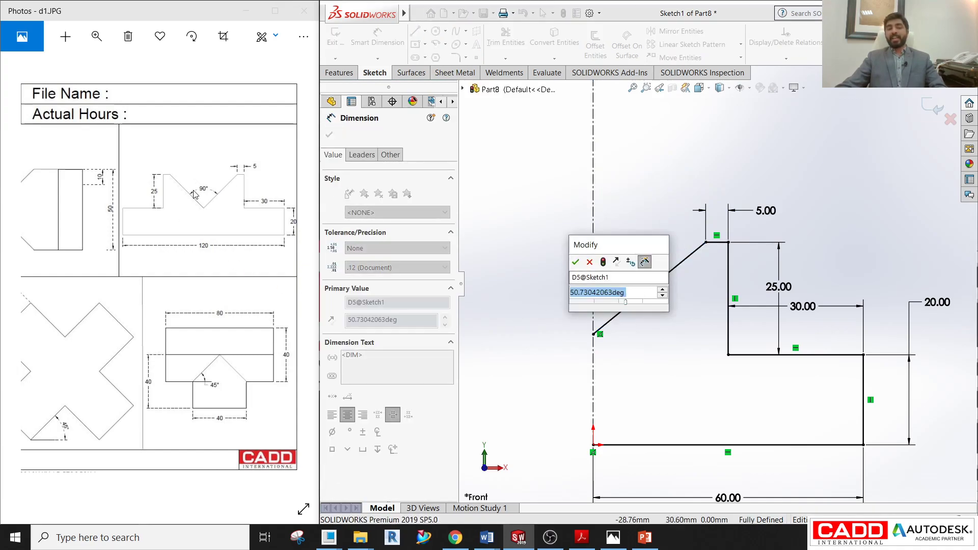
pyautogui.write('45')
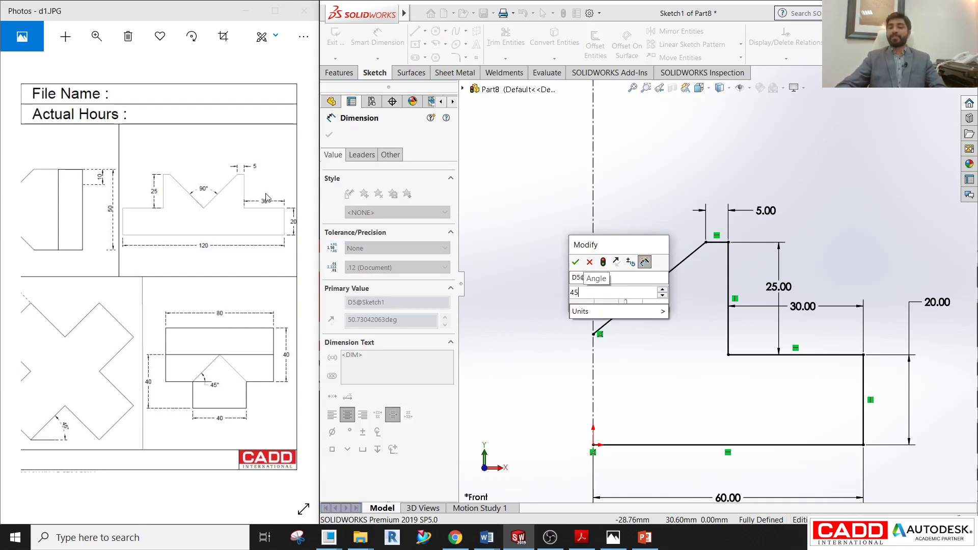
pyautogui.press('Return')
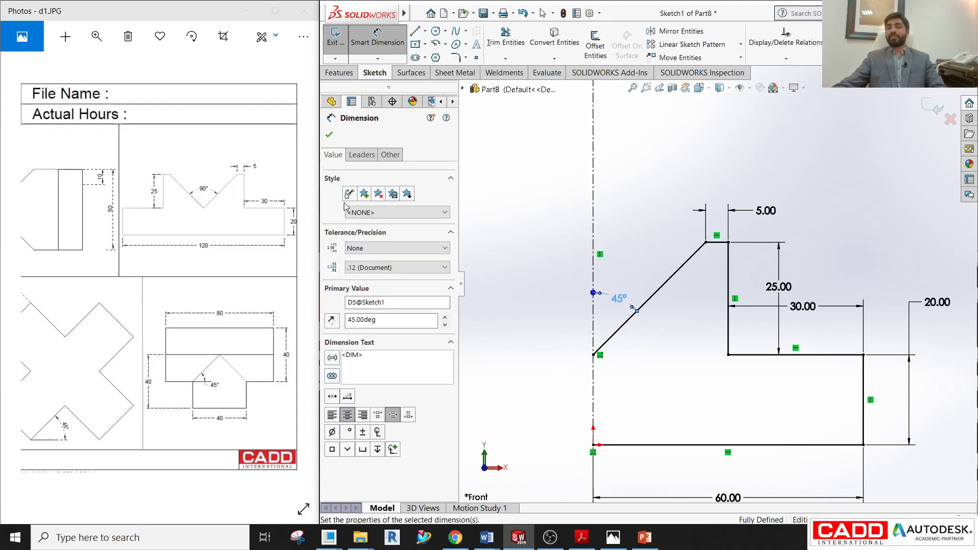
pyautogui.click(656, 234)
pyautogui.press('Escape')
pyautogui.scroll(-2, 655, 294)
pyautogui.scroll(2, 658, 343)
pyautogui.scroll(2, 662, 347)
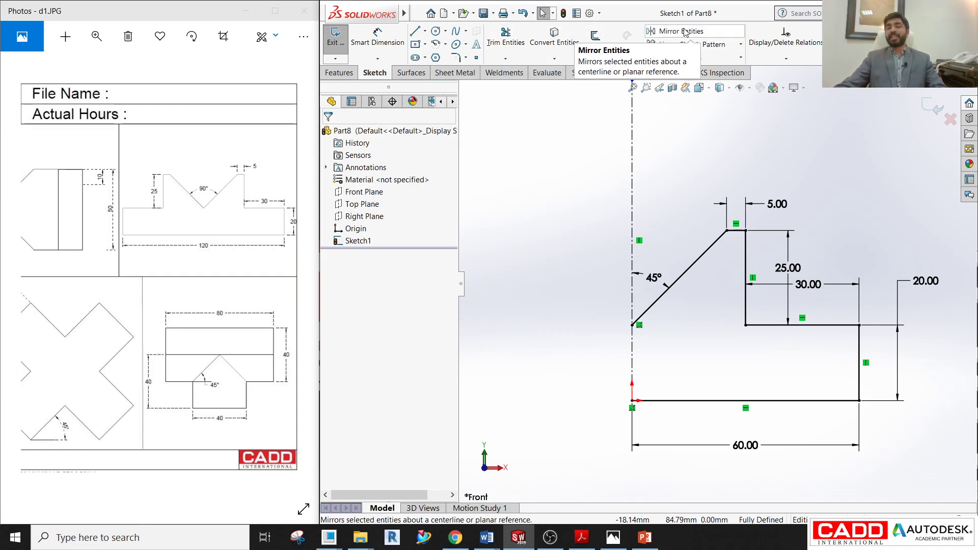
# - Mirror all six solid lines of the half profile about the vertical centerline, keeping the originals
pyautogui.click(667, 34)
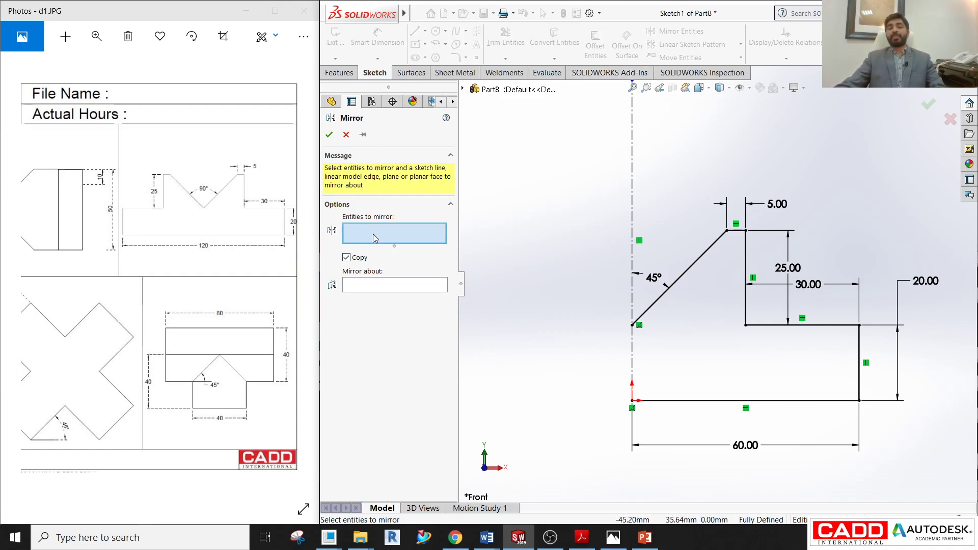
pyautogui.click(815, 401)
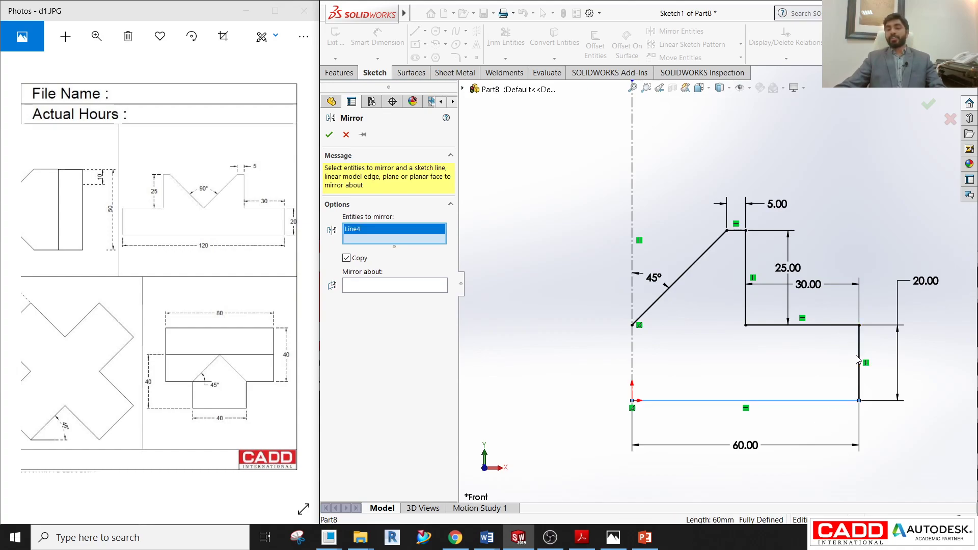
pyautogui.click(859, 351)
pyautogui.click(849, 325)
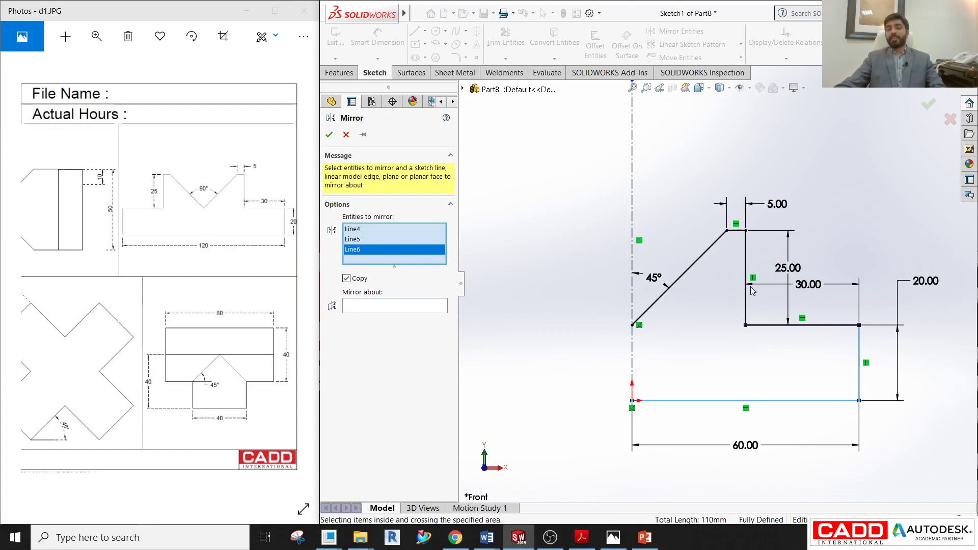
pyautogui.click(746, 262)
pyautogui.click(736, 231)
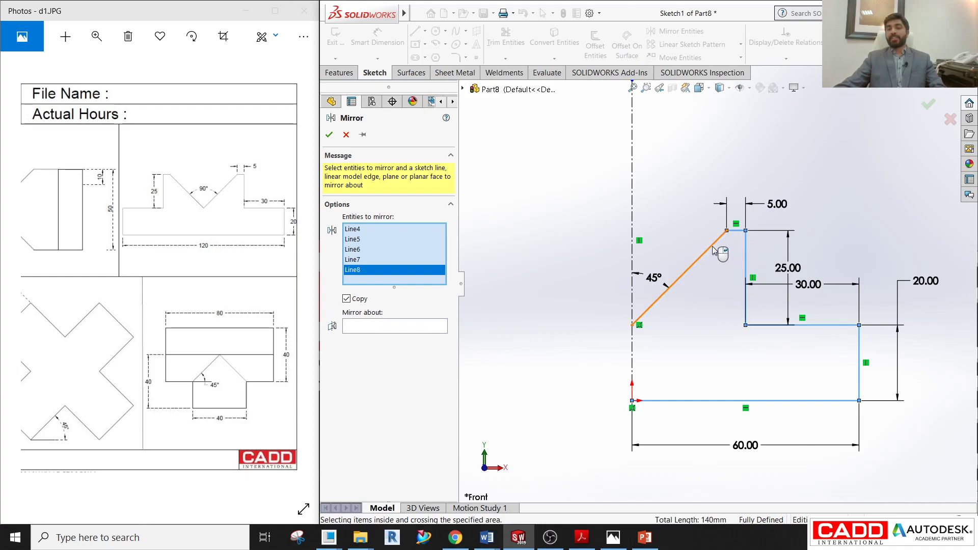
pyautogui.click(712, 246)
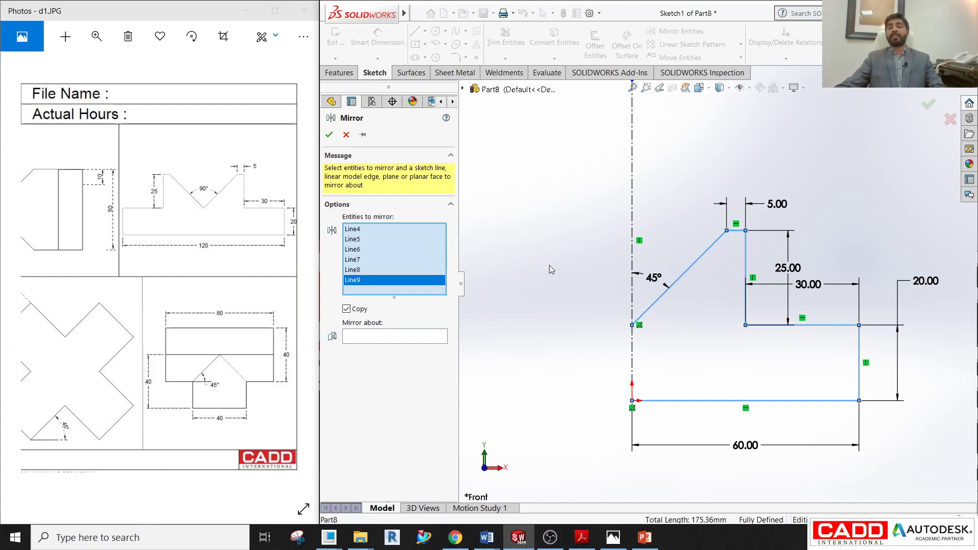
pyautogui.click(367, 337)
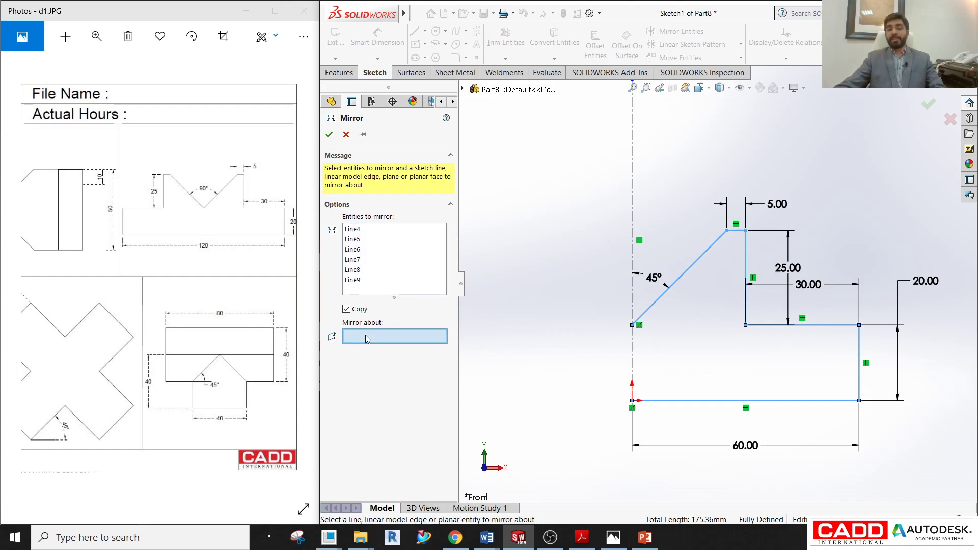
pyautogui.click(633, 175)
pyautogui.scroll(4, 622, 275)
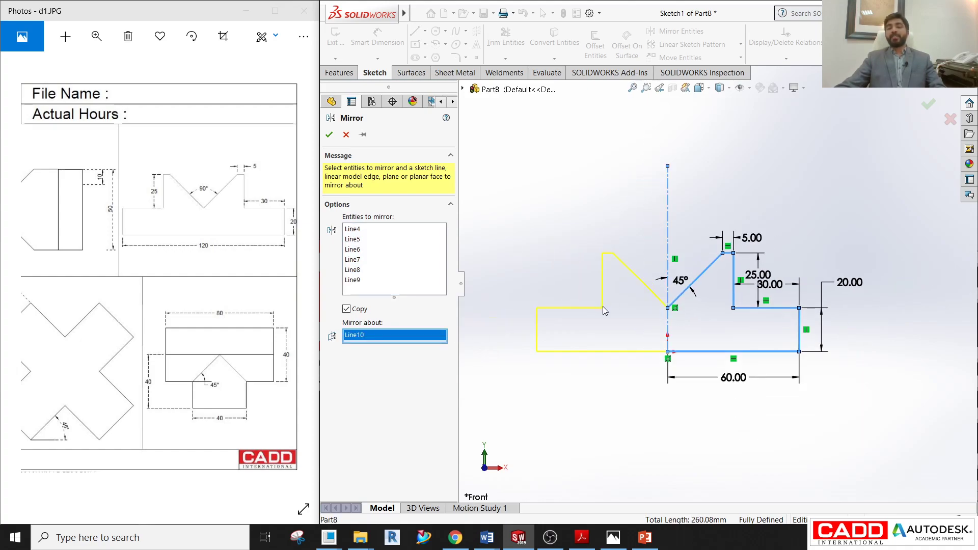
pyautogui.scroll(-3, 603, 307)
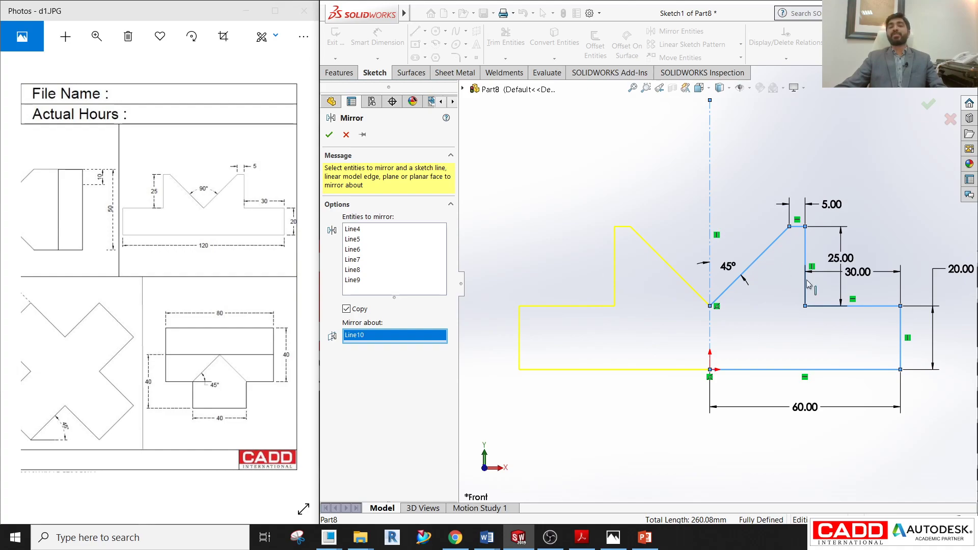
pyautogui.click(329, 135)
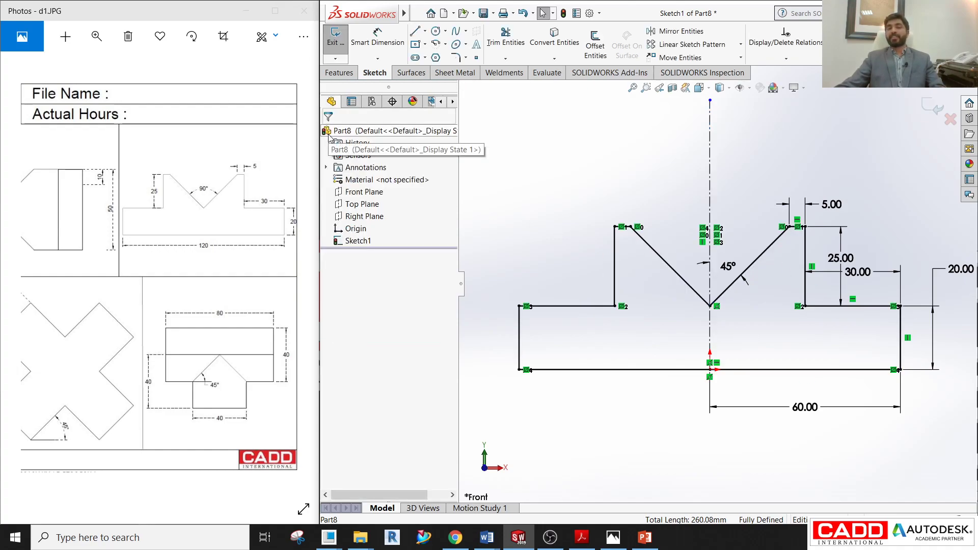
# - Exit the completed V-notch sketch and clear its selection
pyautogui.scroll(2, 627, 412)
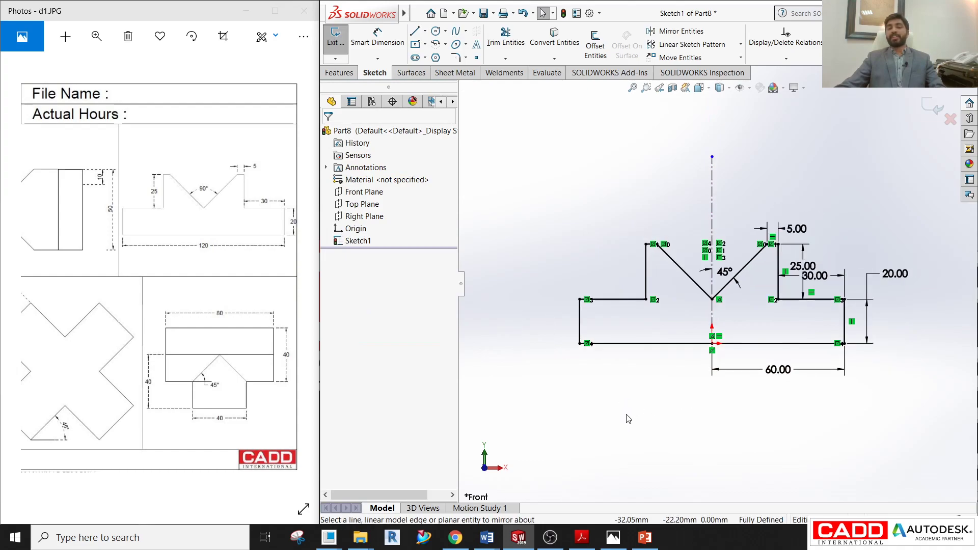
pyautogui.scroll(-2, 622, 412)
pyautogui.scroll(1, 693, 350)
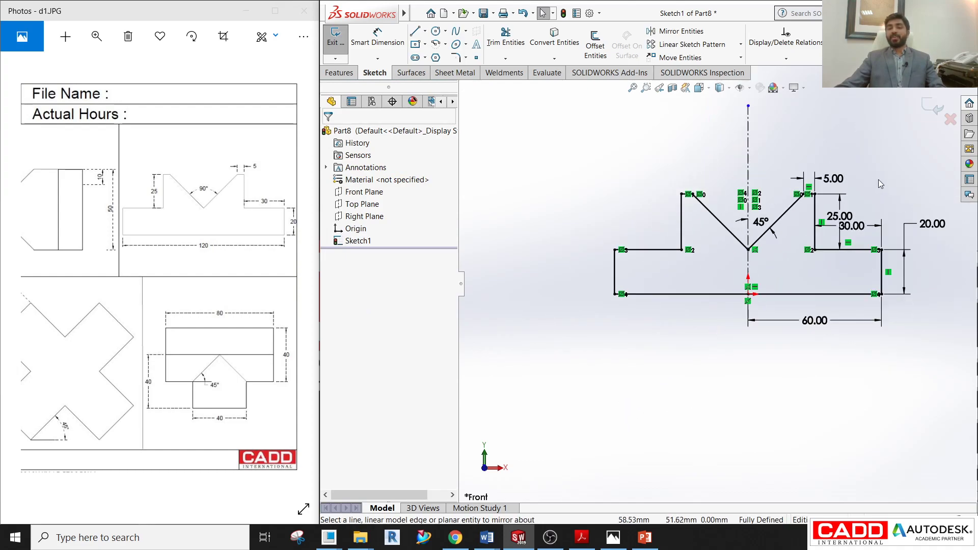
pyautogui.scroll(1, 876, 186)
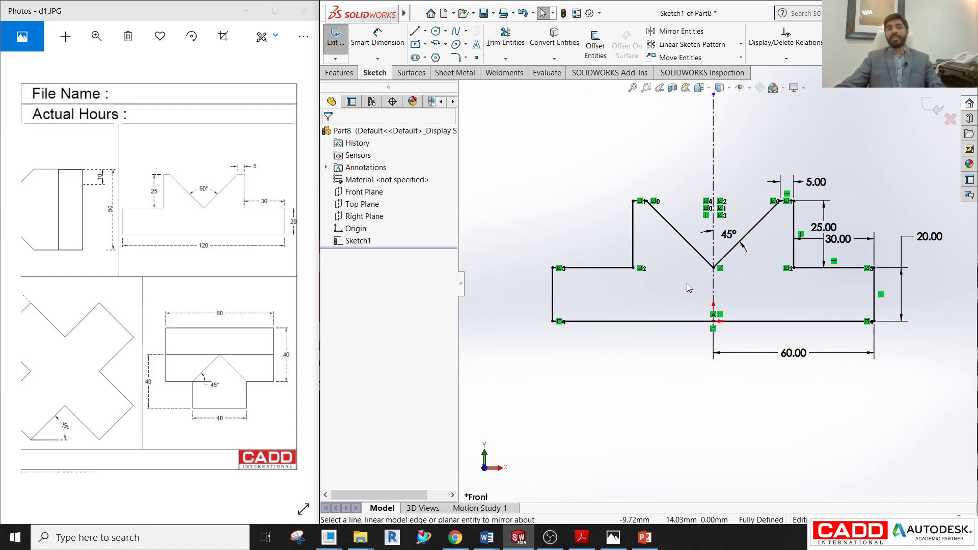
pyautogui.click(336, 46)
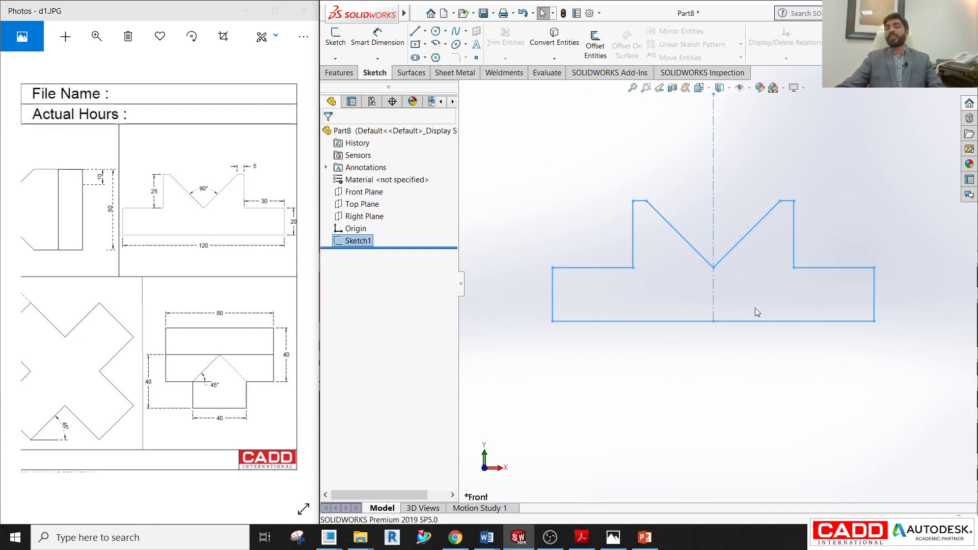
pyautogui.click(618, 185)
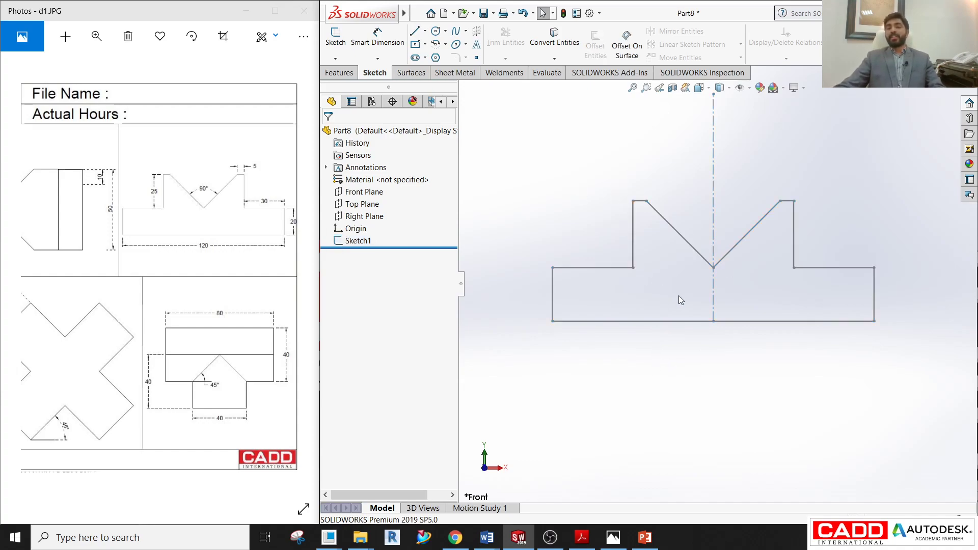
# - Examine the finished V-notch profile at different zoom levels and from several angles in 3D
pyautogui.scroll(1, 683, 302)
pyautogui.scroll(3, 680, 292)
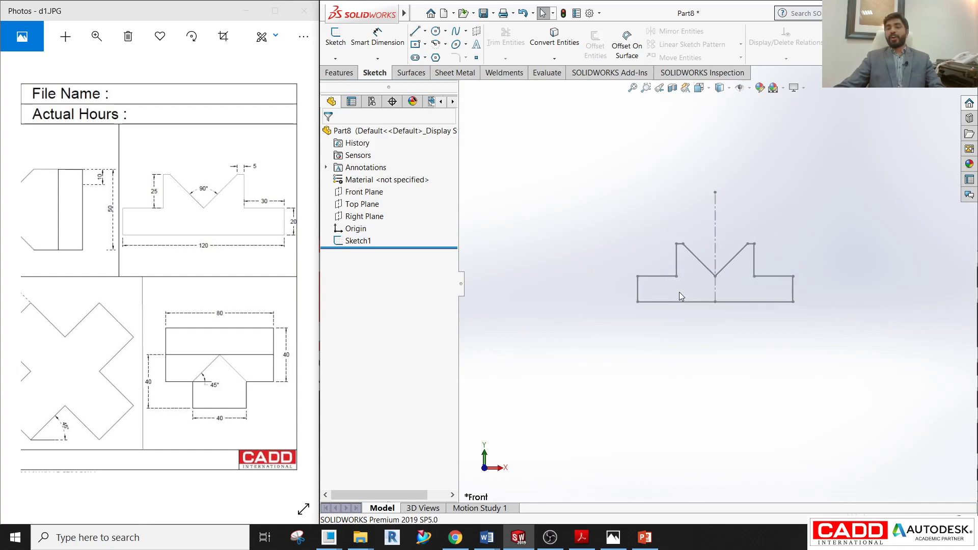
pyautogui.scroll(-3, 744, 278)
pyautogui.scroll(2, 731, 291)
pyautogui.scroll(-1, 732, 291)
pyautogui.scroll(1, 732, 291)
pyautogui.moveTo(637, 394)
pyautogui.mouseDown(button='middle')
pyautogui.moveTo(592, 380)
pyautogui.moveTo(594, 347)
pyautogui.moveTo(616, 352)
pyautogui.moveTo(627, 367)
pyautogui.moveTo(603, 398)
pyautogui.moveTo(585, 358)
pyautogui.moveTo(616, 316)
pyautogui.moveTo(652, 299)
pyautogui.moveTo(711, 242)
pyautogui.moveTo(648, 219)
pyautogui.moveTo(524, 321)
pyautogui.moveTo(597, 357)
pyautogui.moveTo(616, 325)
pyautogui.moveTo(673, 351)
pyautogui.moveTo(626, 395)
pyautogui.moveTo(634, 400)
pyautogui.moveTo(602, 396)
pyautogui.moveTo(607, 387)
pyautogui.moveTo(550, 343)
pyautogui.moveTo(640, 299)
pyautogui.moveTo(618, 372)
pyautogui.moveTo(585, 332)
pyautogui.moveTo(613, 349)
pyautogui.mouseUp(button='middle')
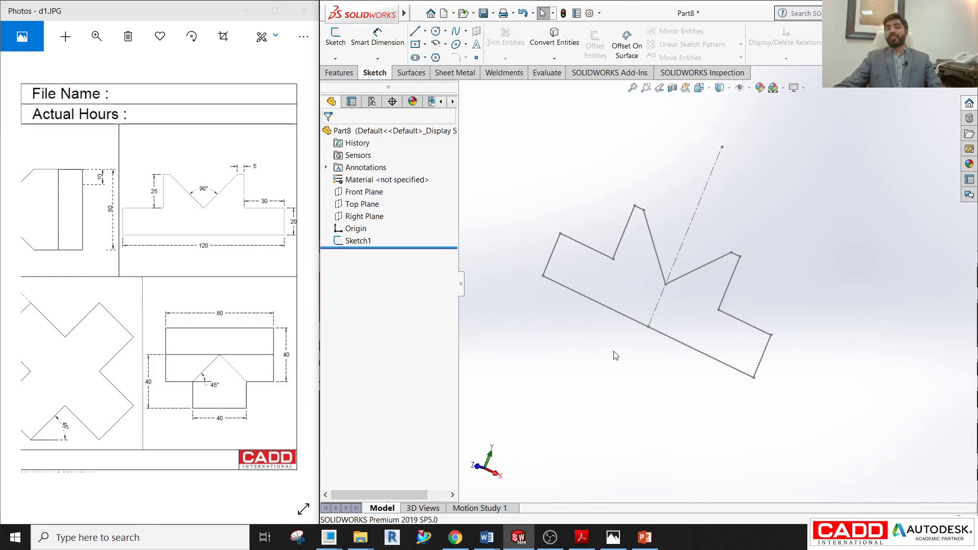
pyautogui.moveTo(545, 309)
pyautogui.mouseDown(button='middle')
pyautogui.moveTo(613, 329)
pyautogui.moveTo(643, 361)
pyautogui.moveTo(605, 391)
pyautogui.moveTo(582, 387)
pyautogui.mouseUp(button='middle')
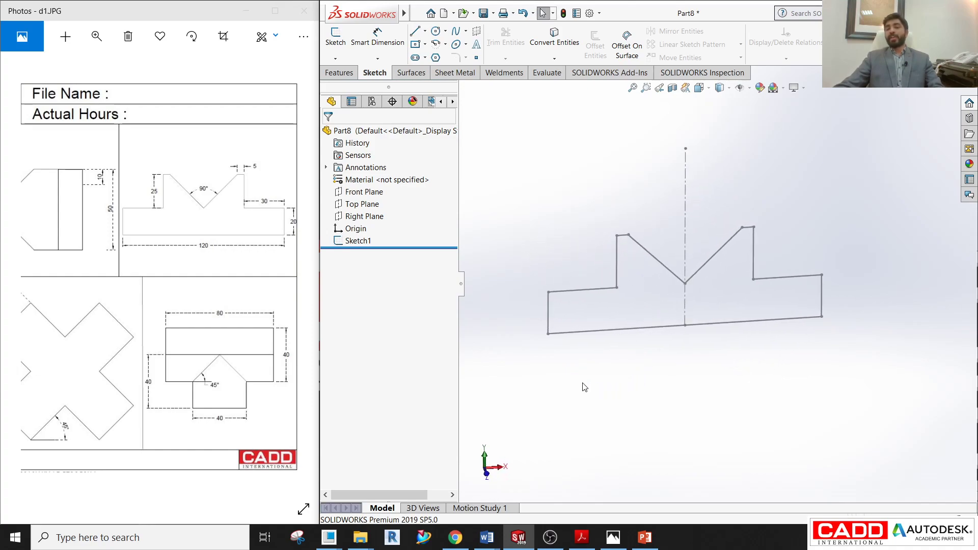
pyautogui.moveTo(550, 358)
pyautogui.mouseDown(button='middle')
pyautogui.moveTo(550, 323)
pyautogui.moveTo(615, 321)
pyautogui.moveTo(635, 338)
pyautogui.moveTo(566, 319)
pyautogui.moveTo(495, 352)
pyautogui.moveTo(809, 363)
pyautogui.mouseUp(button='middle')
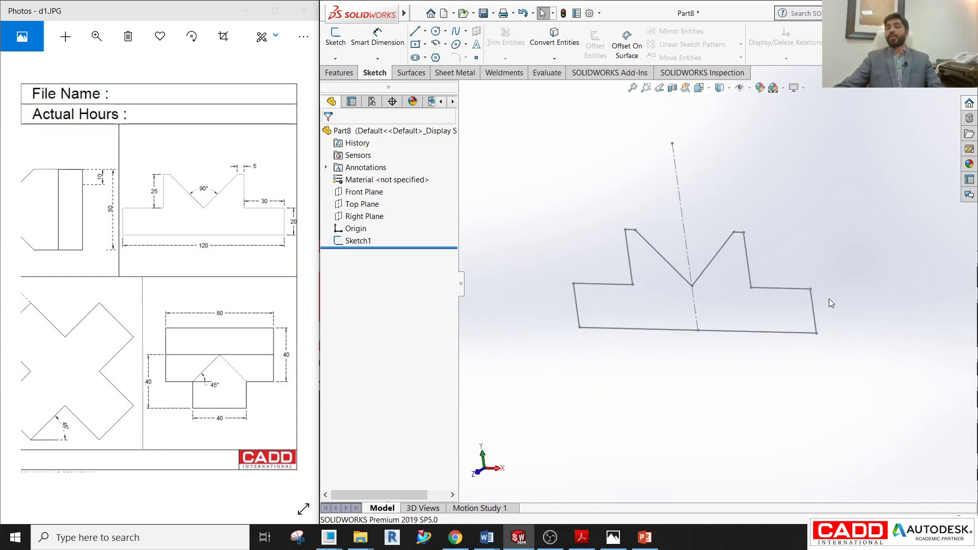
pyautogui.moveTo(793, 320)
pyautogui.mouseDown(button='middle')
pyautogui.moveTo(740, 291)
pyautogui.moveTo(668, 296)
pyautogui.moveTo(671, 322)
pyautogui.moveTo(718, 317)
pyautogui.moveTo(843, 339)
pyautogui.moveTo(825, 386)
pyautogui.moveTo(746, 414)
pyautogui.moveTo(815, 367)
pyautogui.moveTo(863, 305)
pyautogui.moveTo(808, 280)
pyautogui.moveTo(824, 313)
pyautogui.moveTo(869, 358)
pyautogui.moveTo(847, 365)
pyautogui.mouseUp(button='middle')
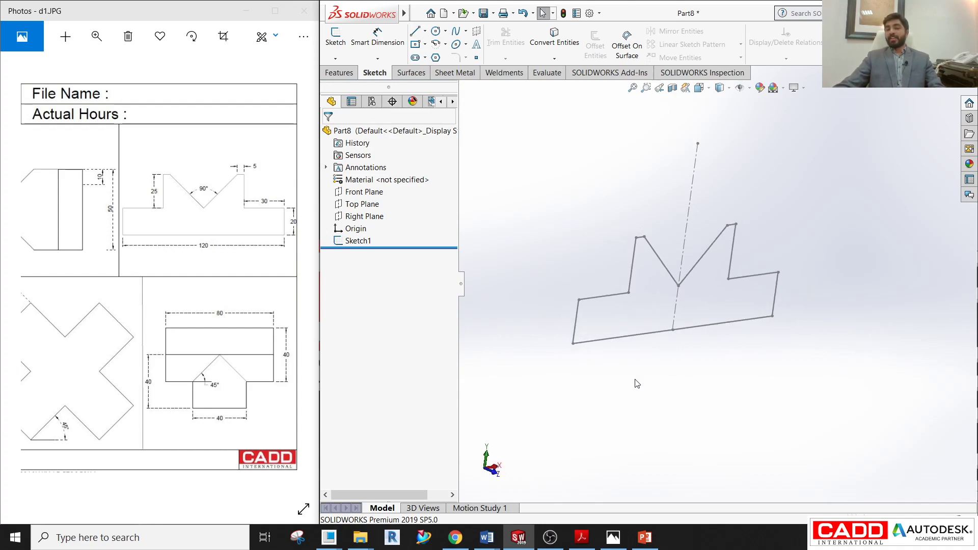
pyautogui.moveTo(637, 379)
pyautogui.keyDown('ctrl'); pyautogui.mouseDown(button='middle')
pyautogui.moveTo(657, 402)
pyautogui.moveTo(585, 393)
pyautogui.moveTo(657, 328)
pyautogui.moveTo(680, 387)
pyautogui.moveTo(589, 312)
pyautogui.moveTo(710, 323)
pyautogui.moveTo(703, 402)
pyautogui.moveTo(779, 360)
pyautogui.mouseUp(button='middle'); pyautogui.keyUp('ctrl')
pyautogui.hotkey('ctrl', '8')
pyautogui.click(734, 362)
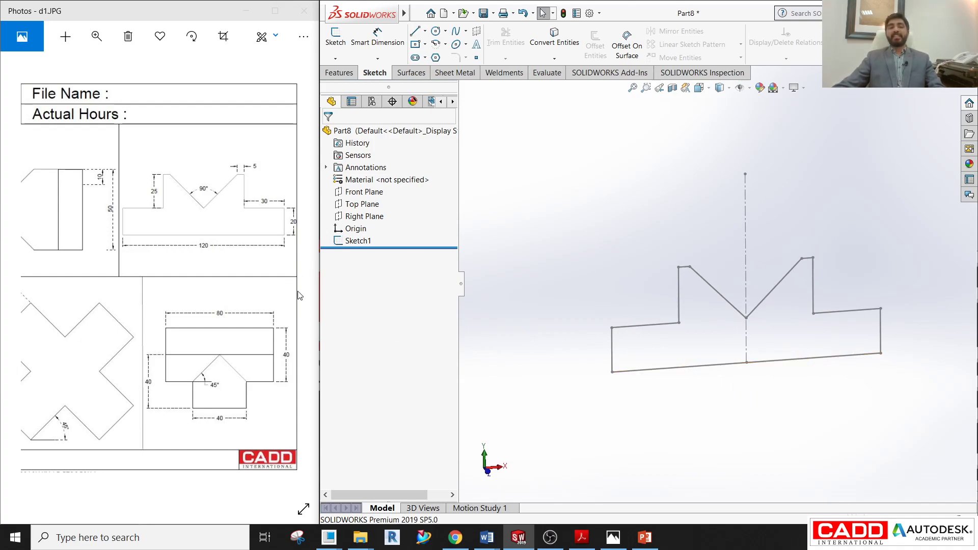
# - Switch to Photos, go to the exercise sheet d2.JPG and enlarge its two drawings with circular holes
pyautogui.click(228, 250)
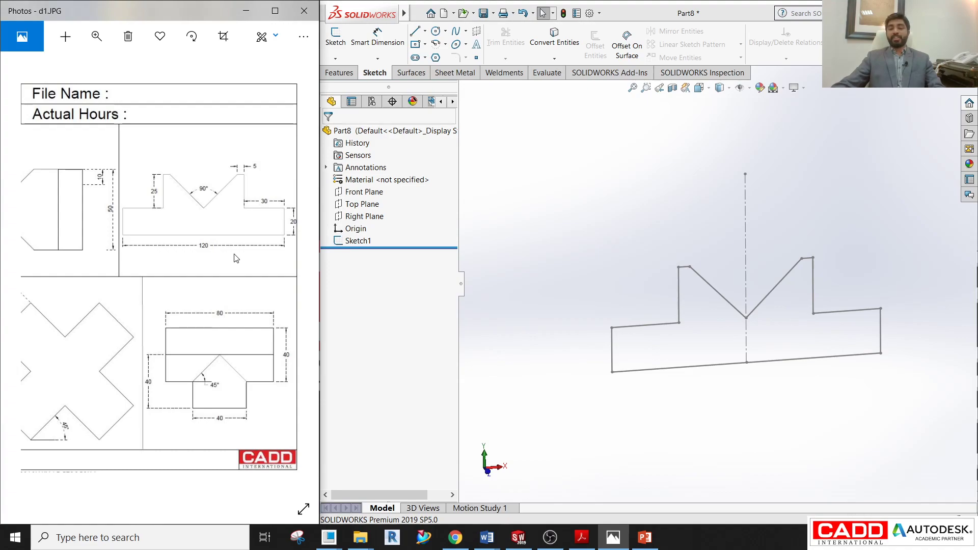
pyautogui.scroll(-3, 229, 252)
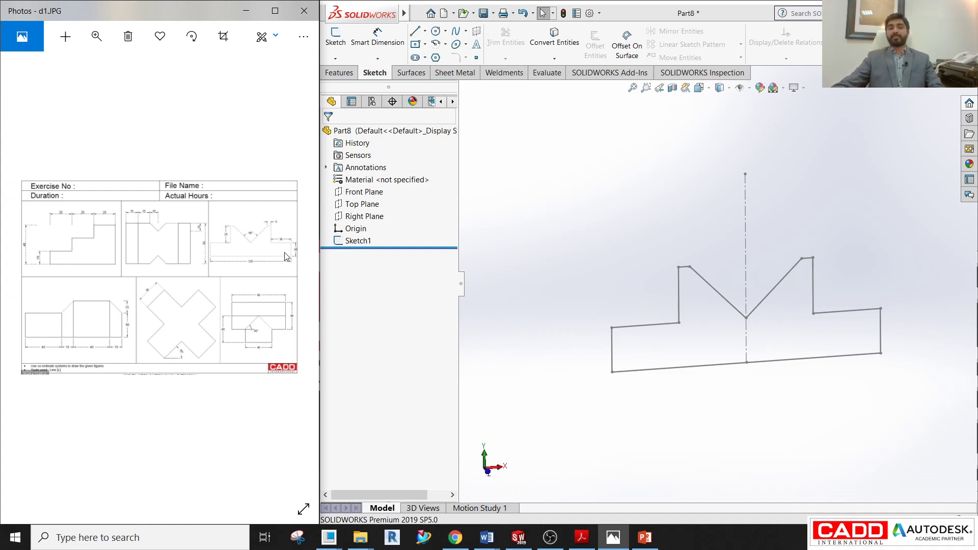
pyautogui.click(286, 280)
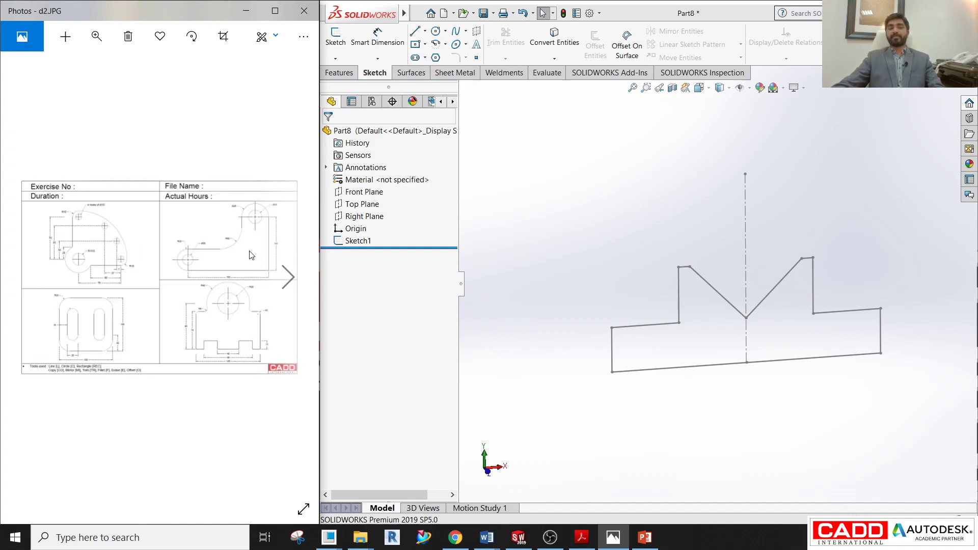
pyautogui.scroll(5, 205, 257)
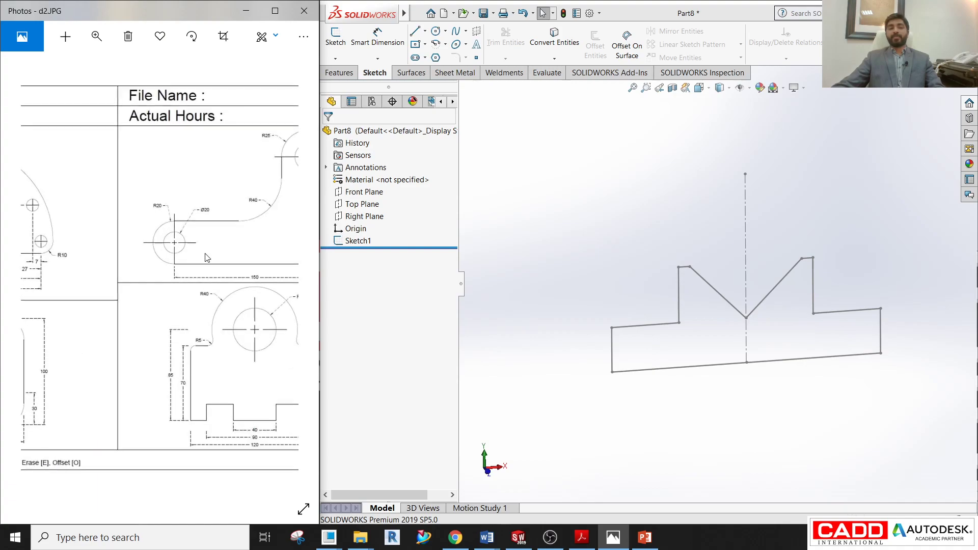
pyautogui.scroll(1, 217, 238)
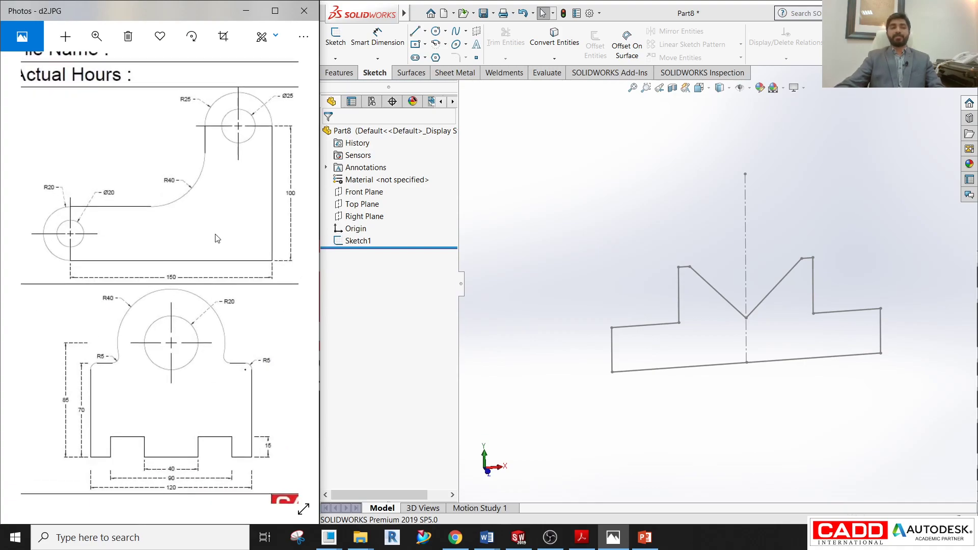
pyautogui.scroll(1, 217, 239)
pyautogui.scroll(-1, 217, 239)
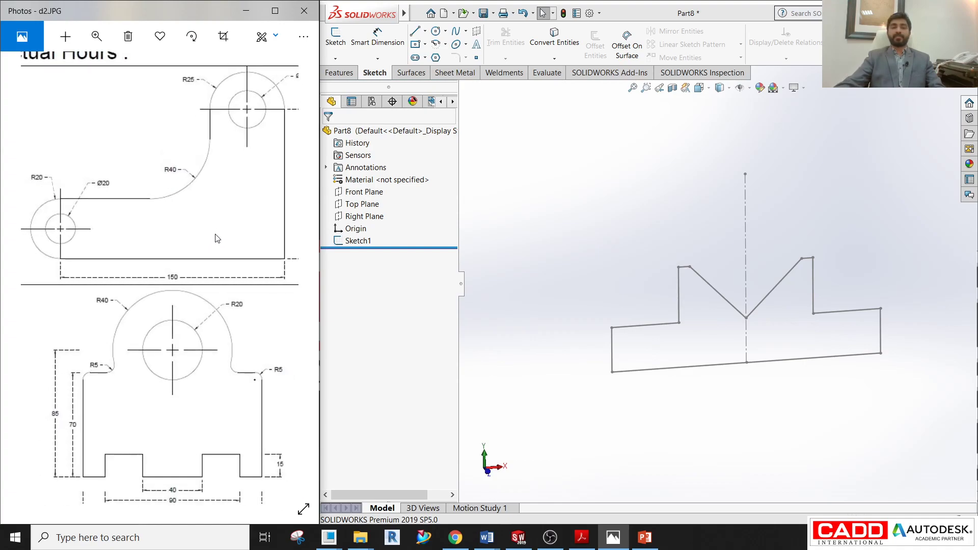
# - Switch back to SOLIDWORKS, create a new part document and check its unit system
pyautogui.click(549, 195)
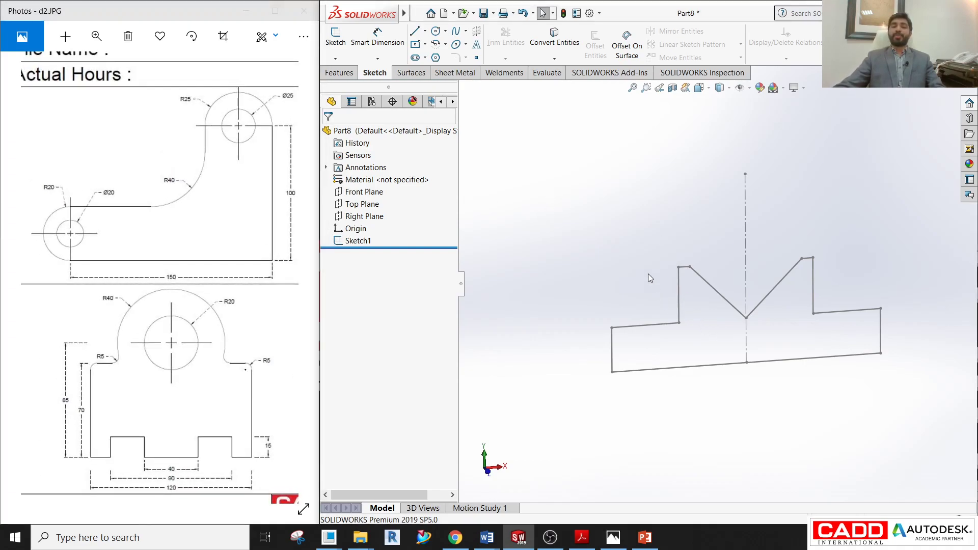
pyautogui.click(444, 15)
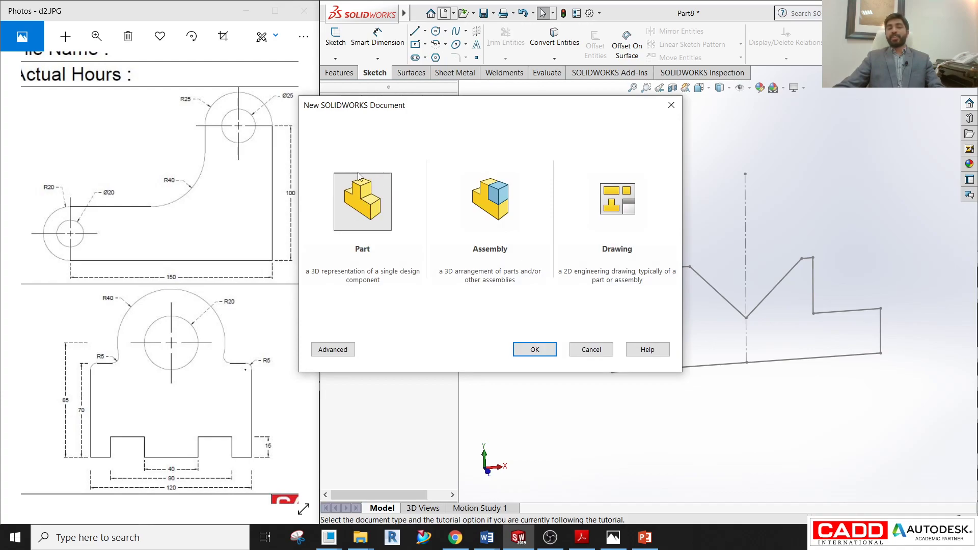
pyautogui.click(528, 348)
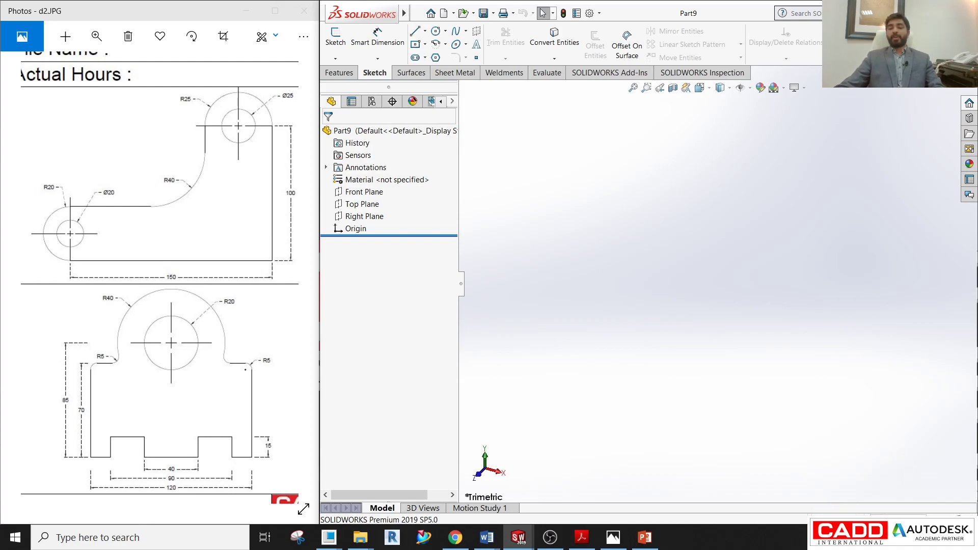
pyautogui.click(953, 520)
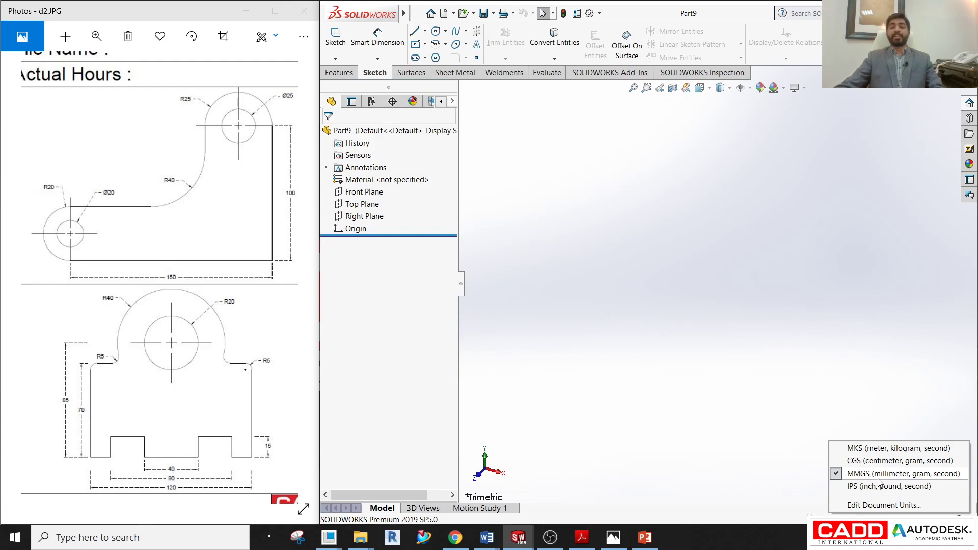
pyautogui.click(787, 356)
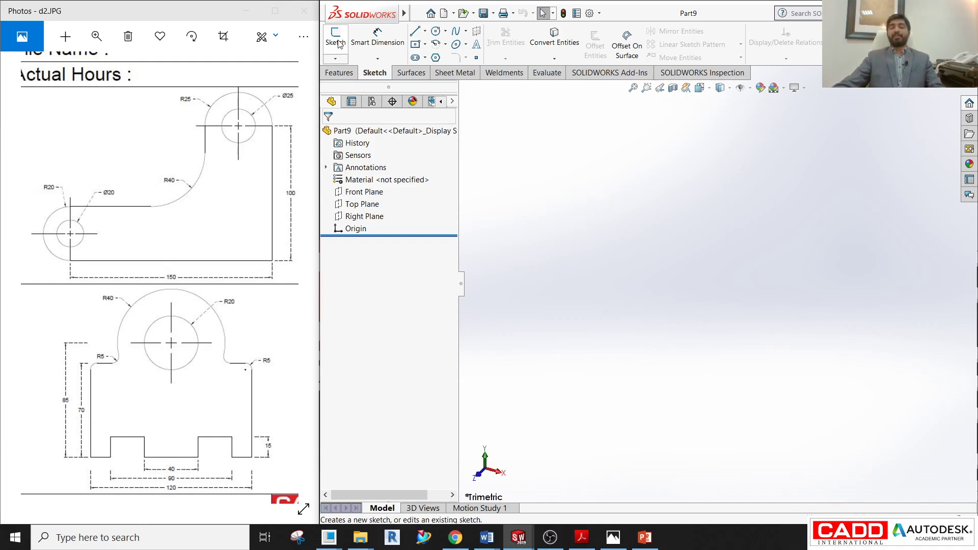
# - Start a new sketch on the Front Plane of the new part
pyautogui.click(338, 73)
pyautogui.click(376, 74)
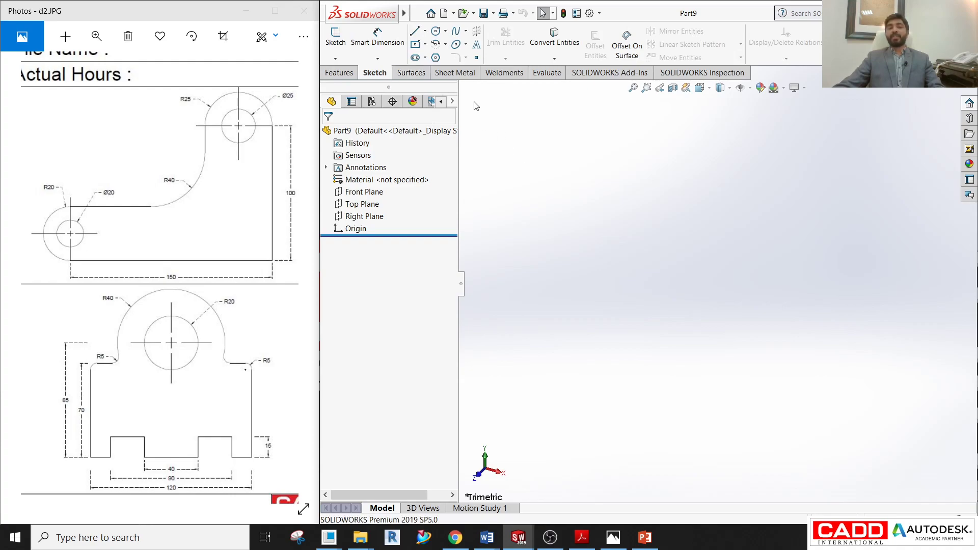
pyautogui.click(336, 44)
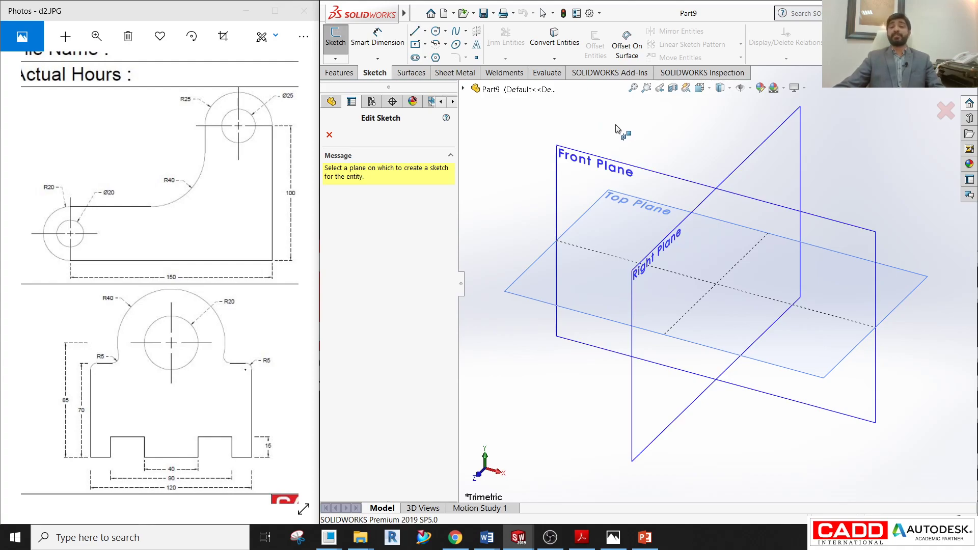
pyautogui.click(587, 173)
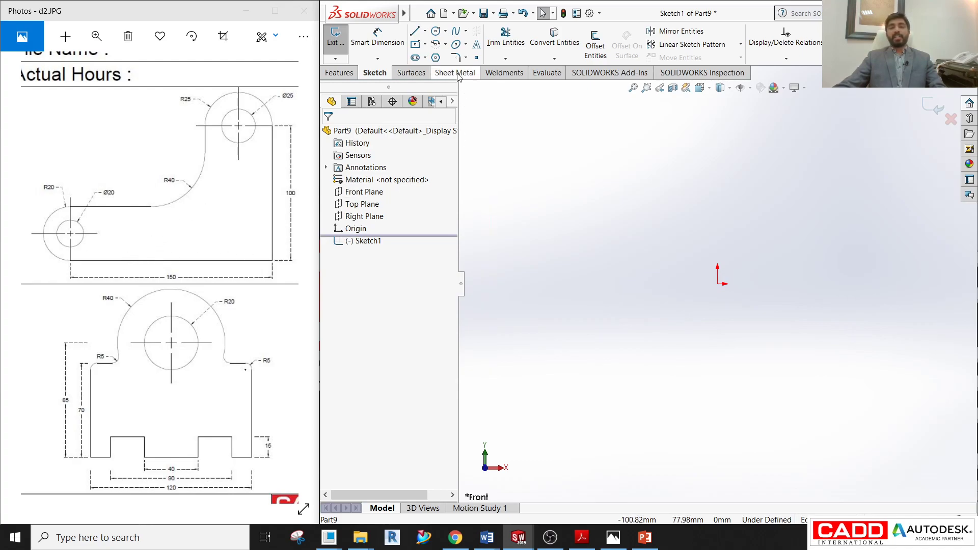
# - Sketch two concentric circles centred on the origin, with radii of about 13.8 mm and 6.2 mm
pyautogui.click(435, 32)
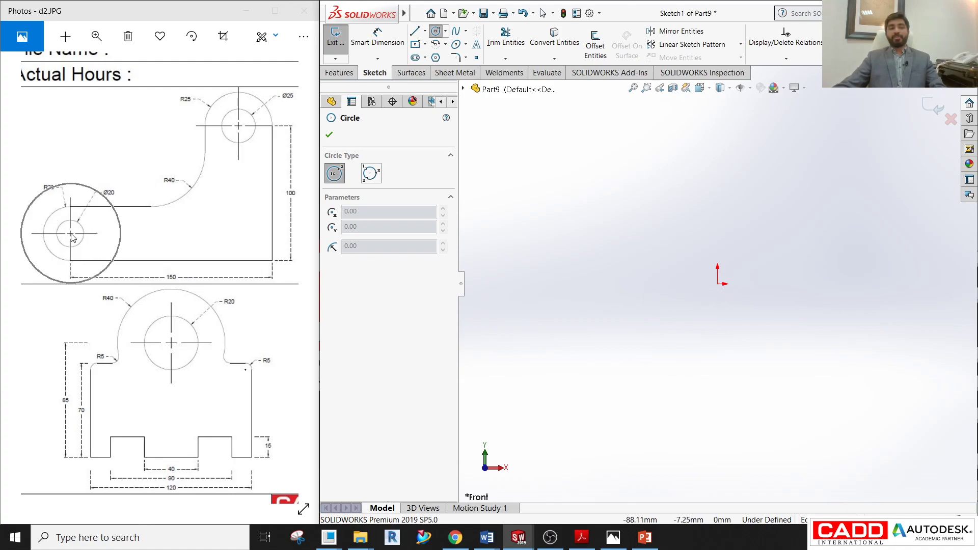
pyautogui.click(718, 284)
pyautogui.click(726, 298)
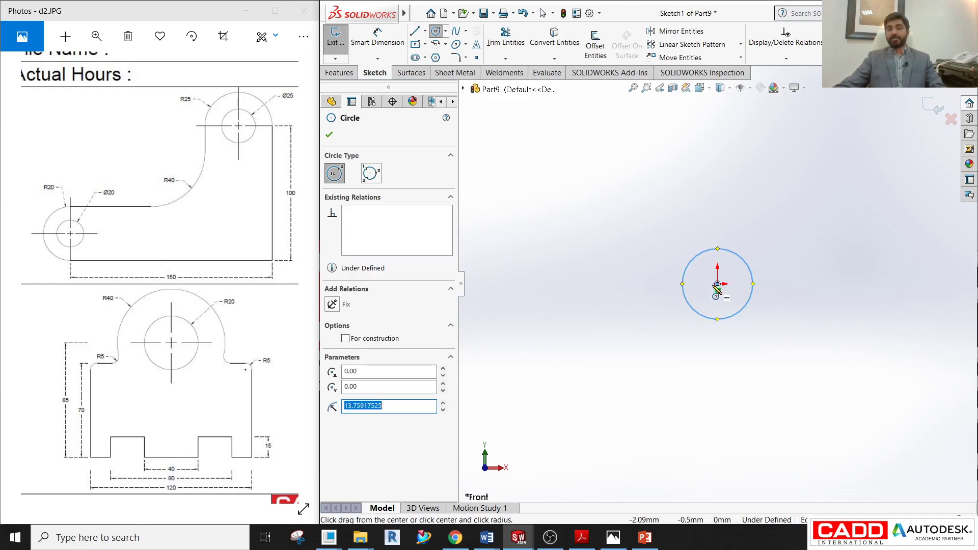
pyautogui.click(717, 284)
# - Sketch two concentric circles about 51 mm right of and 54 mm above the origin, the inner one about 4.3 mm in radius
pyautogui.scroll(2, 637, 338)
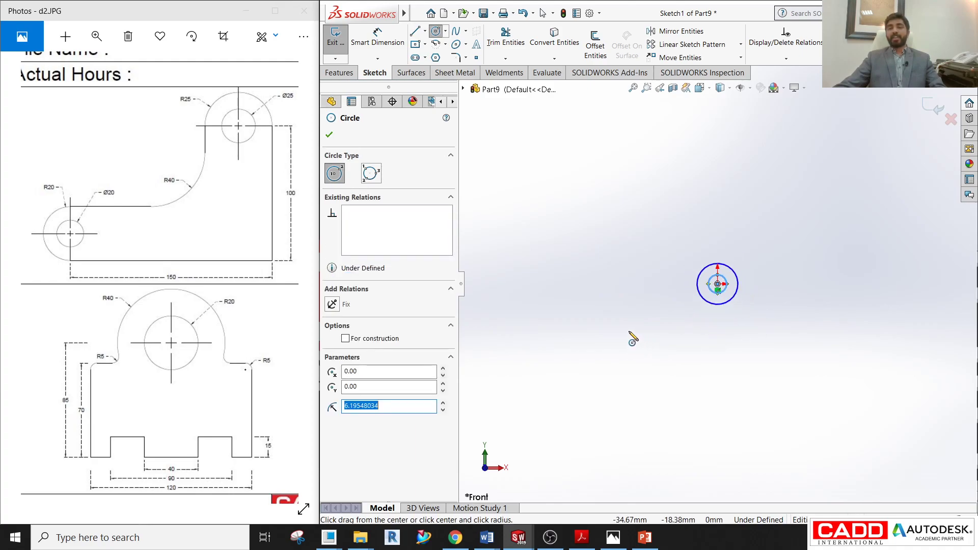
pyautogui.scroll(-4, 769, 284)
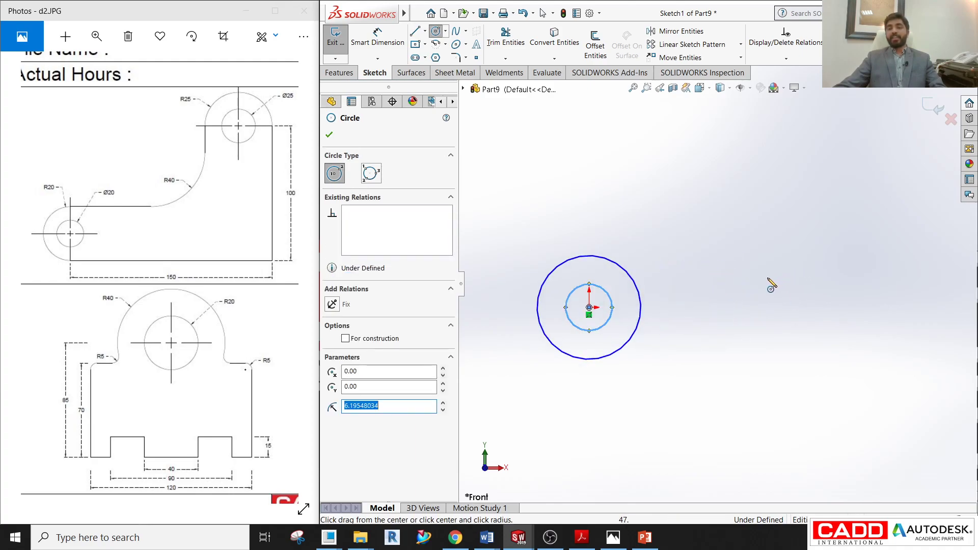
pyautogui.scroll(2, 748, 230)
pyautogui.click(761, 159)
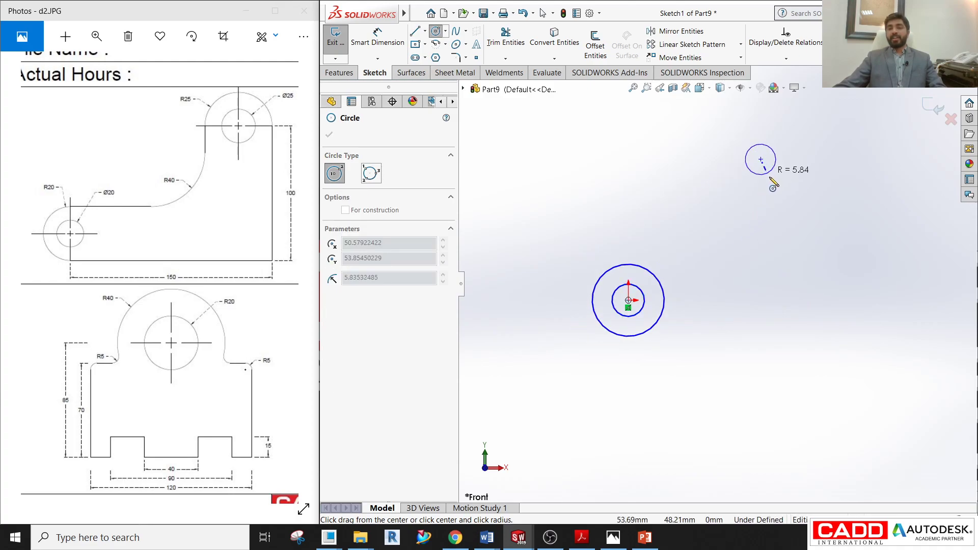
pyautogui.click(775, 185)
pyautogui.click(760, 159)
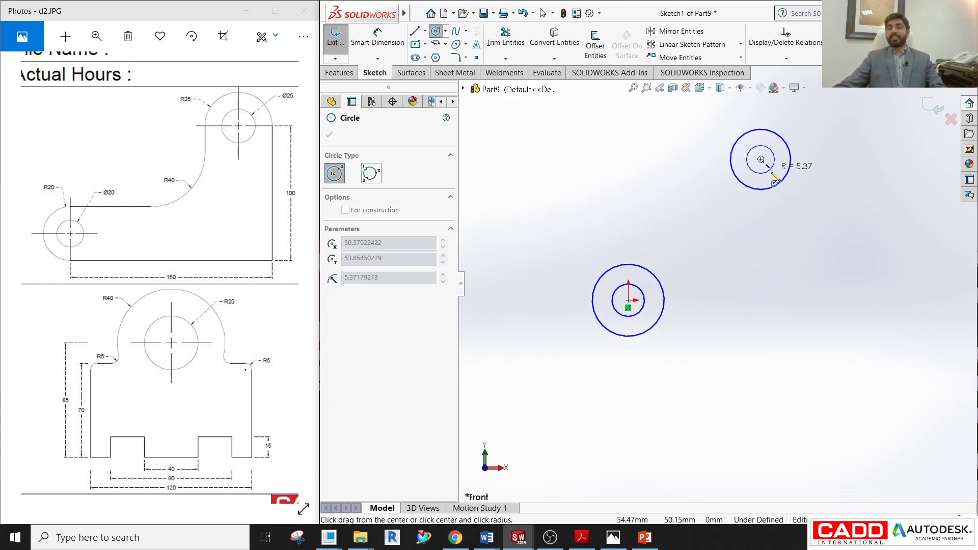
pyautogui.click(769, 165)
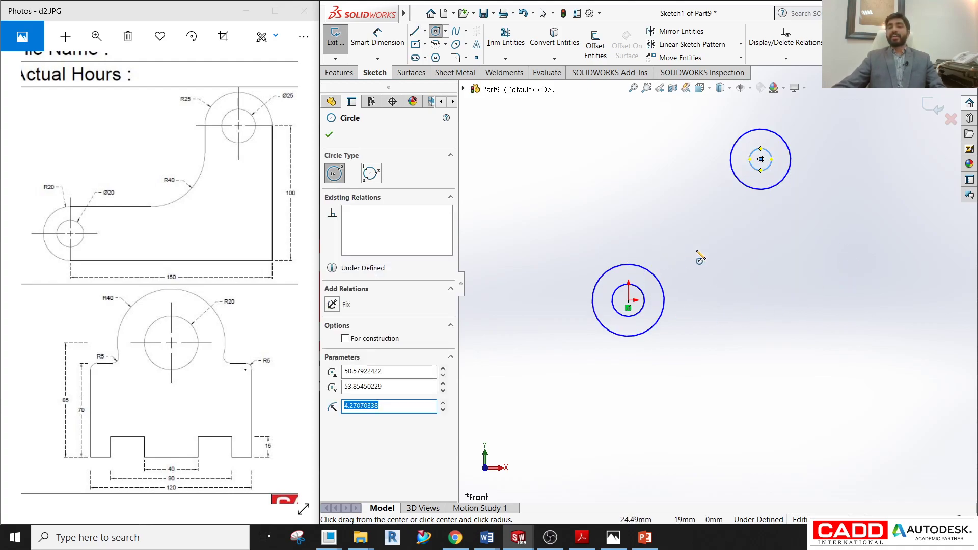
# - Draw two horizontal lines running right from the top and bottom points of the outer circle at the origin, the lower line longer
pyautogui.click(415, 31)
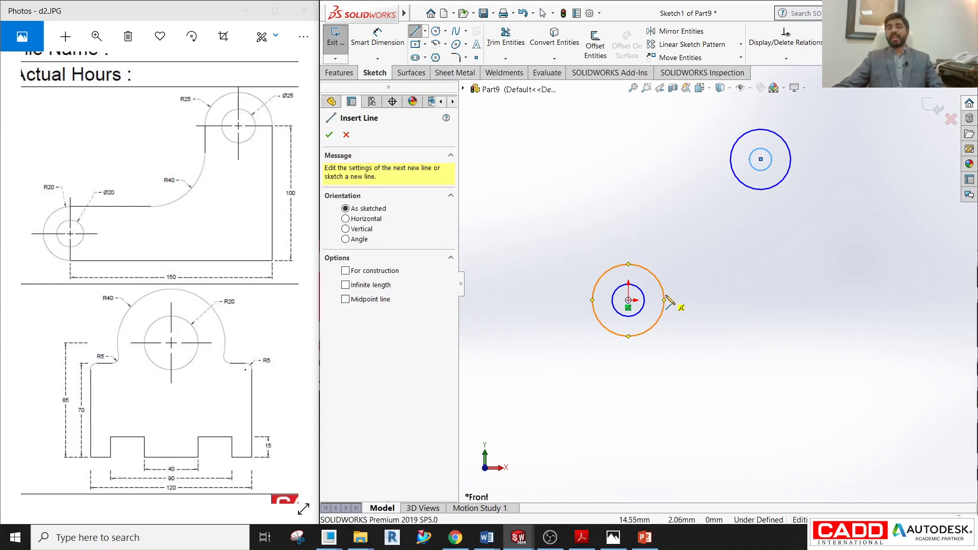
pyautogui.scroll(-2, 690, 306)
pyautogui.scroll(2, 695, 231)
pyautogui.scroll(-3, 716, 221)
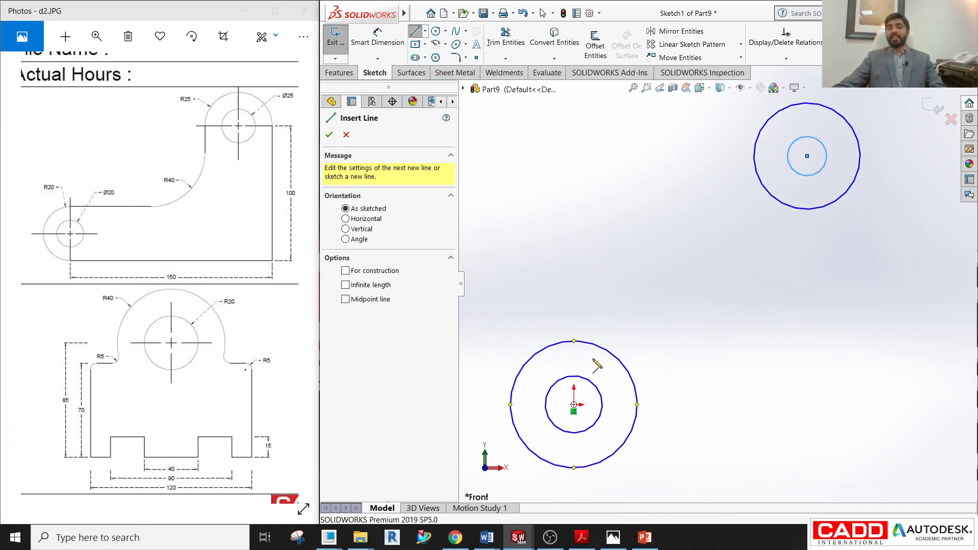
pyautogui.click(574, 340)
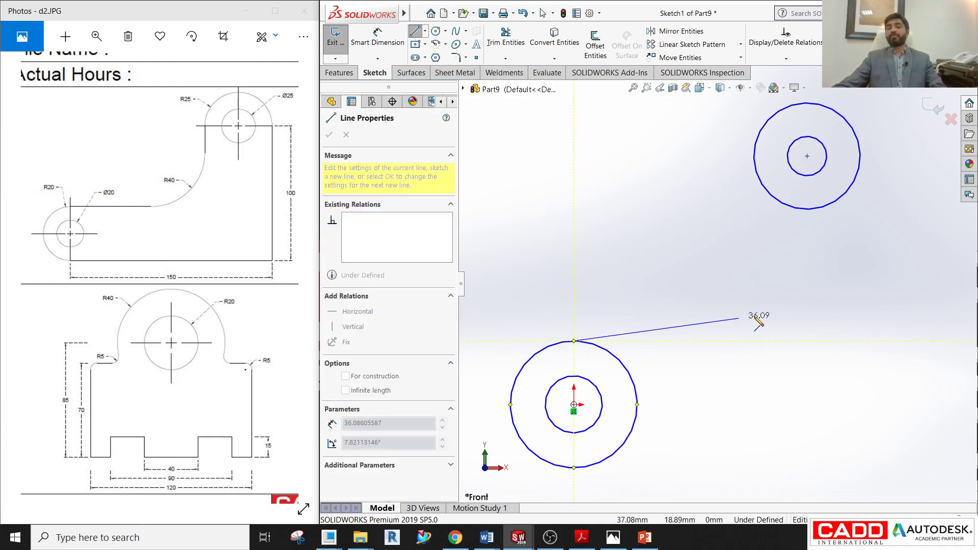
pyautogui.click(816, 341)
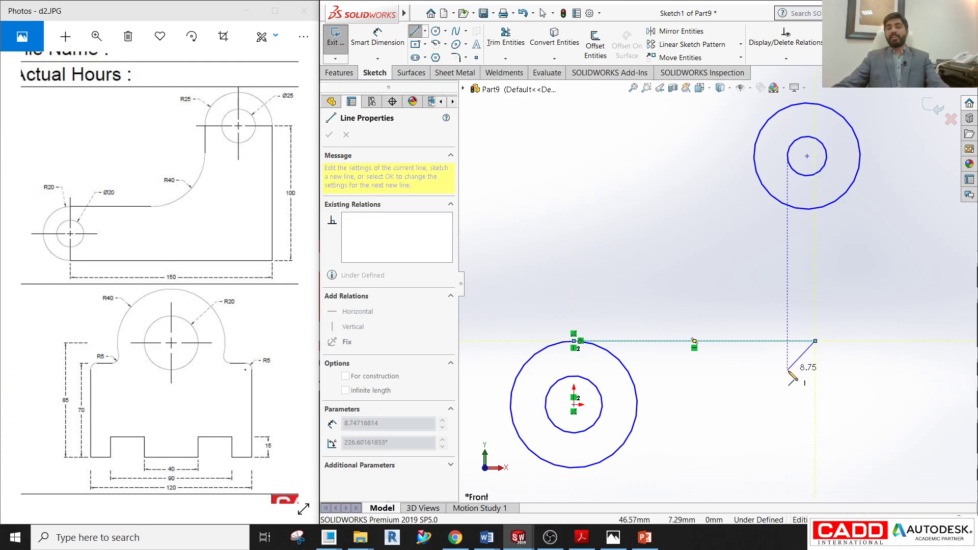
pyautogui.press('Escape')
pyautogui.click(415, 32)
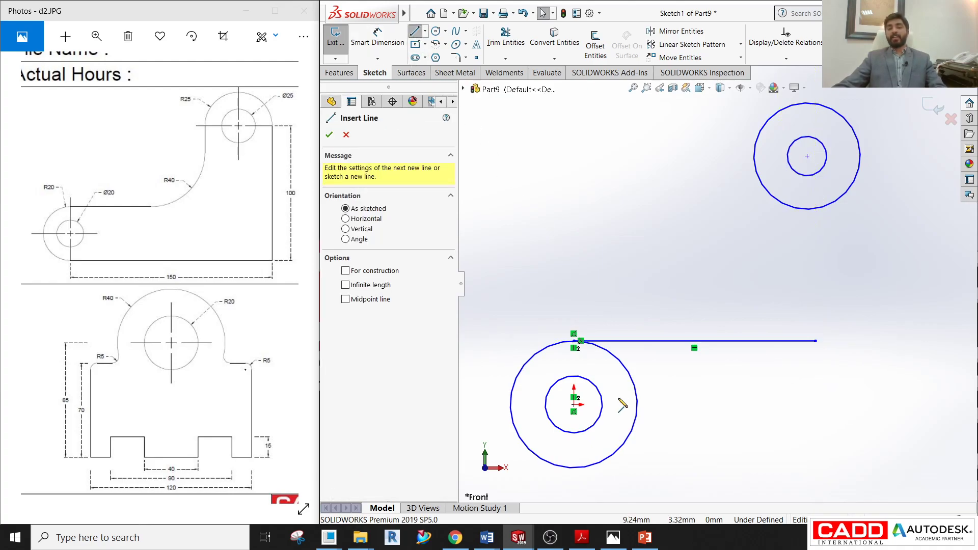
pyautogui.click(574, 468)
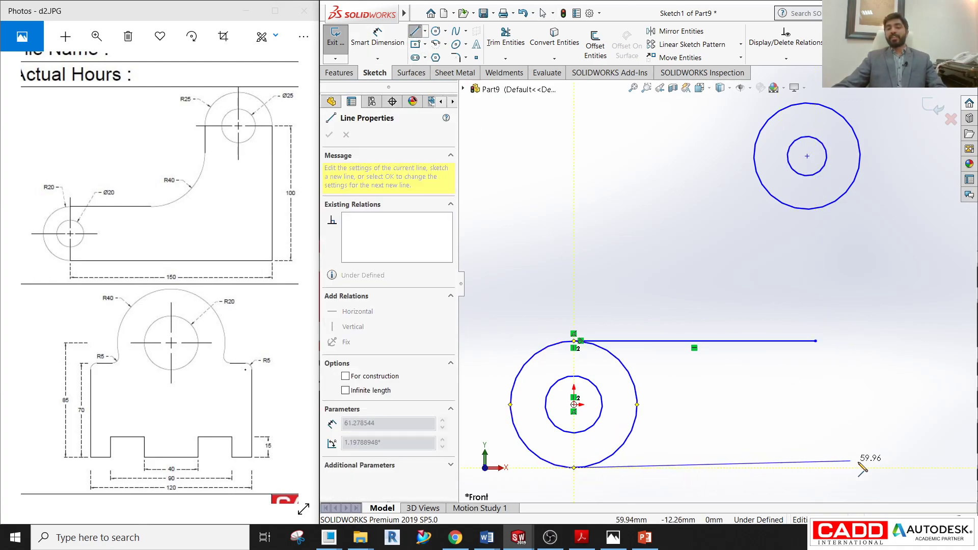
pyautogui.click(912, 467)
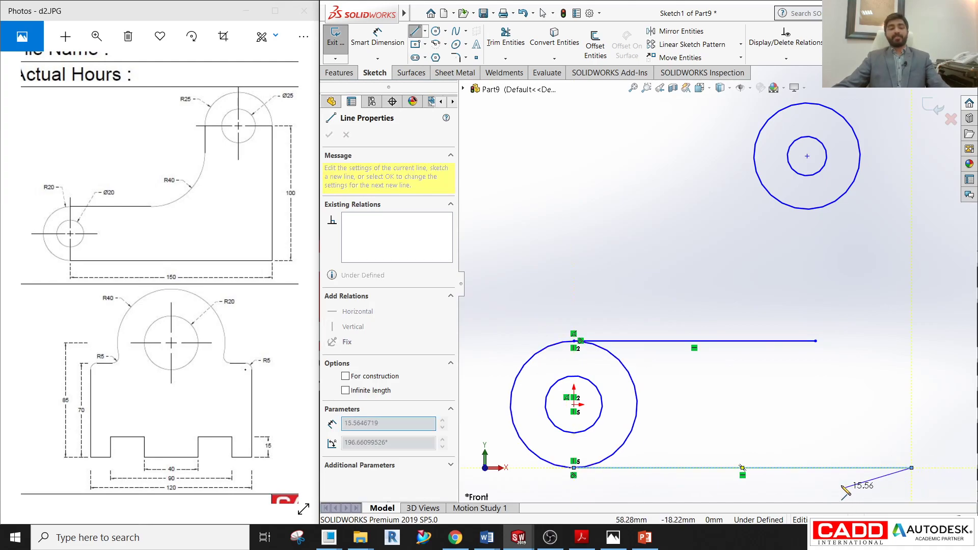
pyautogui.press('Escape')
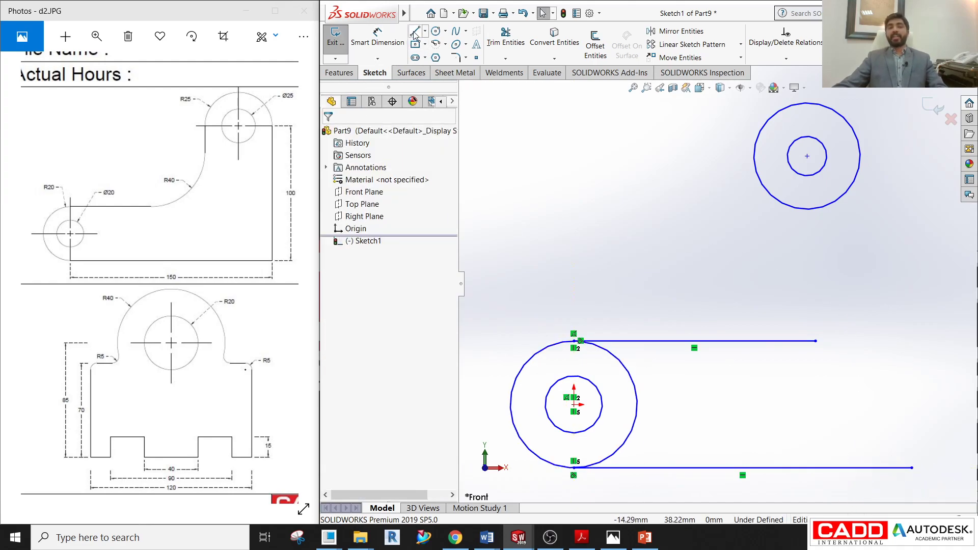
# - Draw vertical lines down from both side points of the upper outer circle, crossing the upper and the lower horizontal line respectively
pyautogui.click(415, 32)
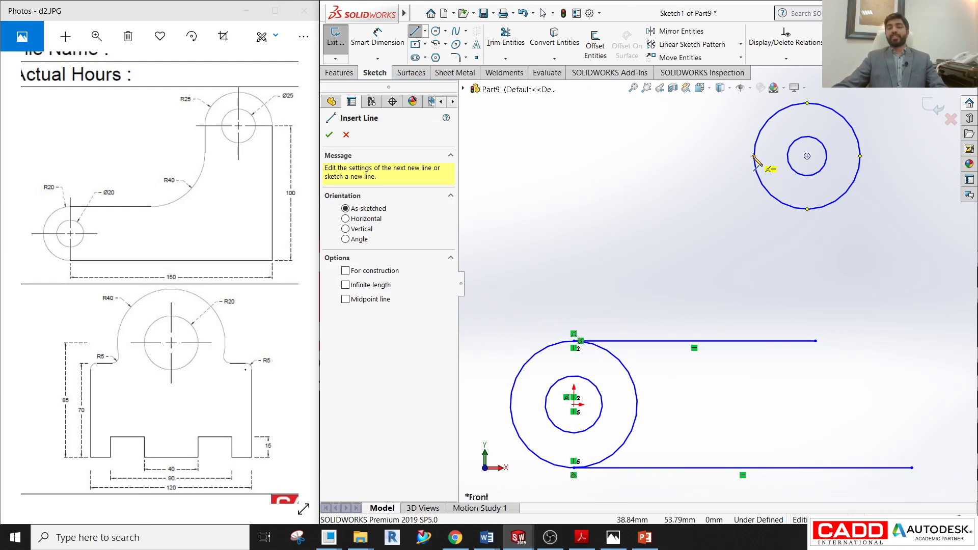
pyautogui.click(754, 369)
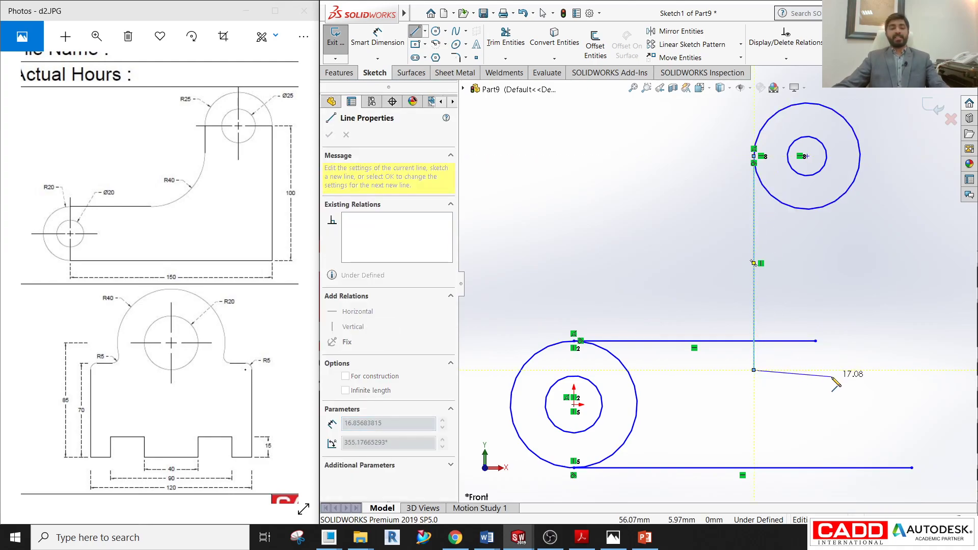
pyautogui.press('Escape')
pyautogui.press('Escape')
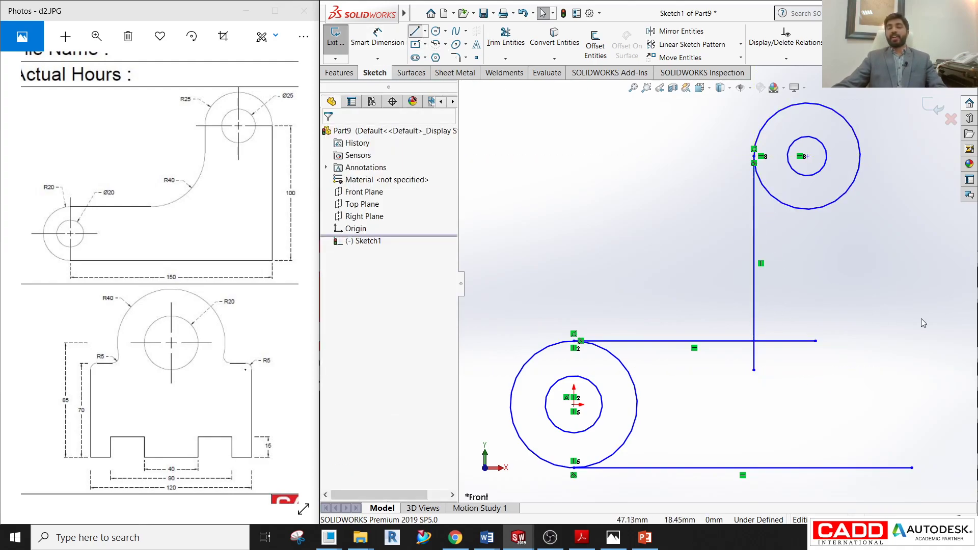
pyautogui.press('l')
pyautogui.click(860, 156)
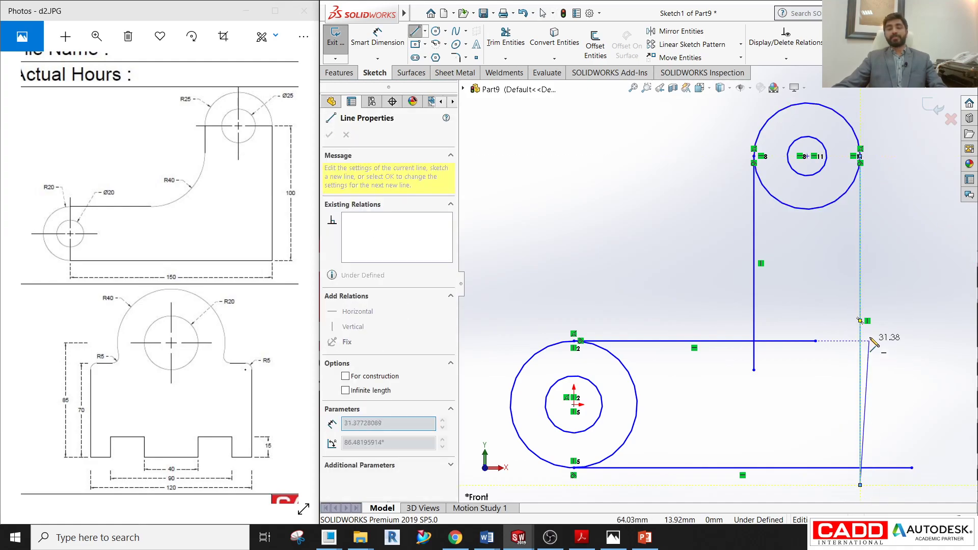
pyautogui.click(861, 487)
pyautogui.press('Escape')
pyautogui.press('Escape')
# - Try power-trimming the inner arcs and overhanging line ends into an L-shaped outline, and undo these trims
pyautogui.press('f')
pyautogui.scroll(-2, 681, 399)
pyautogui.scroll(2, 694, 397)
pyautogui.scroll(-1, 790, 131)
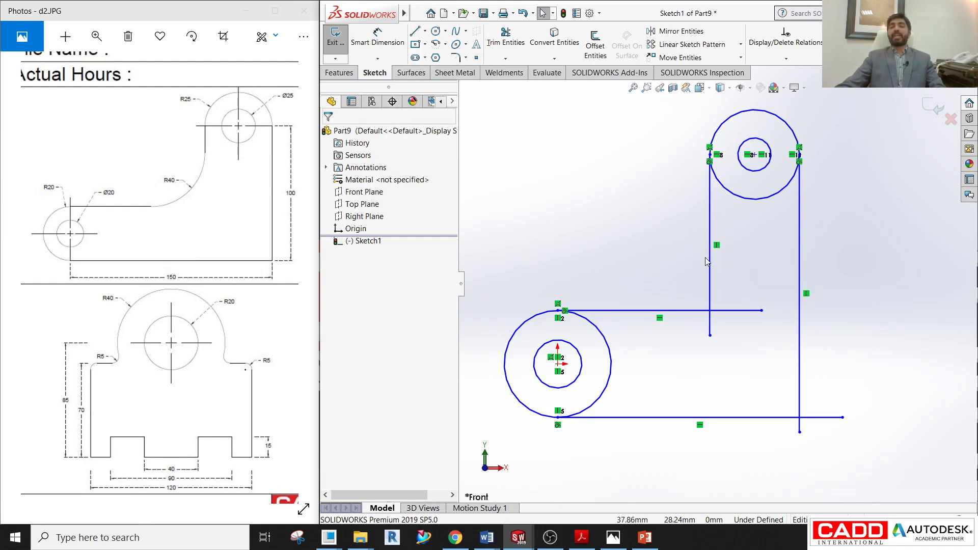
pyautogui.click(516, 45)
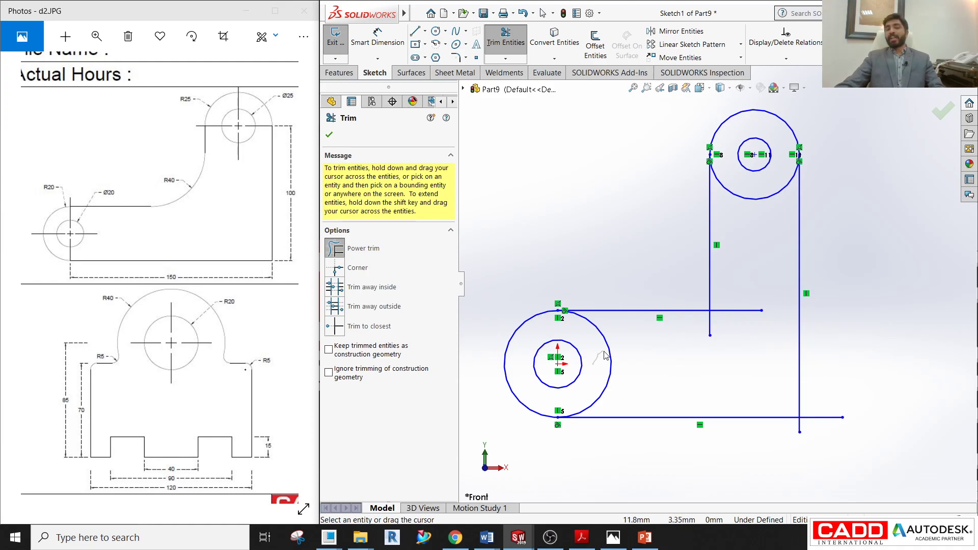
pyautogui.moveTo(606, 355); pyautogui.dragTo(616, 353)
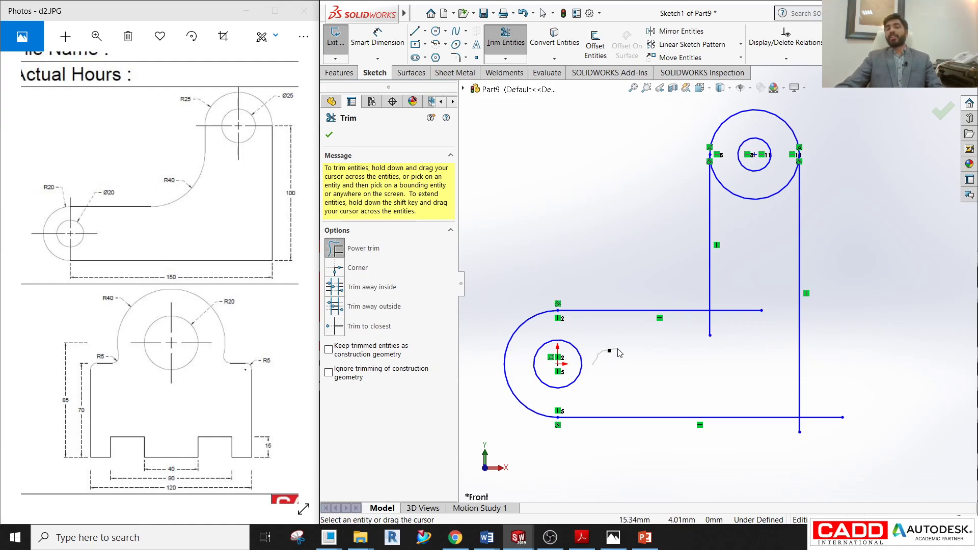
pyautogui.moveTo(702, 336)
pyautogui.mouseDown()
pyautogui.moveTo(732, 325)
pyautogui.moveTo(738, 224)
pyautogui.moveTo(754, 194)
pyautogui.mouseUp()
pyautogui.moveTo(850, 366)
pyautogui.mouseDown()
pyautogui.moveTo(821, 419)
pyautogui.moveTo(678, 460)
pyautogui.mouseUp()
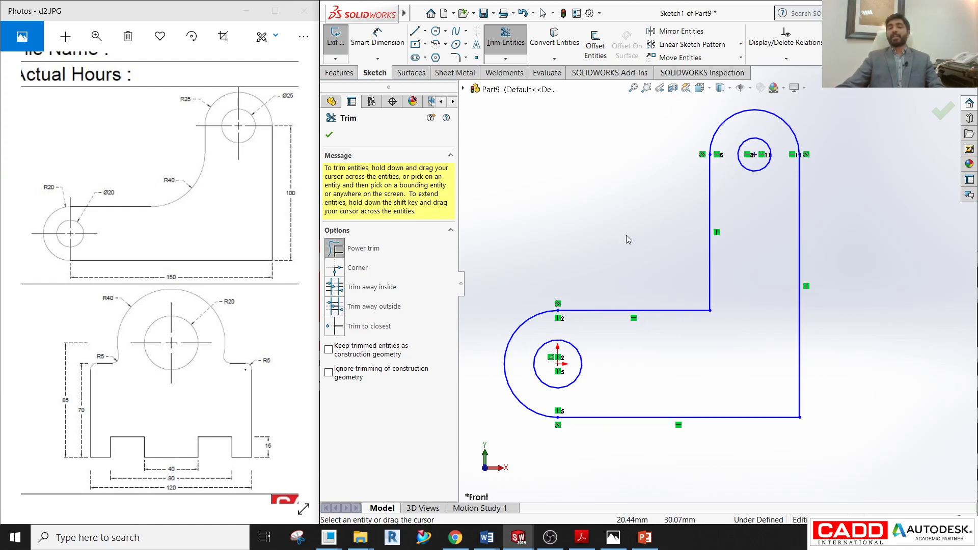
pyautogui.click(505, 38)
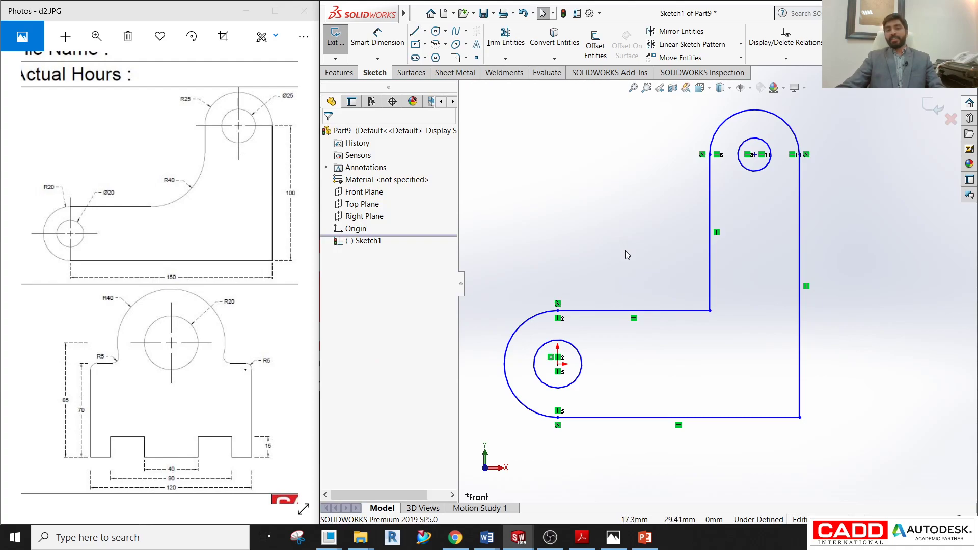
pyautogui.hotkey('ctrl', 'z')
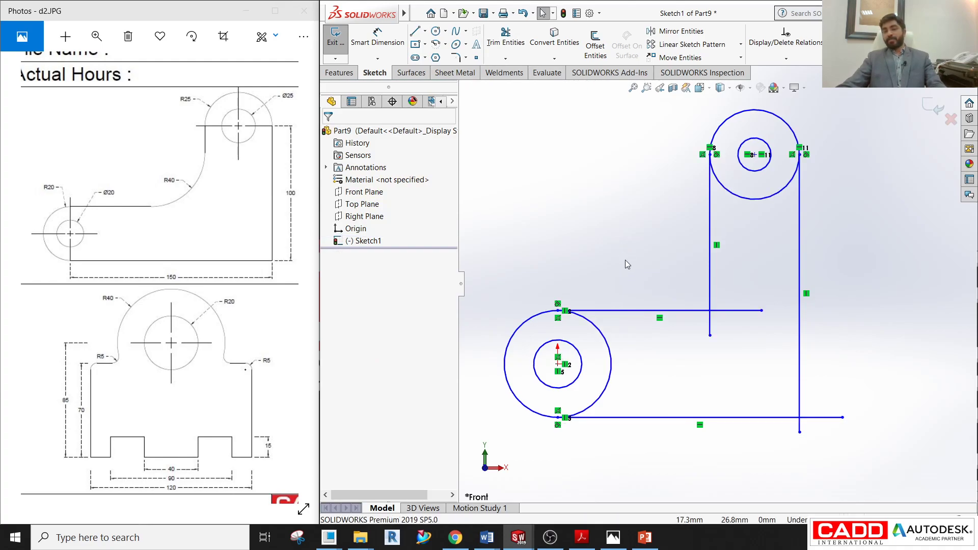
# - Power-trim the inner halves of both outer circles and the overhanging line ends to leave a closed L-shaped outline
pyautogui.click(518, 47)
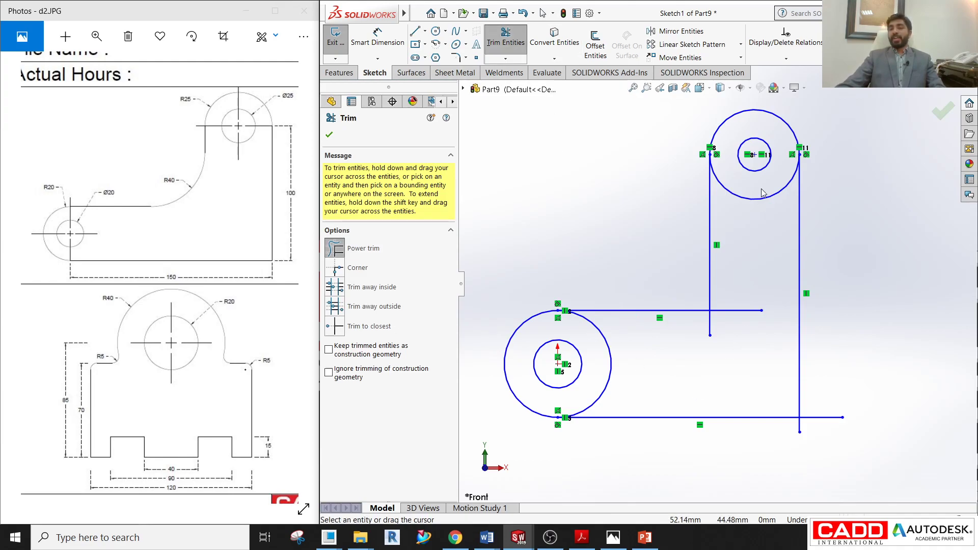
pyautogui.moveTo(762, 193); pyautogui.dragTo(758, 209)
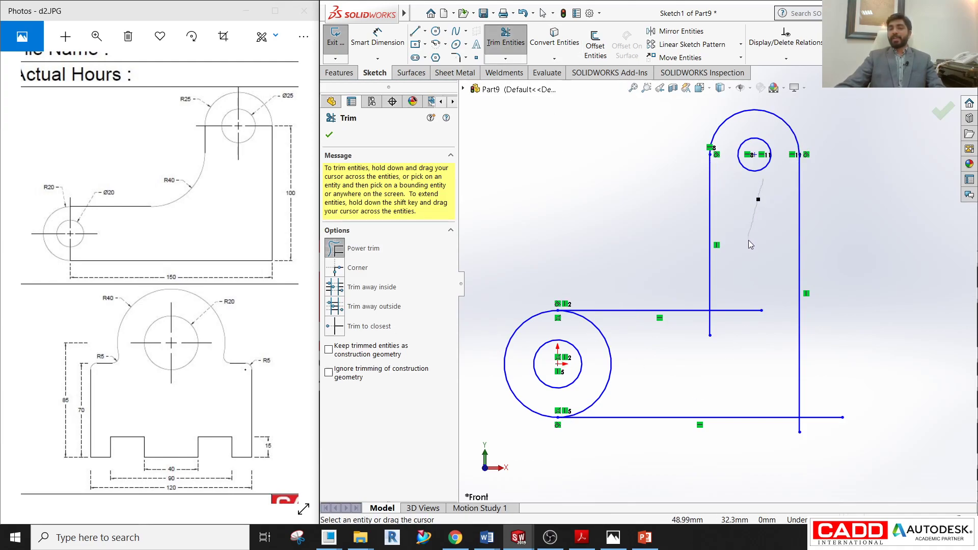
pyautogui.moveTo(712, 332); pyautogui.dragTo(664, 356)
pyautogui.moveTo(612, 371); pyautogui.dragTo(619, 374)
pyautogui.moveTo(851, 369); pyautogui.dragTo(796, 437)
pyautogui.moveTo(717, 442); pyautogui.dragTo(685, 448)
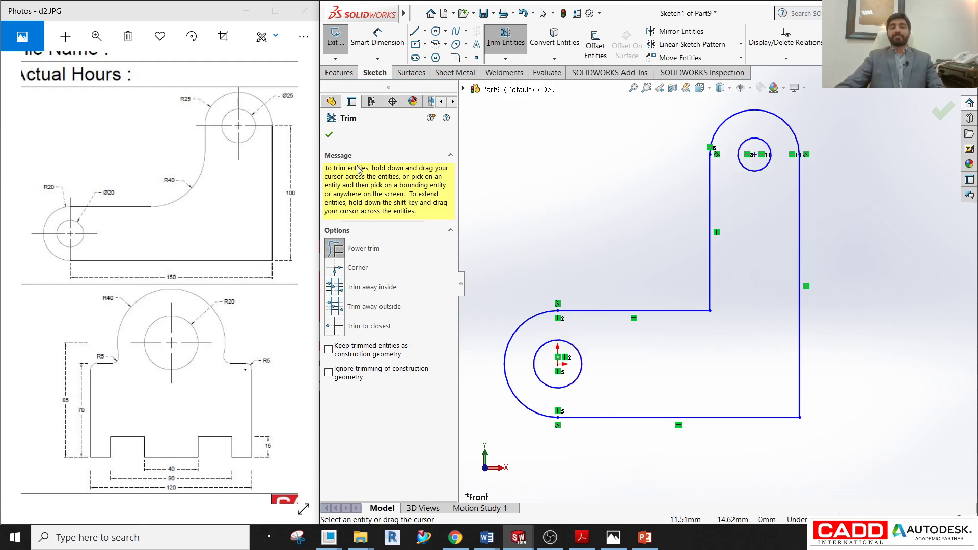
pyautogui.click(330, 135)
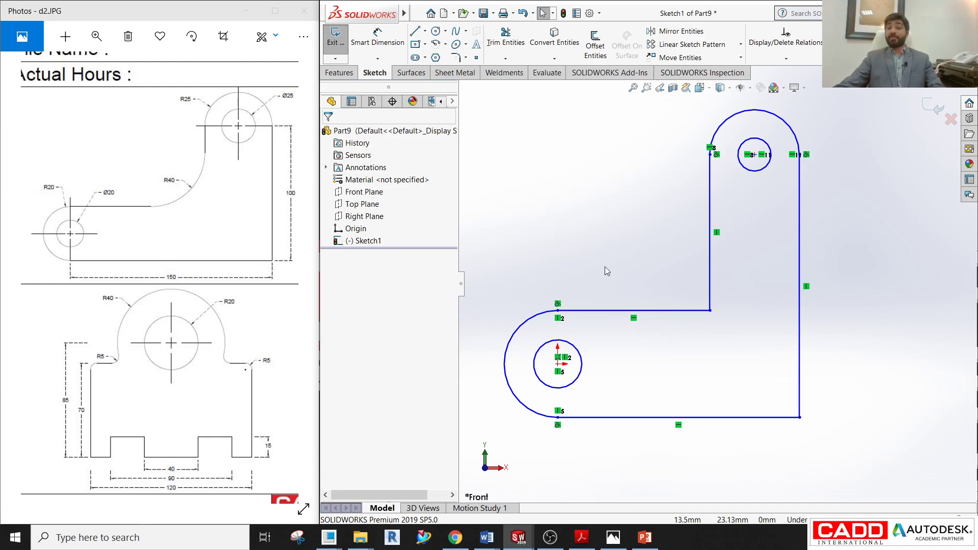
# - Dimension the outer arc around the origin with a radius of 20 mm
pyautogui.click(378, 37)
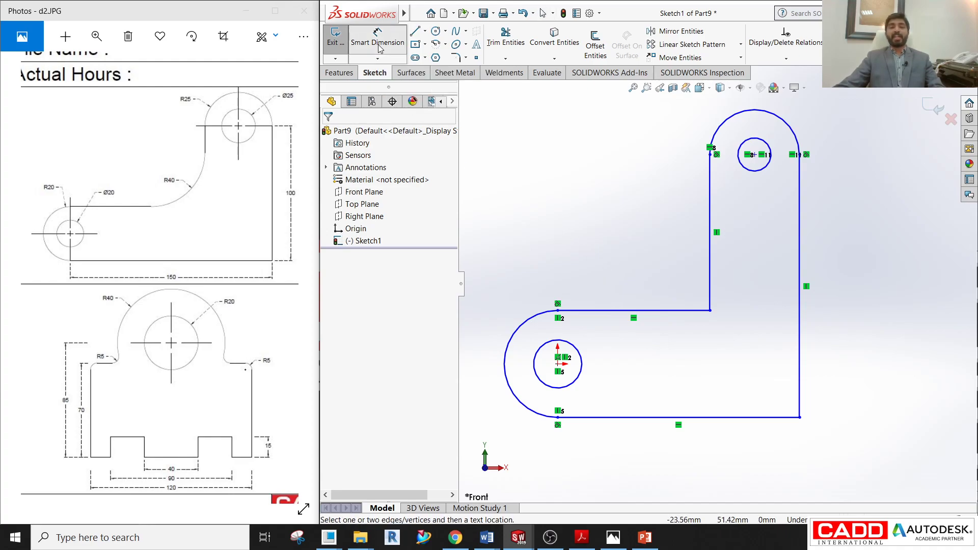
pyautogui.click(525, 327)
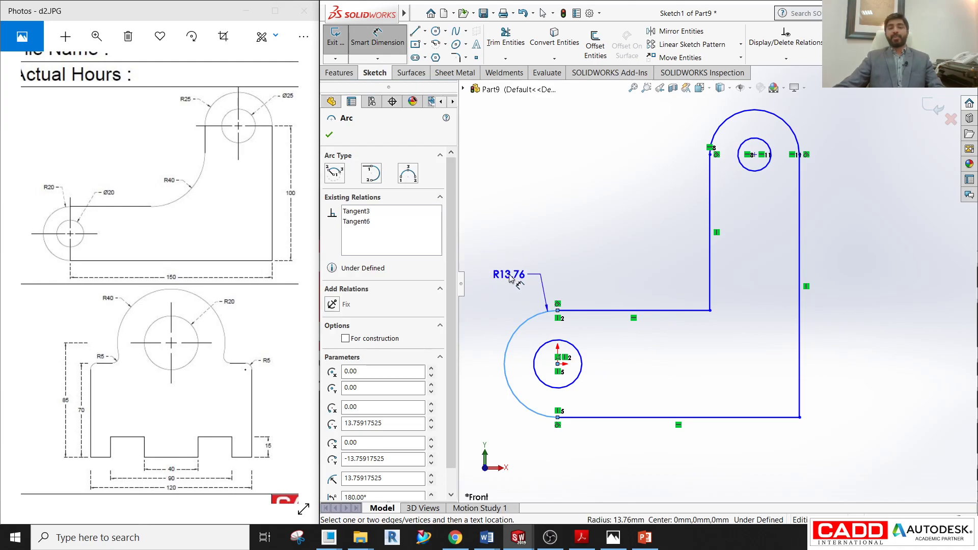
pyautogui.scroll(-2, 507, 275)
pyautogui.click(492, 265)
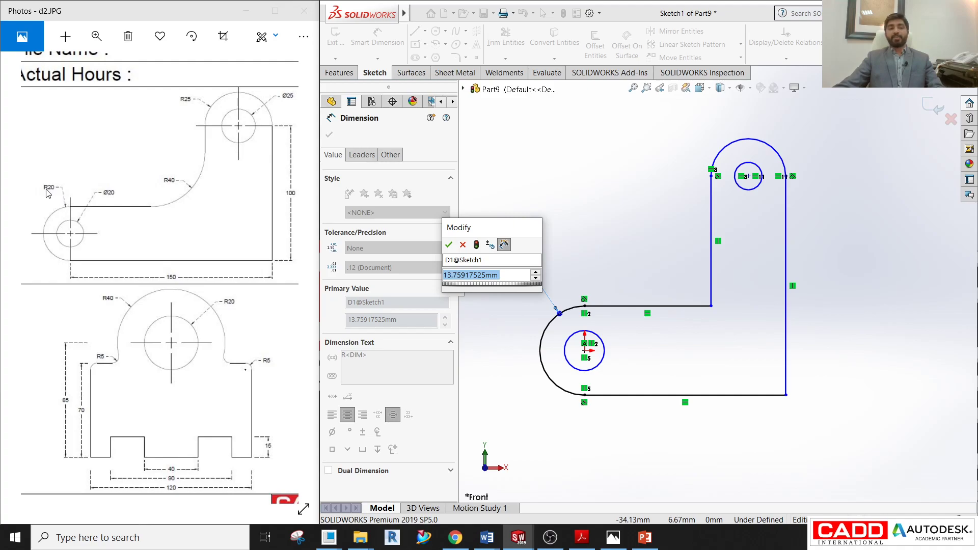
pyautogui.write('20')
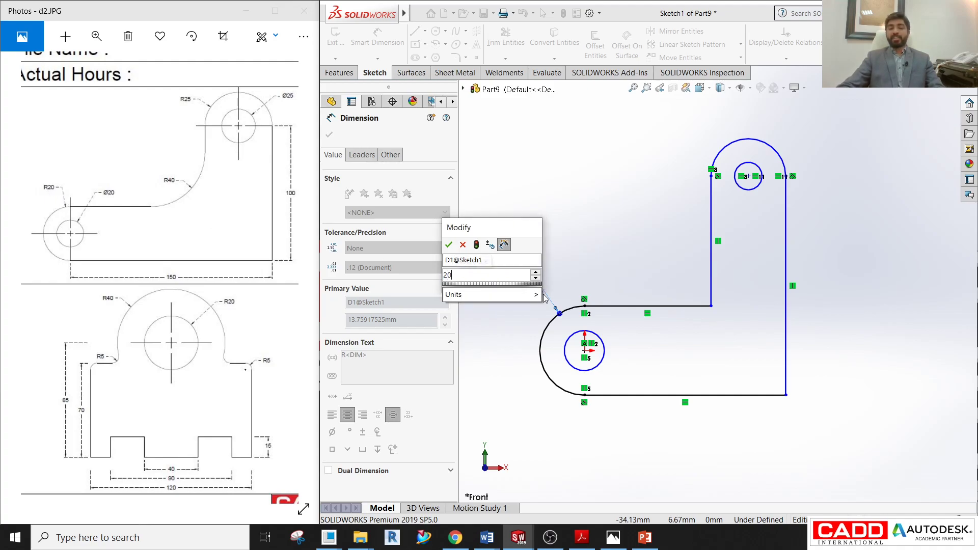
pyautogui.press('Return')
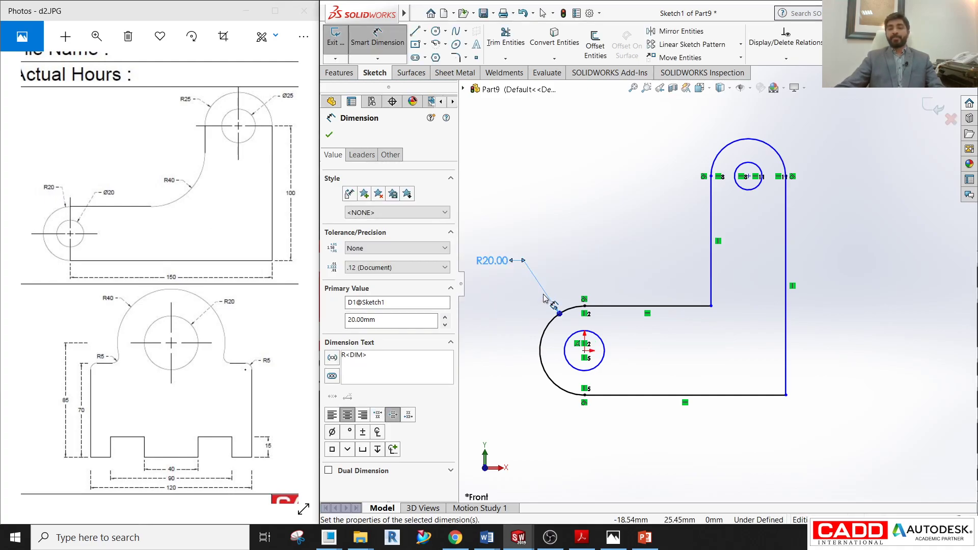
# - Dimension the inner circle around the origin with a diameter of 20 mm
pyautogui.click(569, 366)
pyautogui.click(501, 413)
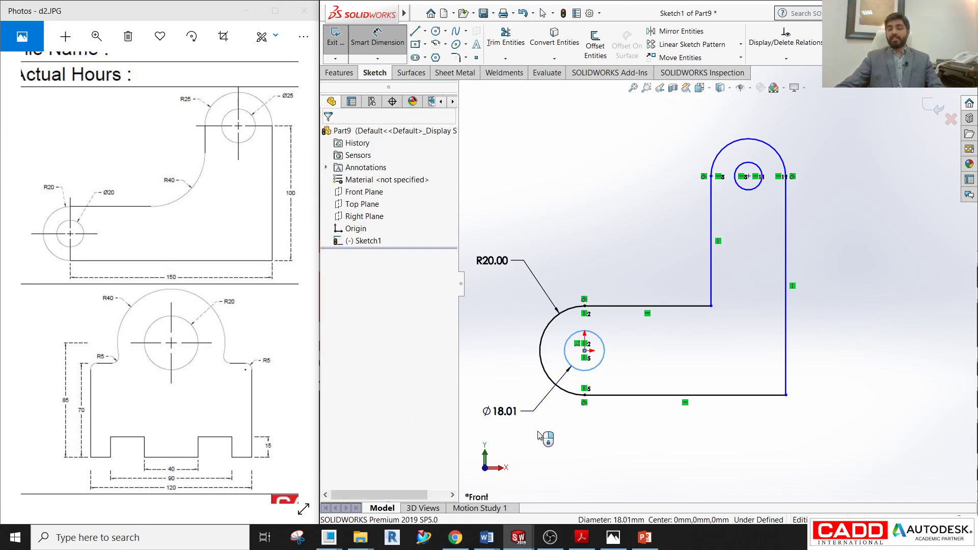
pyautogui.write('20')
pyautogui.press('Return')
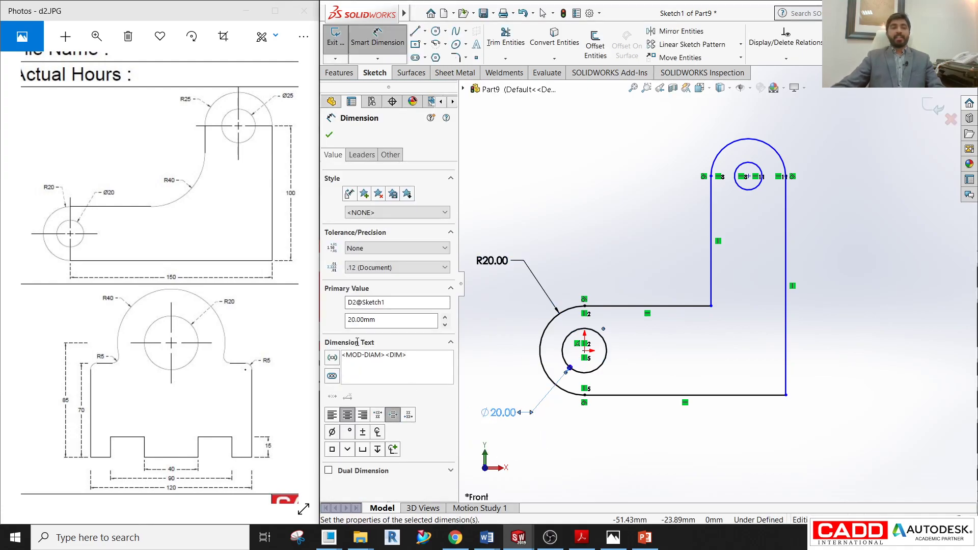
# - Dimension the upper outer arc with a radius of 25 mm and the hole inside it with a diameter of 25 mm
pyautogui.click(774, 146)
pyautogui.click(832, 133)
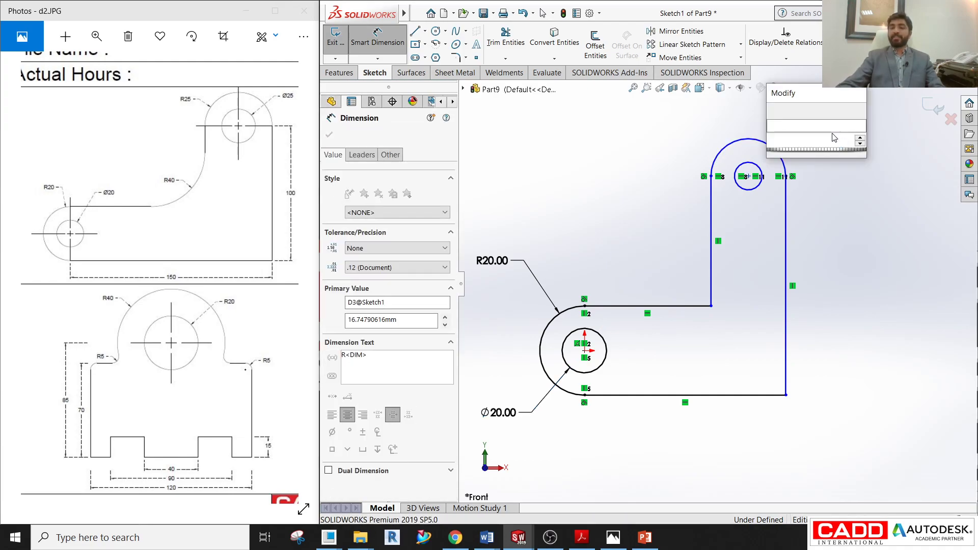
pyautogui.write('25')
pyautogui.press('Return')
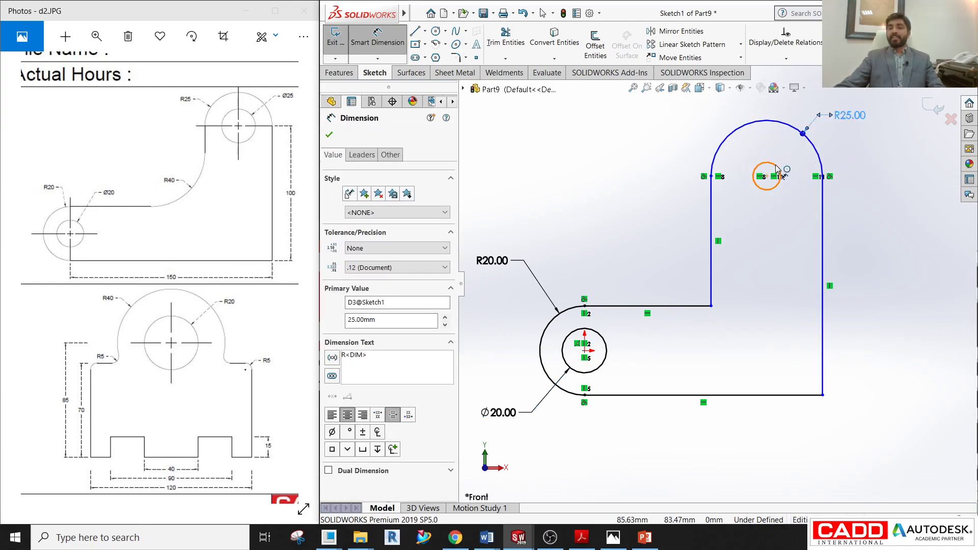
pyautogui.click(779, 167)
pyautogui.click(840, 162)
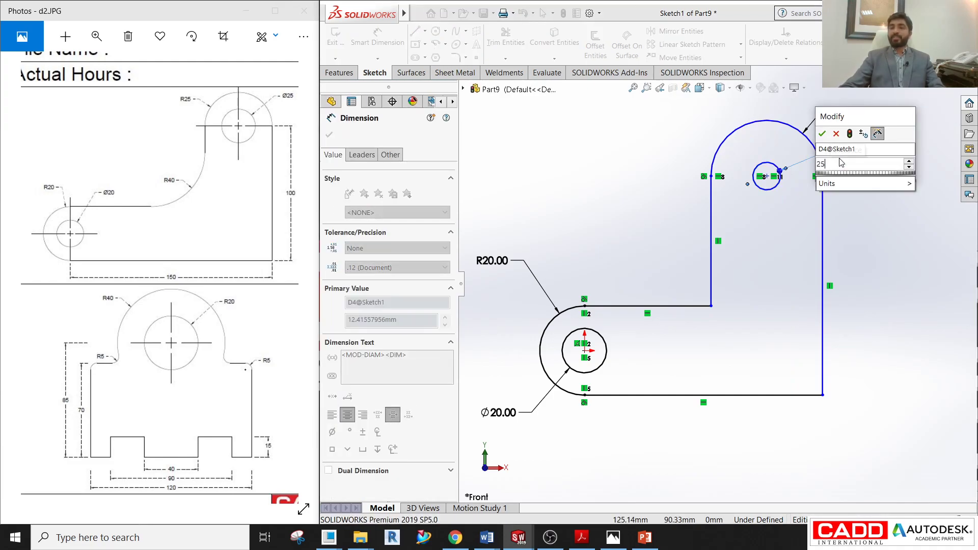
pyautogui.write('25')
pyautogui.press('Return')
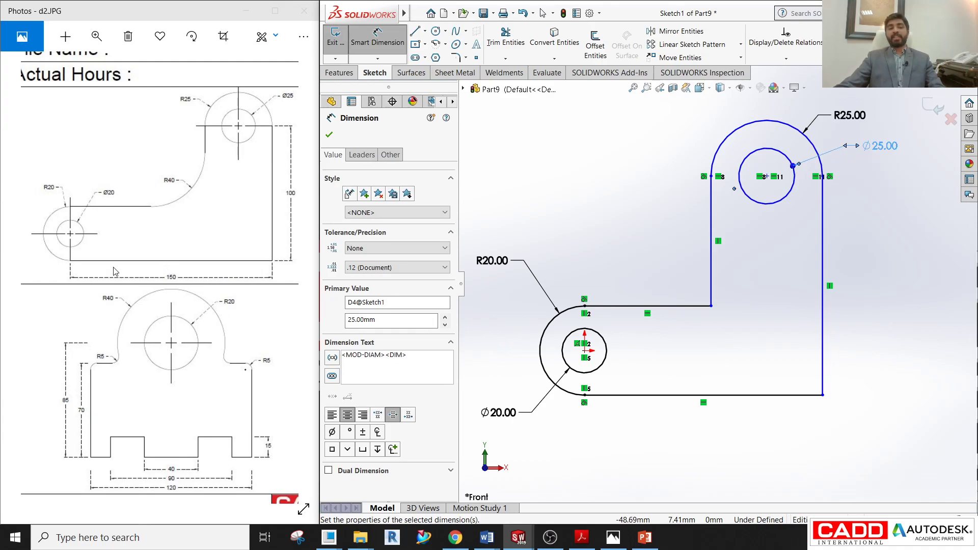
# - Dimension the length of the profile's bottom horizontal line as 150 mm, placing the dimension below it
pyautogui.click(727, 395)
pyautogui.click(698, 430)
pyautogui.write('150')
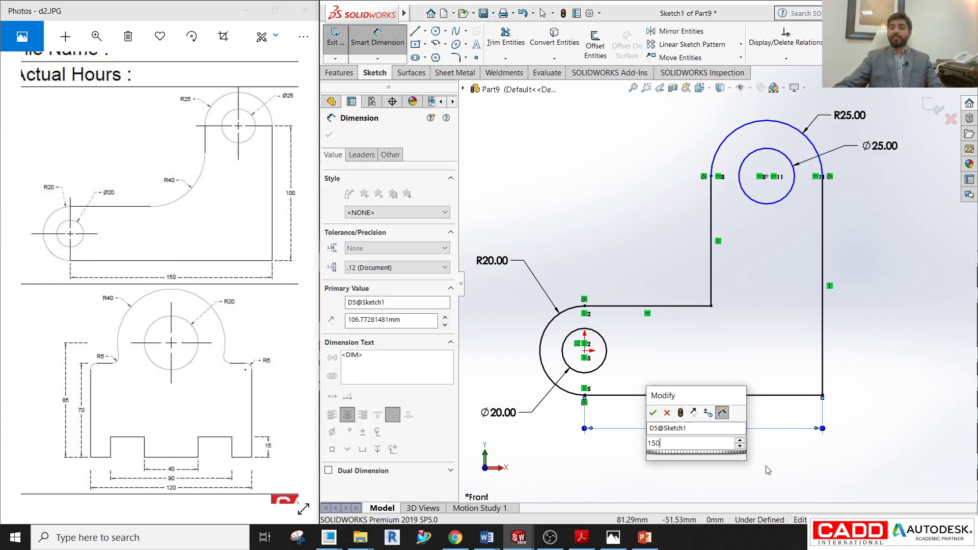
pyautogui.press('Return')
# - Dimension the height of the profile's outer vertical line as 100 mm, placing the dimension outside the profile
pyautogui.press('f')
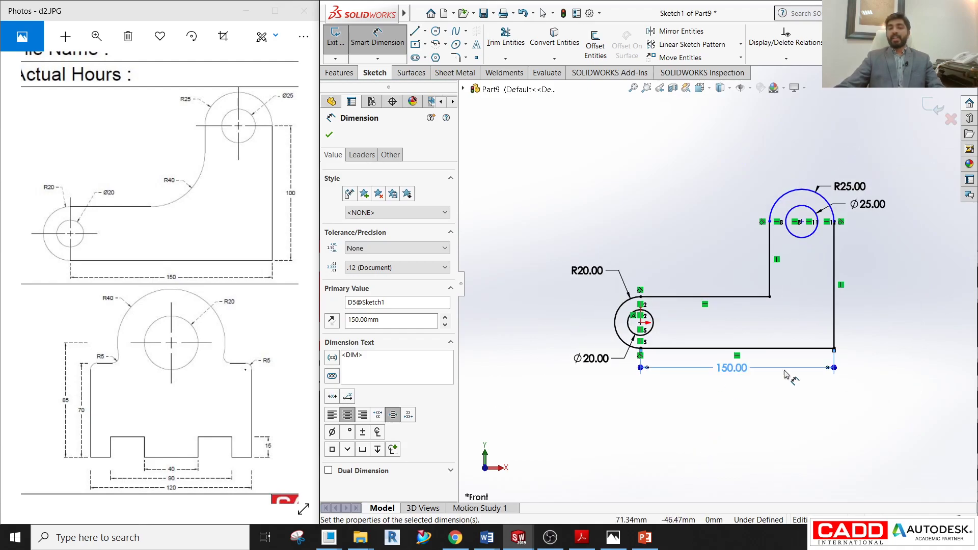
pyautogui.scroll(-1, 873, 306)
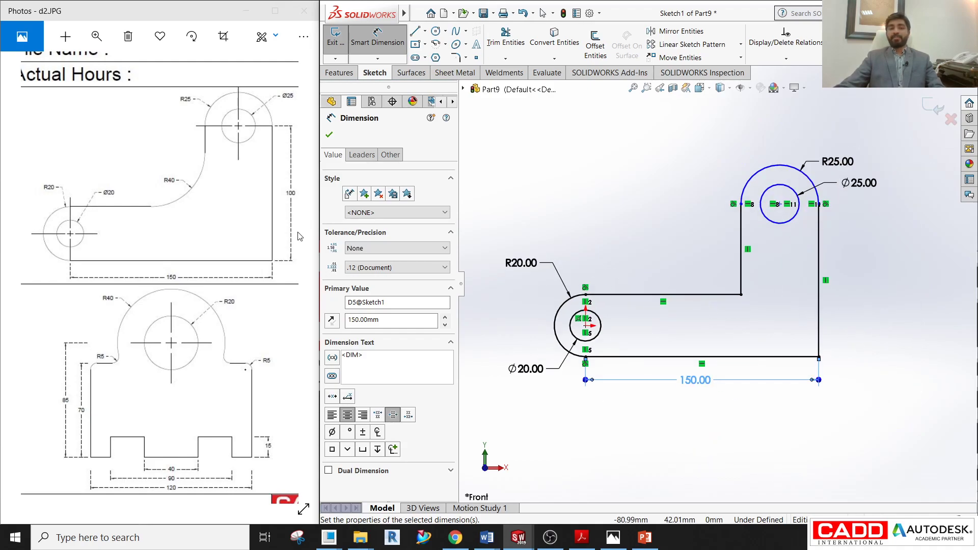
pyautogui.click(819, 275)
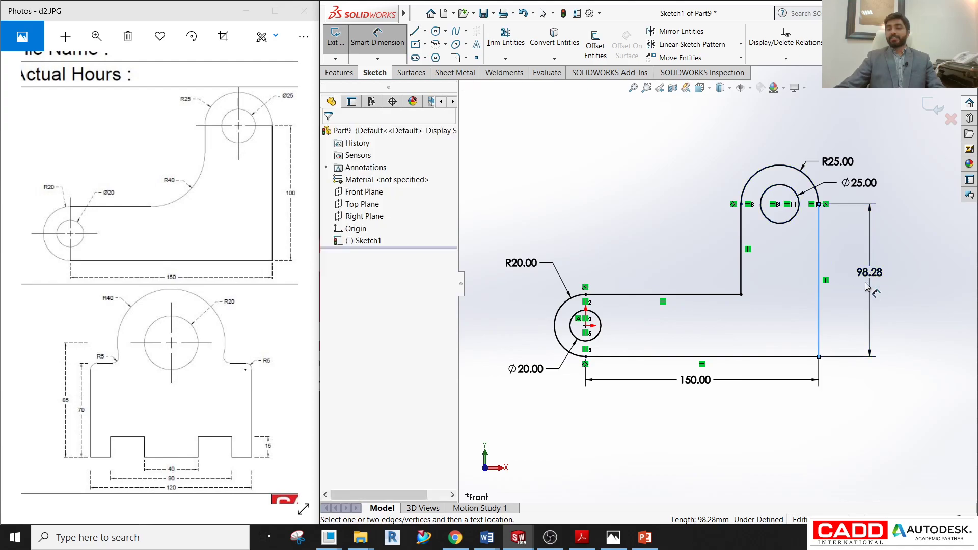
pyautogui.click(861, 285)
pyautogui.press('Return')
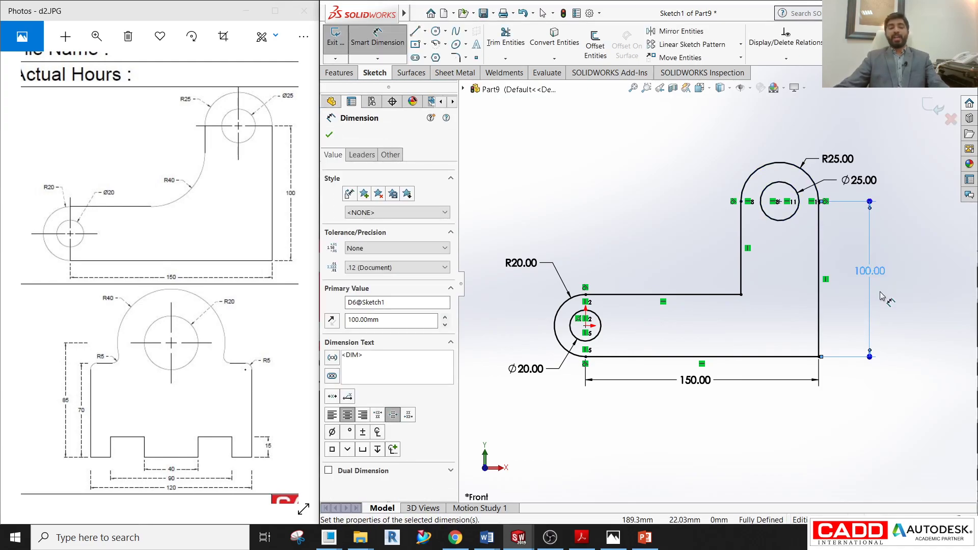
pyautogui.press('Escape')
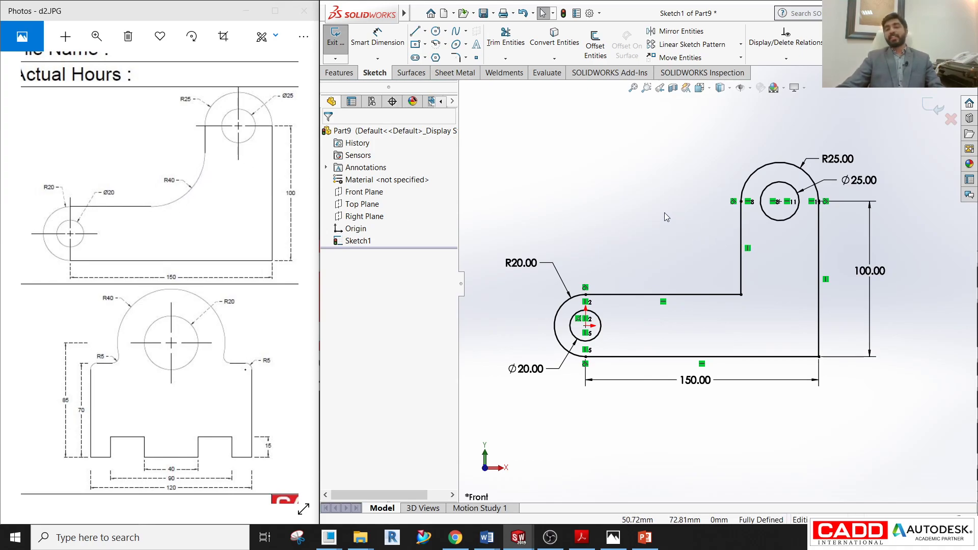
# - Draw a circle about 66 mm in diameter in the open area above the profile's upper horizontal line
pyautogui.click(436, 31)
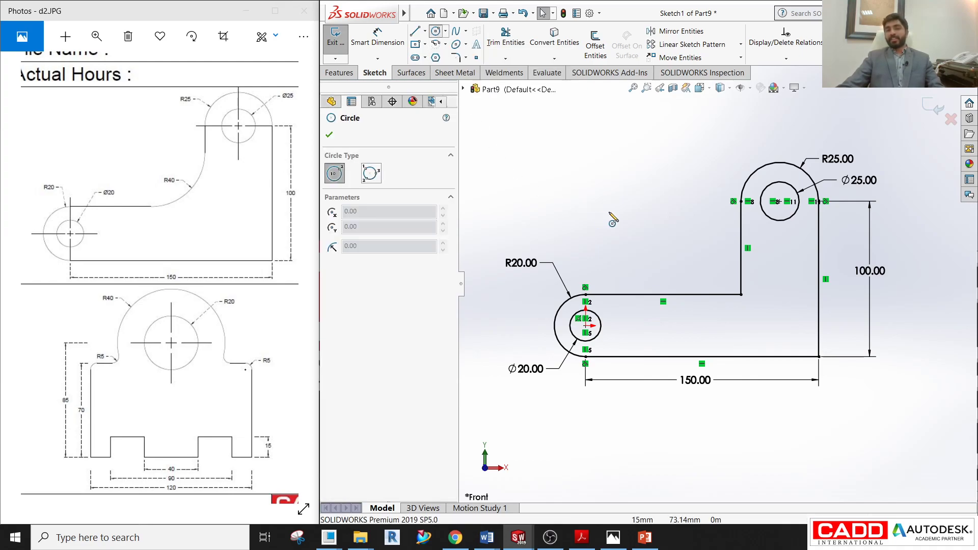
pyautogui.click(658, 245)
pyautogui.press('Escape')
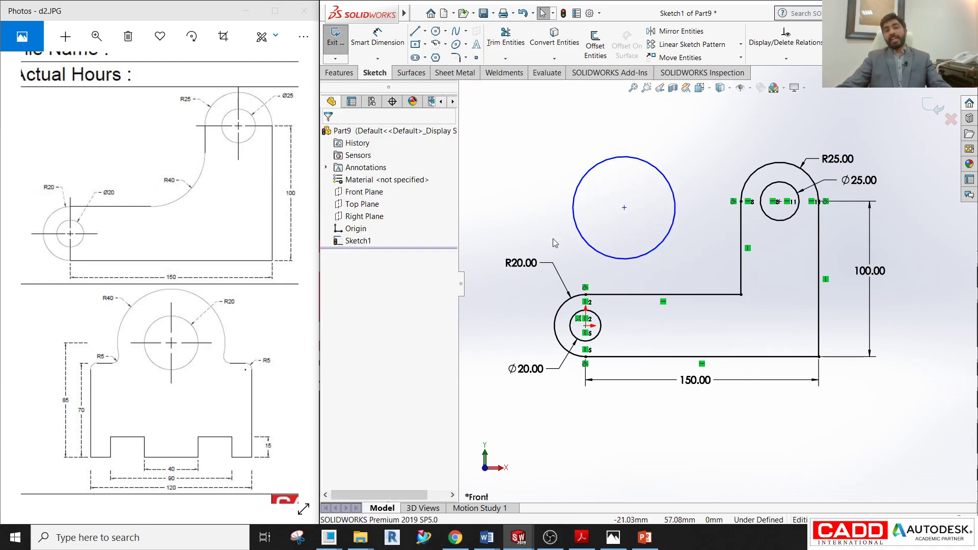
# - Dimension the new circle's diameter as 40*2, giving 80 mm
pyautogui.click(378, 45)
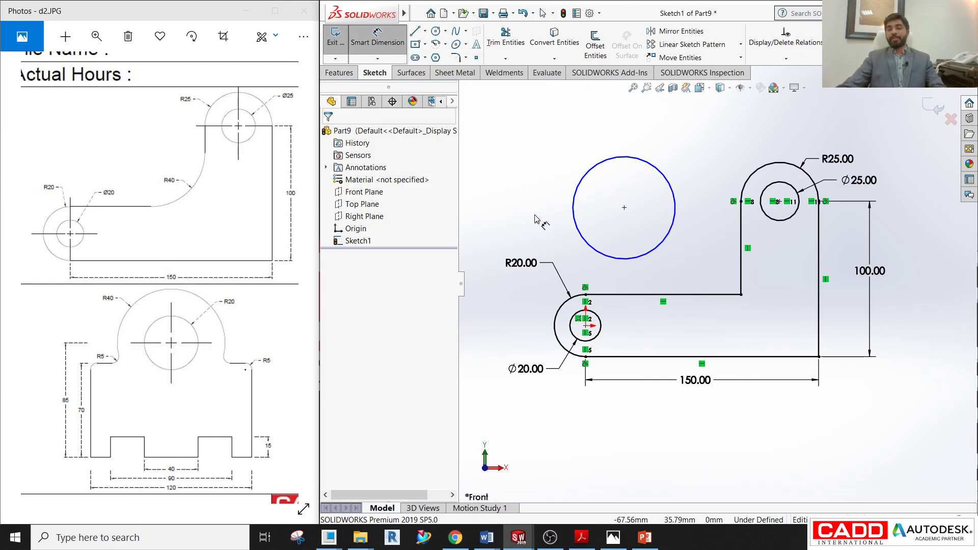
pyautogui.click(645, 161)
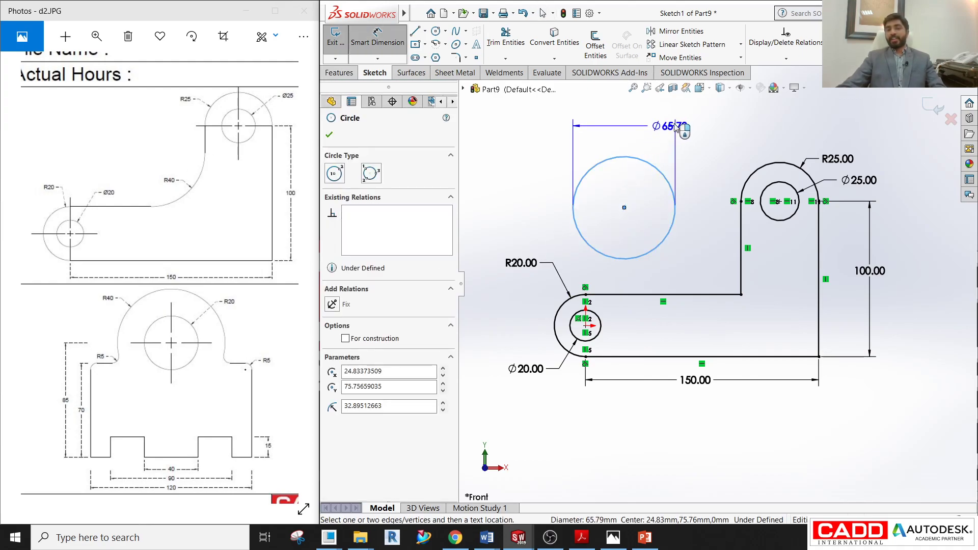
pyautogui.click(686, 130)
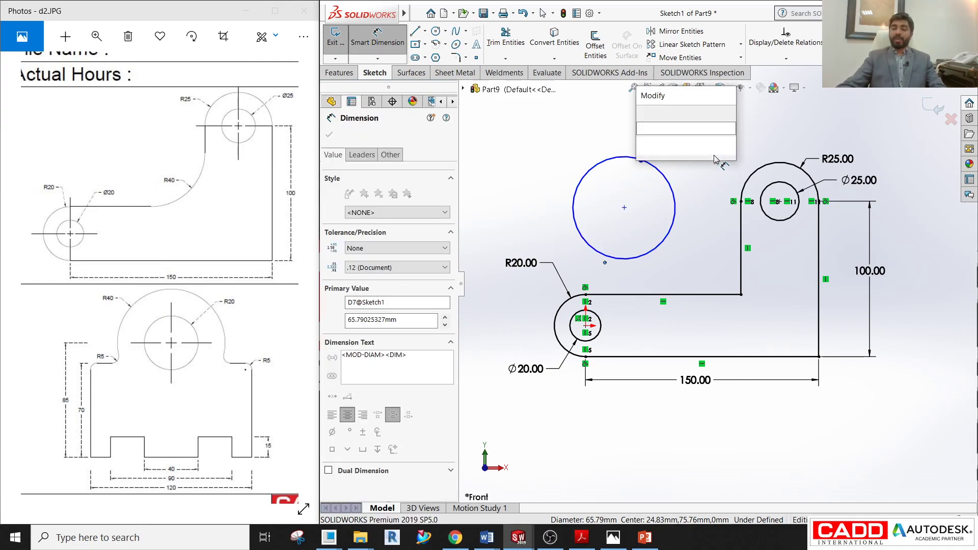
pyautogui.write('40*2')
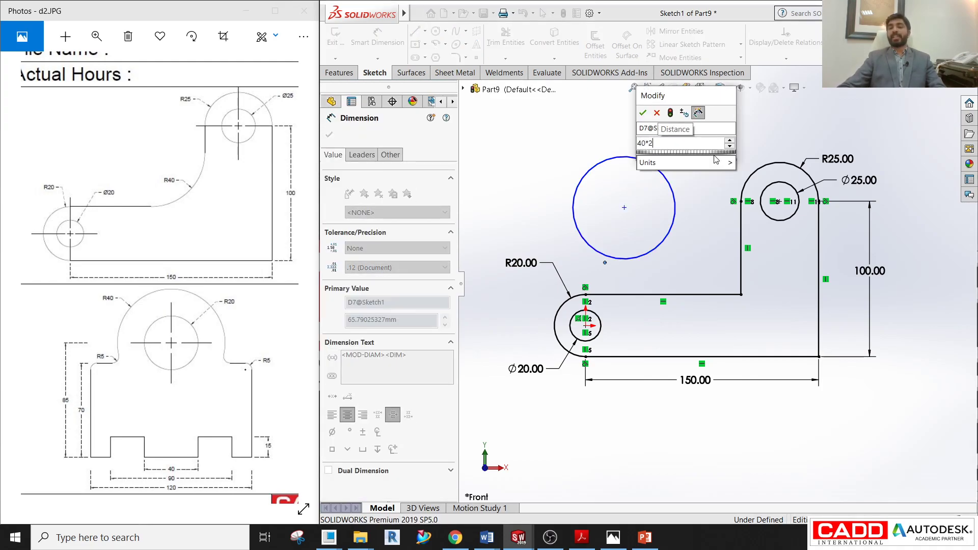
pyautogui.press('Return')
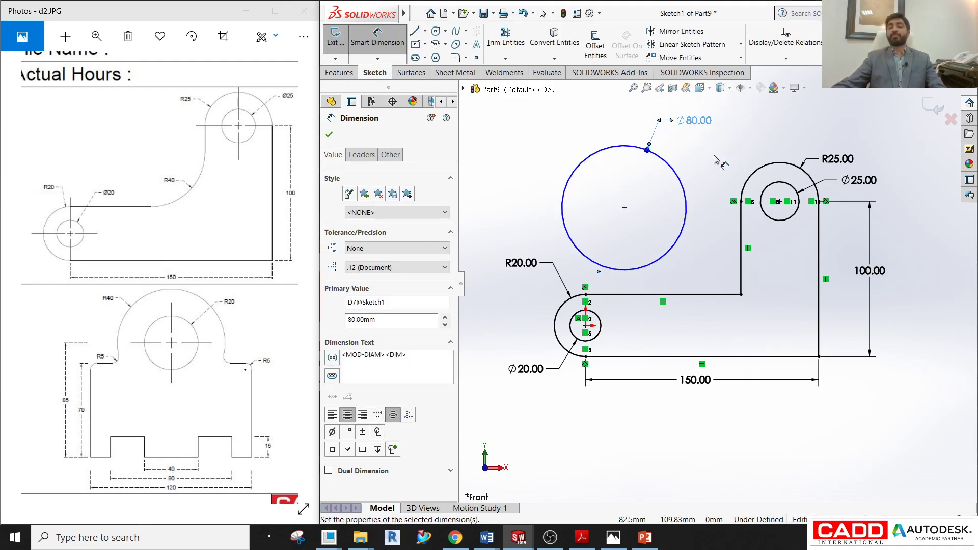
pyautogui.press('Escape')
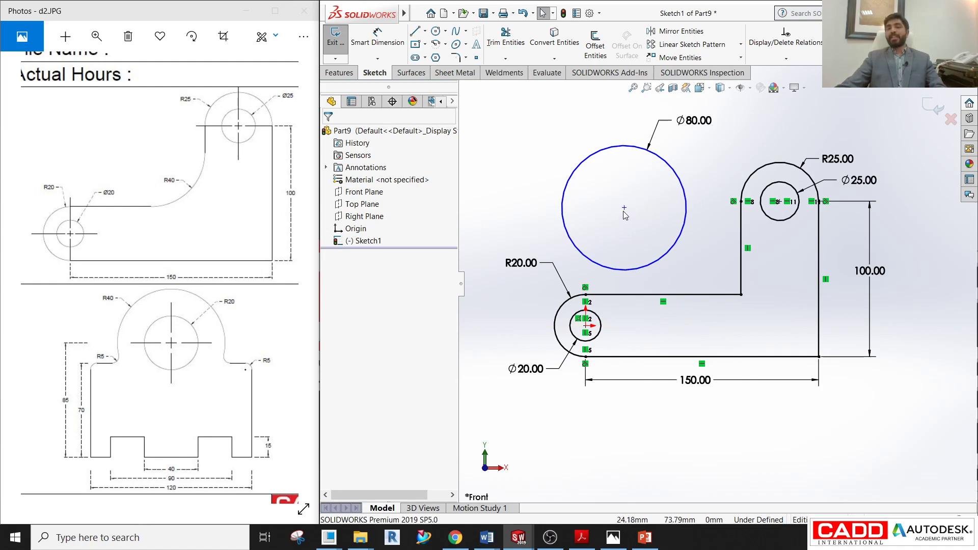
# - Move the 80 mm circle nearer to the L's inner corner and make it tangent to the profile's upper horizontal line
pyautogui.moveTo(624, 208); pyautogui.dragTo(659, 209)
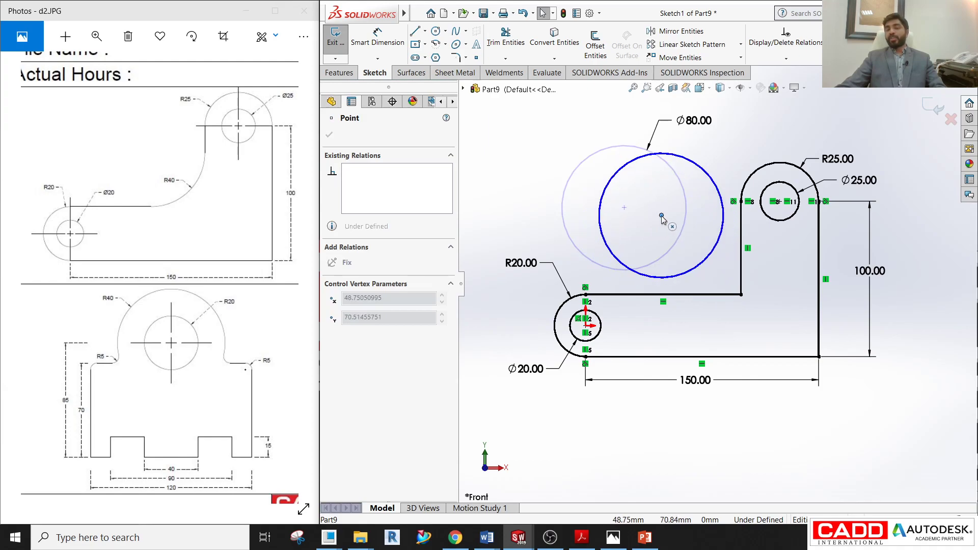
pyautogui.click(614, 111)
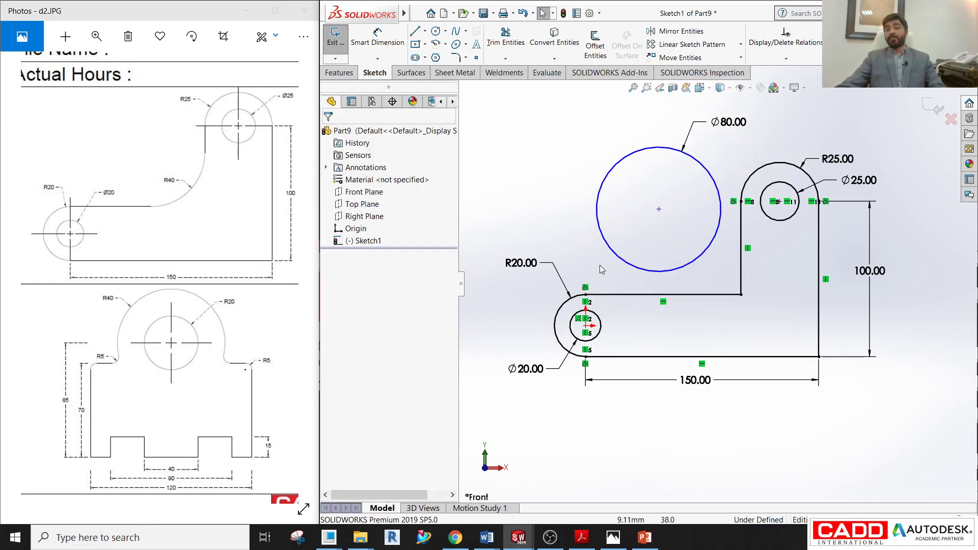
pyautogui.click(692, 261)
pyautogui.click(681, 299)
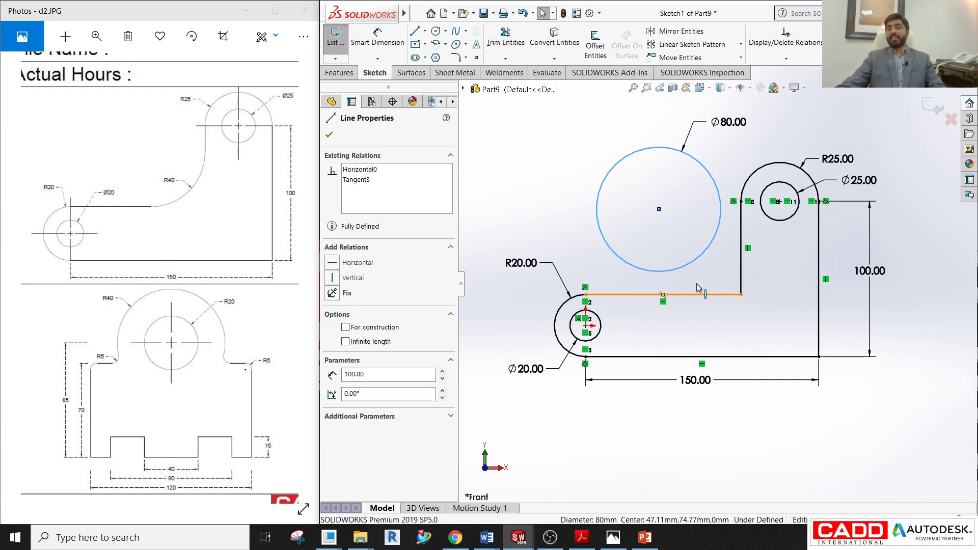
pyautogui.keyDown('ctrl'); pyautogui.click(561, 308); pyautogui.keyUp('ctrl')
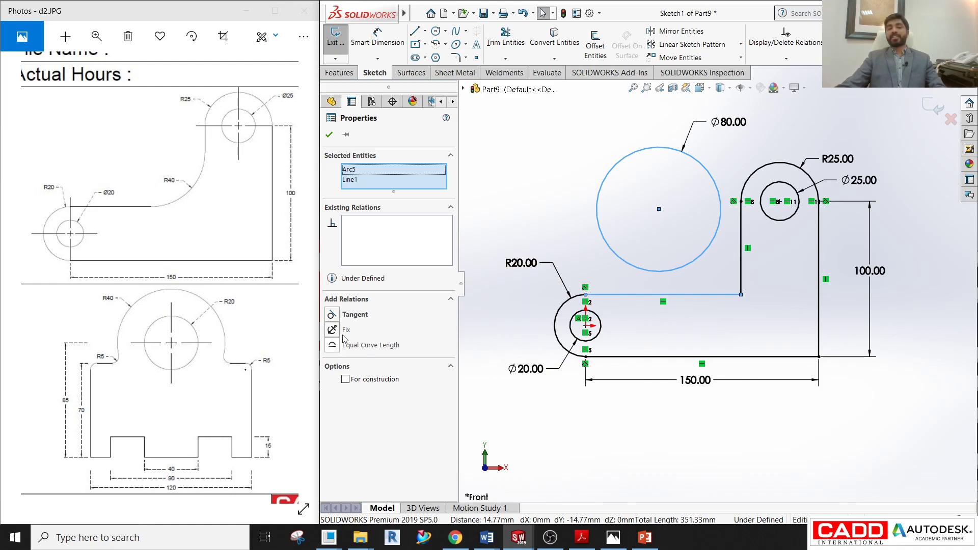
pyautogui.click(332, 315)
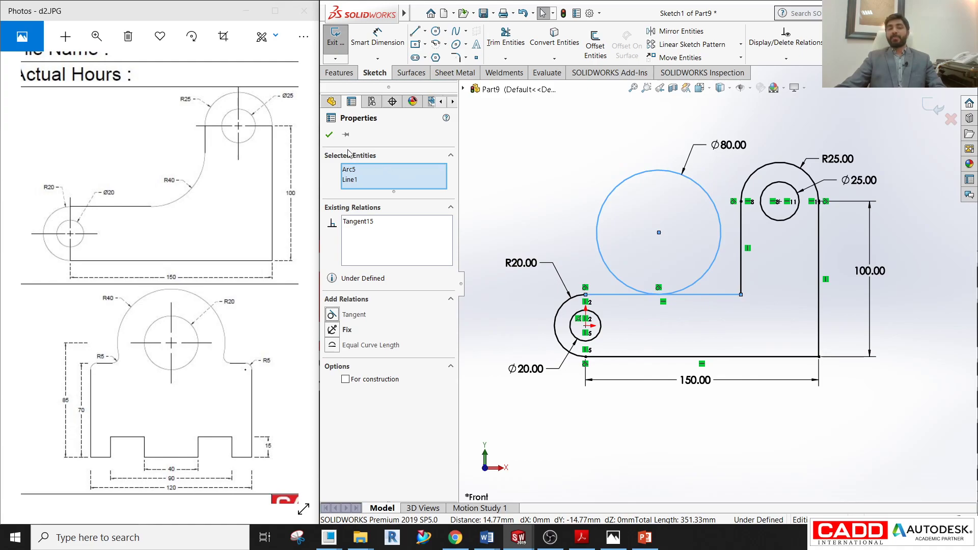
pyautogui.click(330, 135)
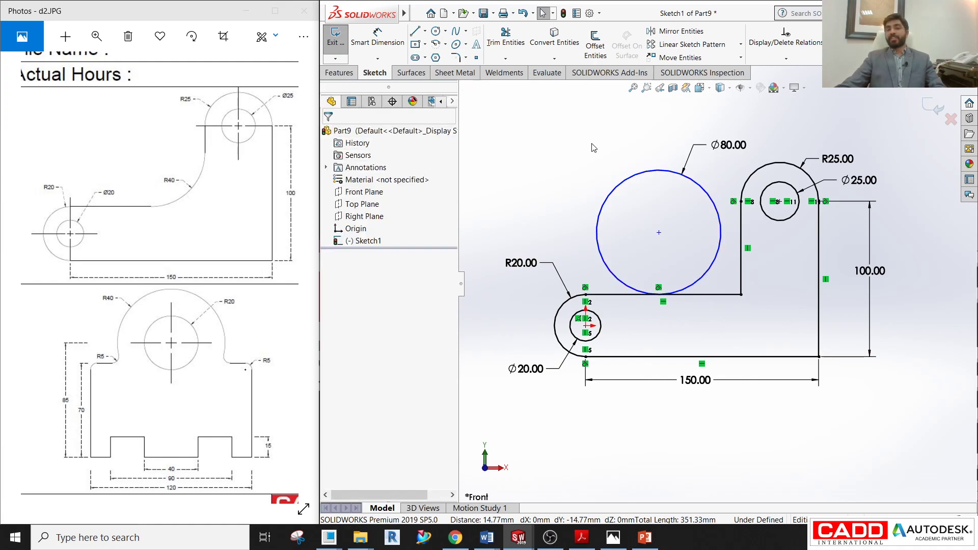
# - Add a tangent relation between the 80 mm circle and the profile's inner vertical line
pyautogui.click(714, 261)
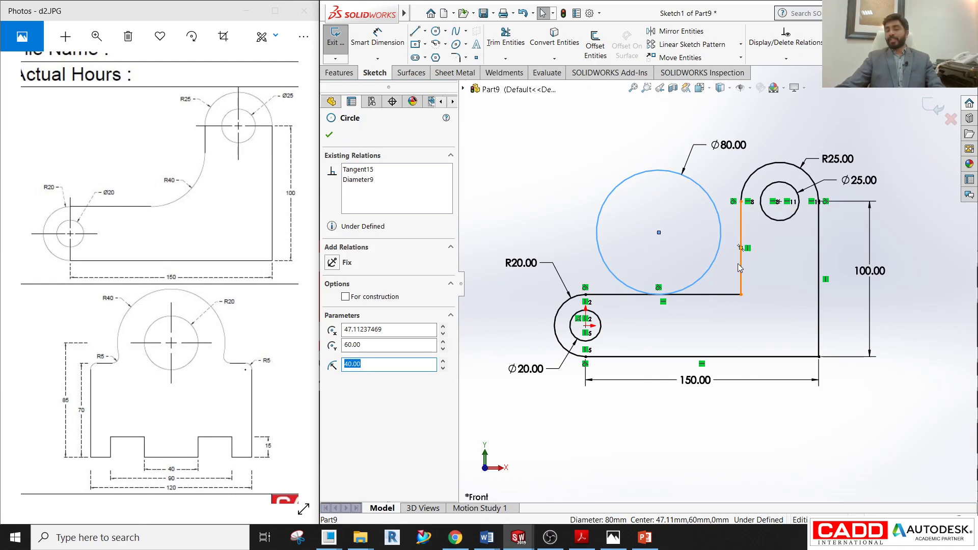
pyautogui.keyDown('ctrl'); pyautogui.click(742, 269); pyautogui.keyUp('ctrl')
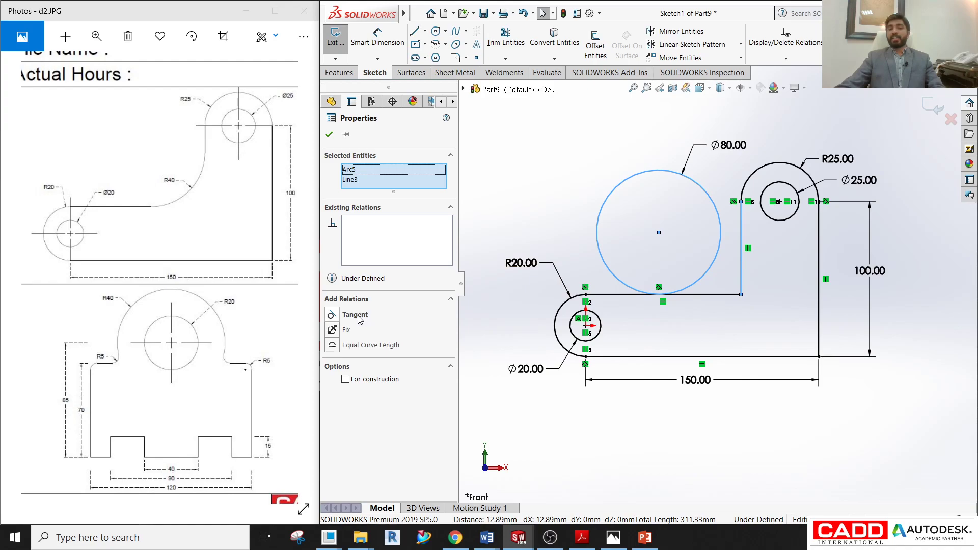
pyautogui.click(331, 315)
pyautogui.click(329, 136)
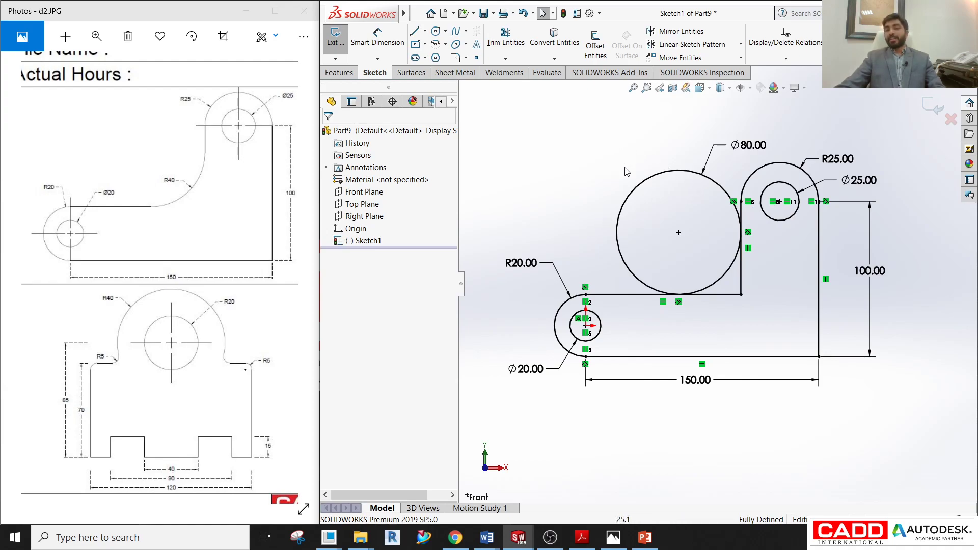
# - Power-trim the outer part of the 80 mm circle and the lines of the square inner corner, leaving only the concave corner arc
pyautogui.click(507, 50)
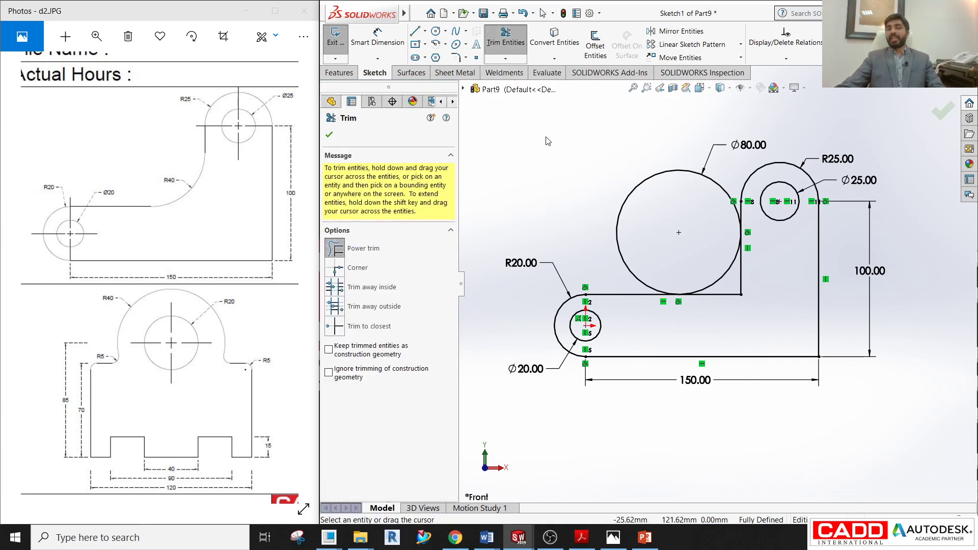
pyautogui.moveTo(544, 141); pyautogui.dragTo(672, 222)
pyautogui.moveTo(710, 319)
pyautogui.mouseDown()
pyautogui.moveTo(744, 276)
pyautogui.moveTo(611, 273)
pyautogui.mouseUp()
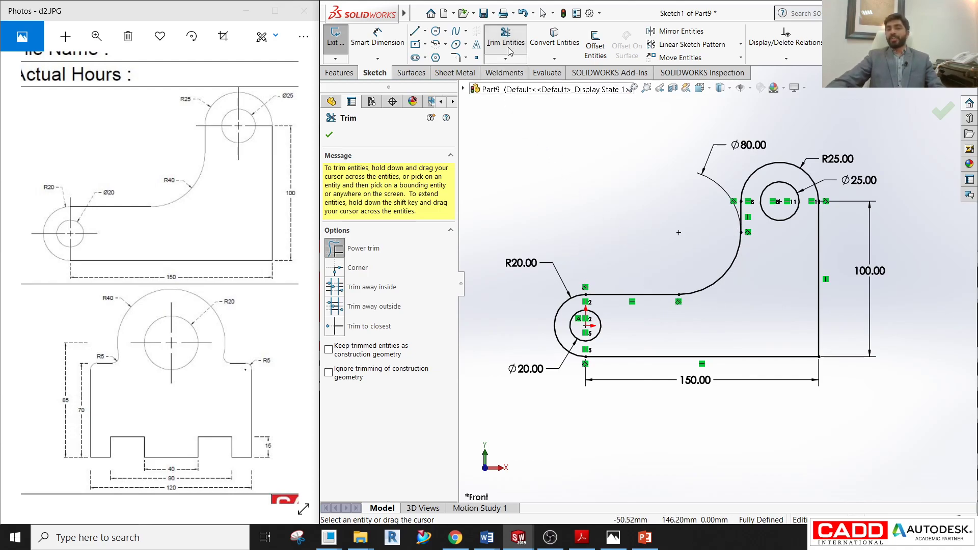
pyautogui.click(329, 134)
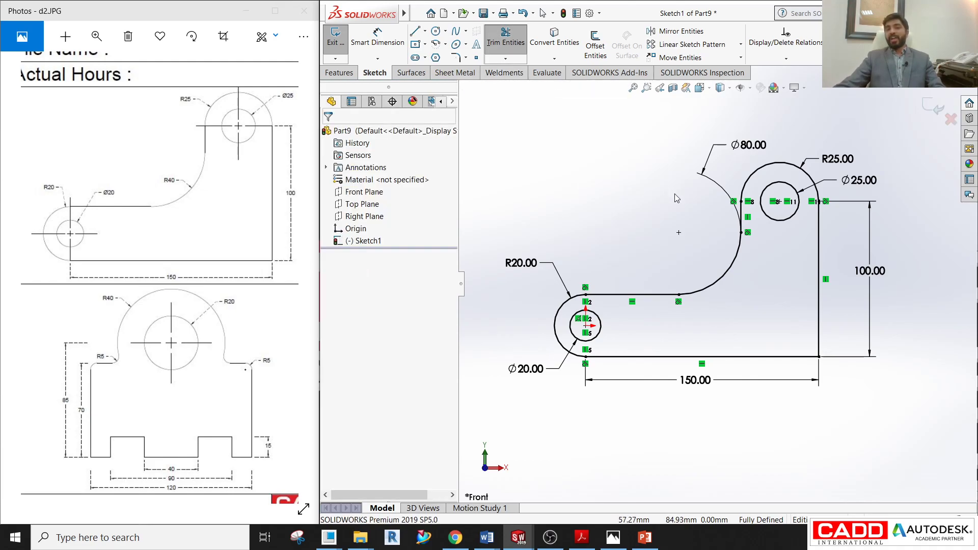
pyautogui.scroll(2, 716, 284)
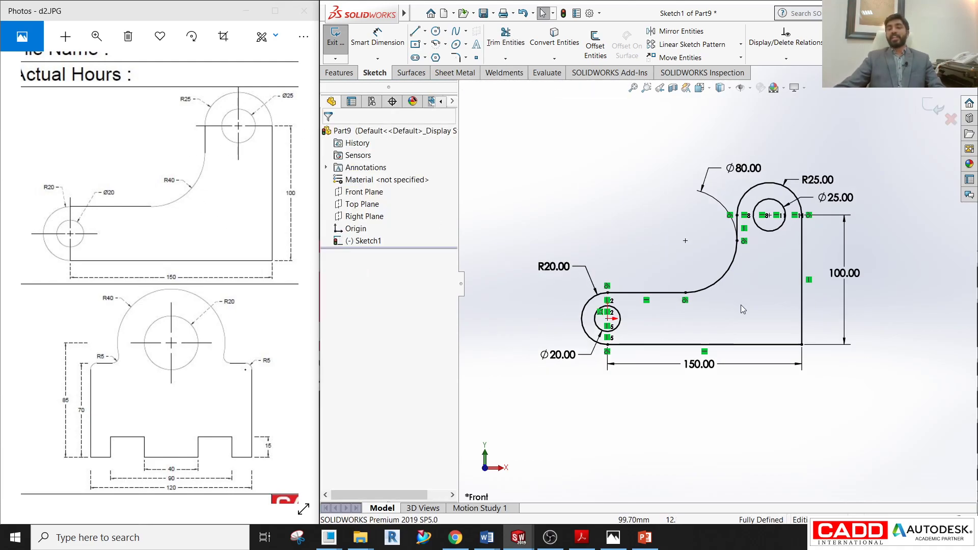
pyautogui.scroll(-1, 769, 303)
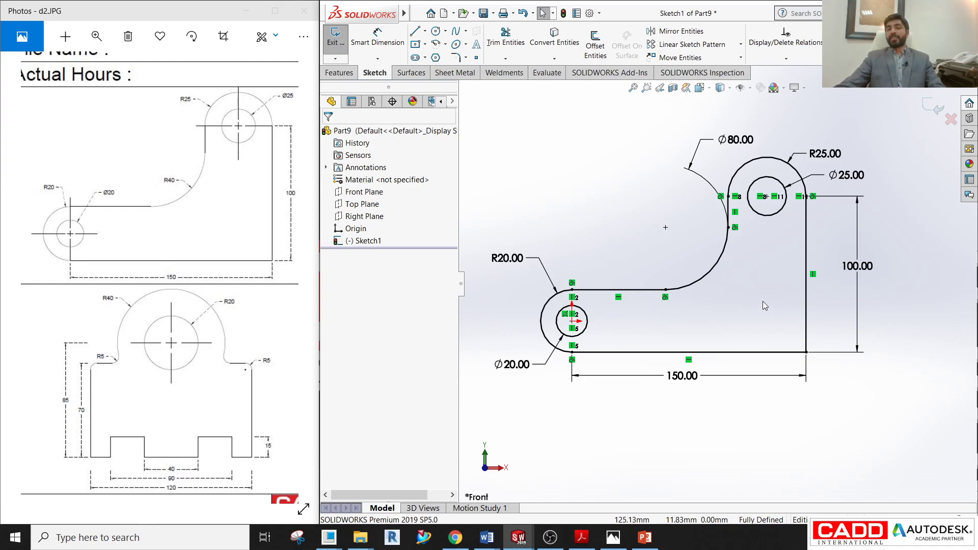
pyautogui.scroll(-1, 738, 235)
pyautogui.scroll(-3, 737, 233)
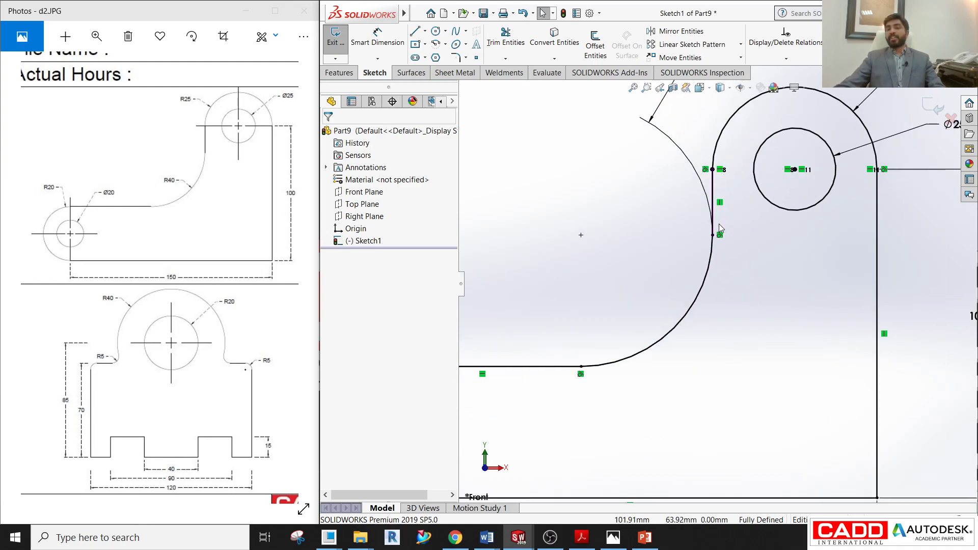
pyautogui.scroll(2, 725, 284)
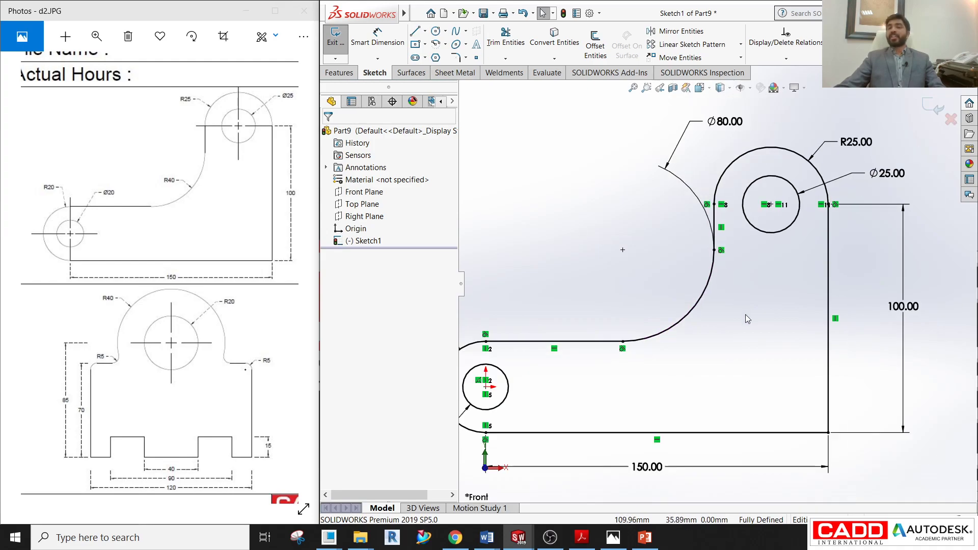
pyautogui.scroll(-2, 732, 261)
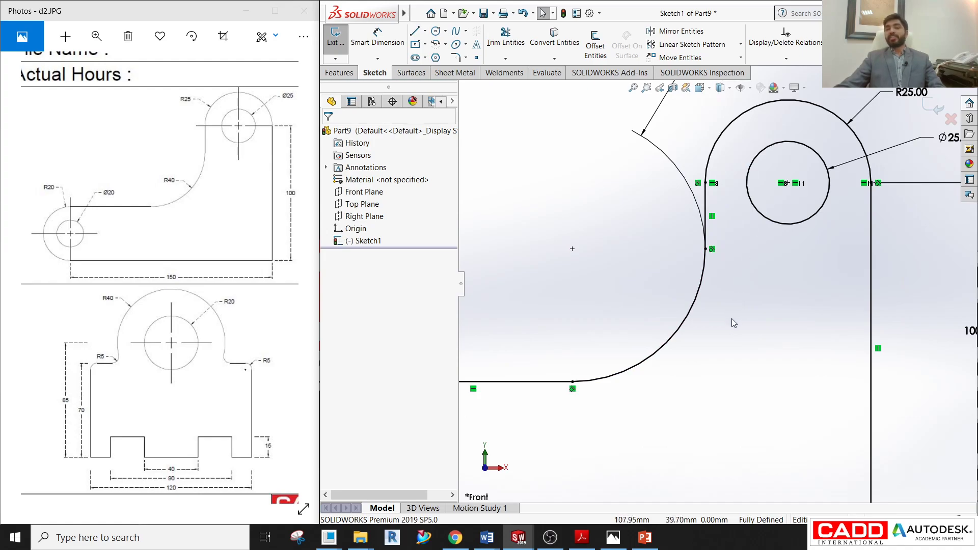
pyautogui.scroll(-2, 731, 338)
pyautogui.scroll(5, 729, 337)
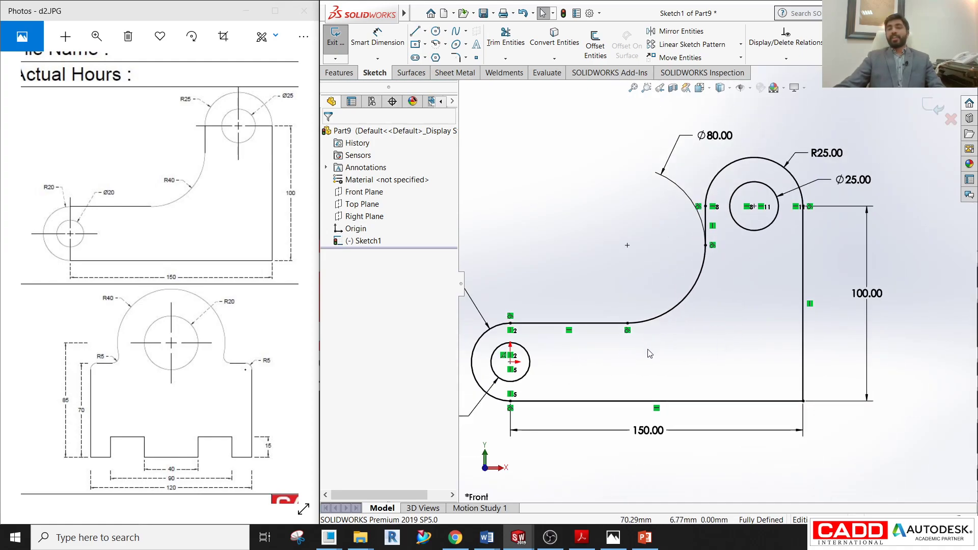
# - Fit the whole bracket sketch in view and hide its sketch dimensions and sketch relations
pyautogui.press('f')
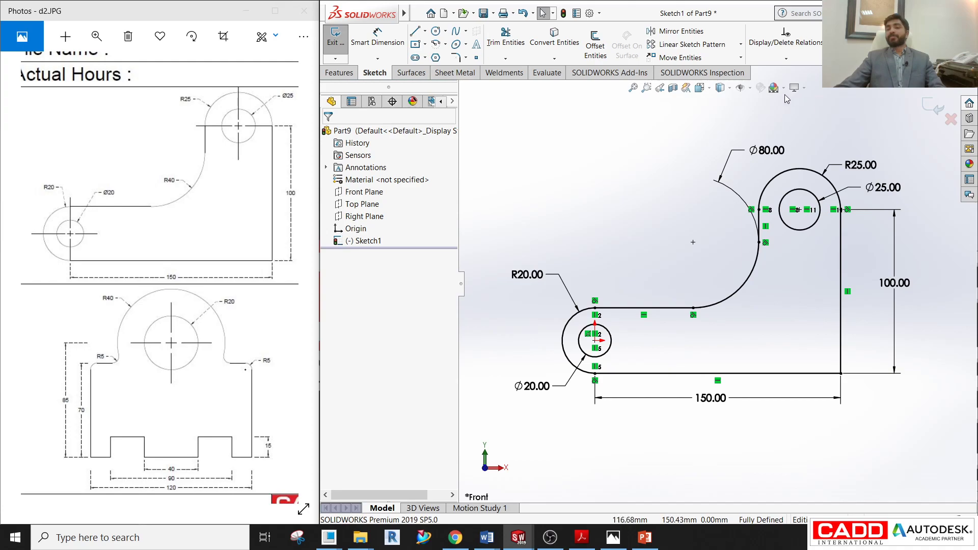
pyautogui.click(749, 90)
pyautogui.click(750, 91)
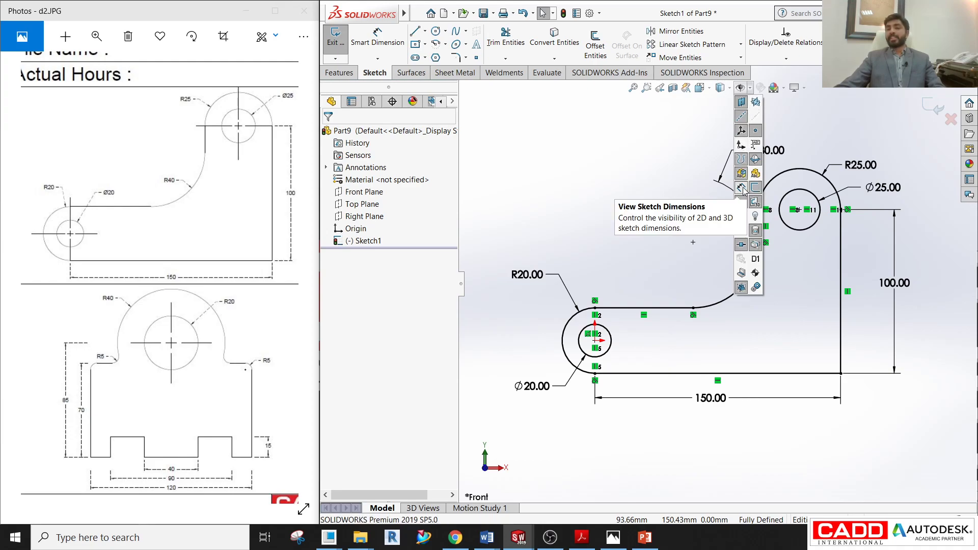
pyautogui.click(742, 189)
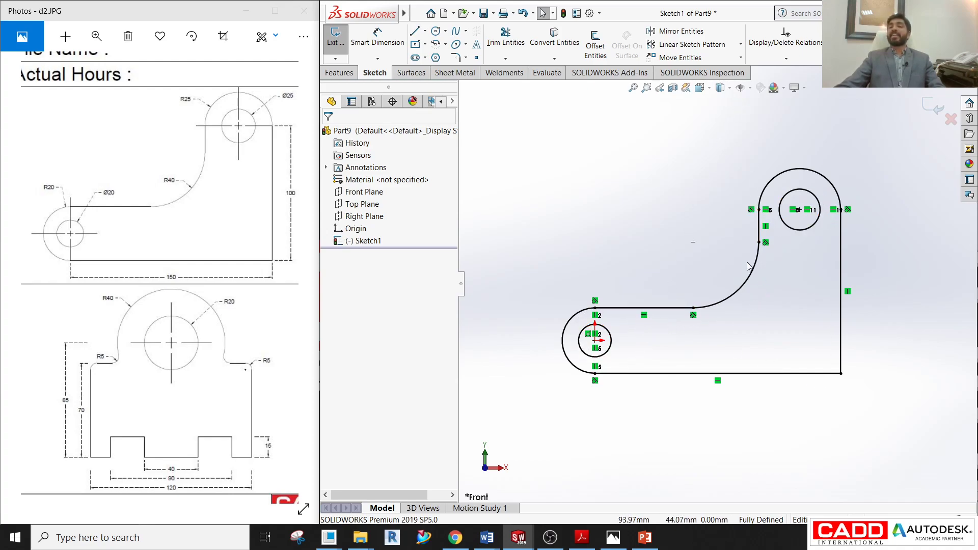
pyautogui.click(750, 89)
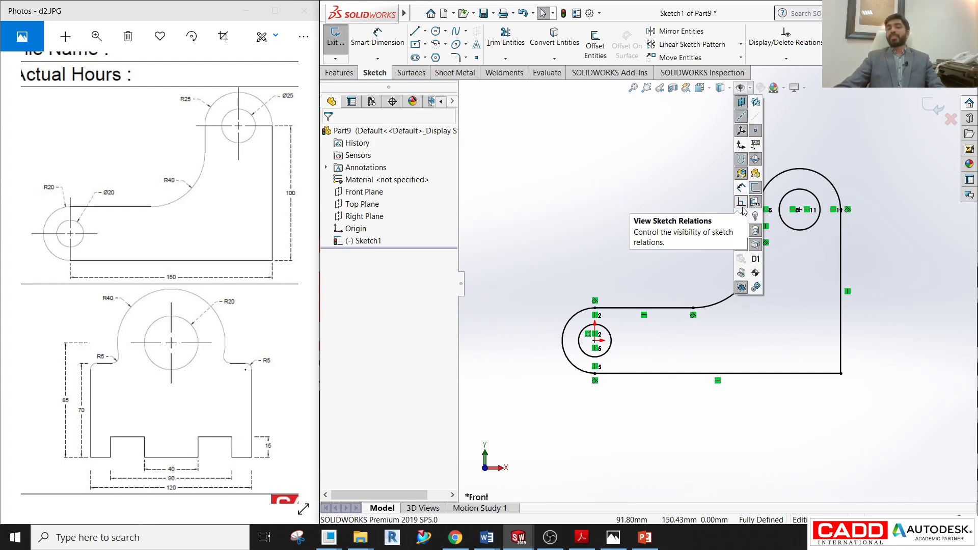
pyautogui.click(741, 203)
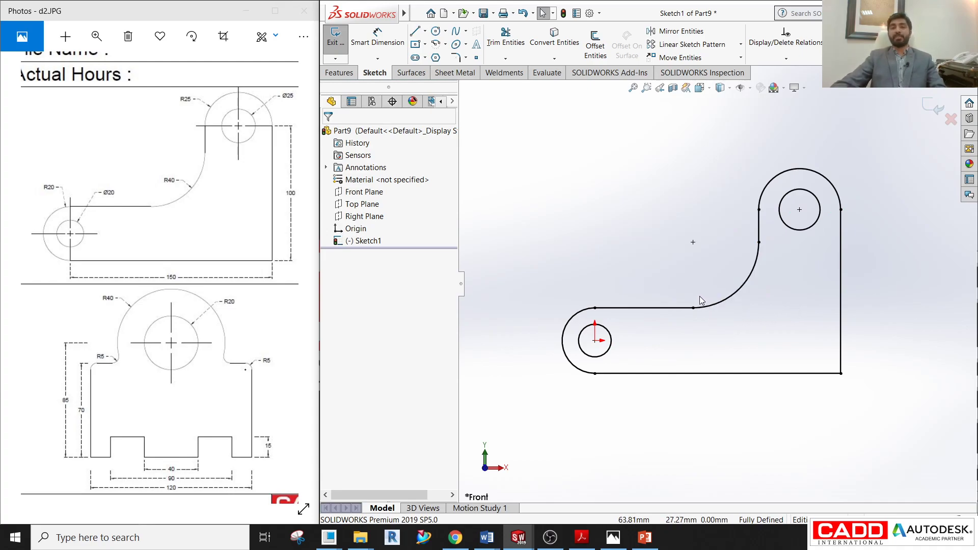
# - Tilt the sketch out of plane twice, restoring it with the Normal To orientation first and the Front orientation second
pyautogui.moveTo(668, 408)
pyautogui.mouseDown(button='middle')
pyautogui.moveTo(618, 299)
pyautogui.moveTo(663, 396)
pyautogui.moveTo(715, 390)
pyautogui.moveTo(585, 277)
pyautogui.moveTo(649, 288)
pyautogui.moveTo(521, 273)
pyautogui.moveTo(611, 264)
pyautogui.moveTo(565, 277)
pyautogui.mouseUp(button='middle')
pyautogui.hotkey('ctrl', '8')
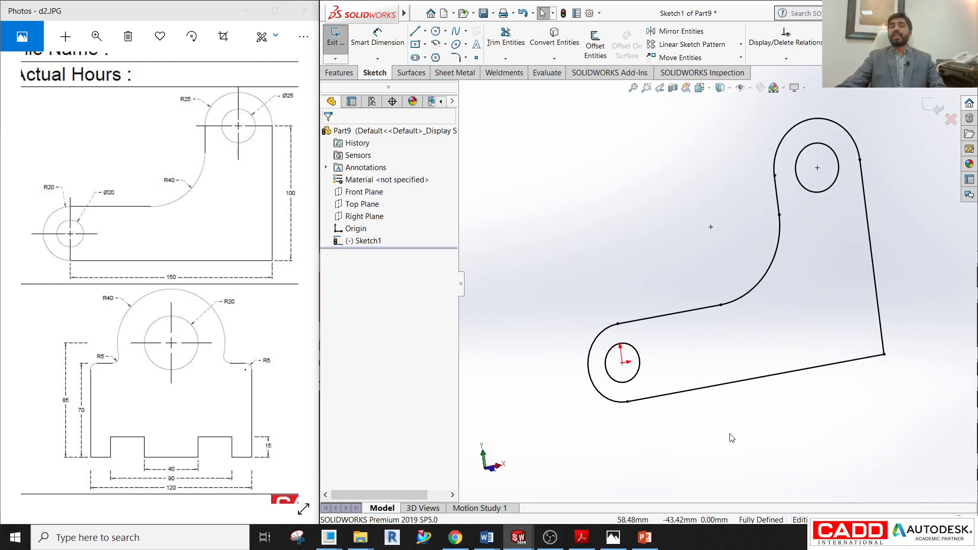
pyautogui.moveTo(540, 257)
pyautogui.mouseDown(button='middle')
pyautogui.moveTo(602, 255)
pyautogui.moveTo(562, 263)
pyautogui.mouseUp(button='middle')
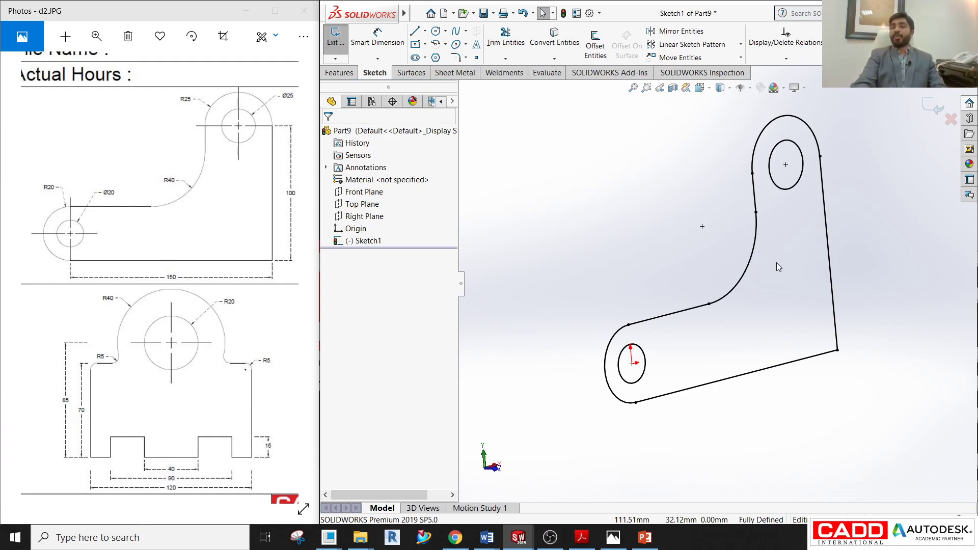
pyautogui.hotkey('ctrl', '1')
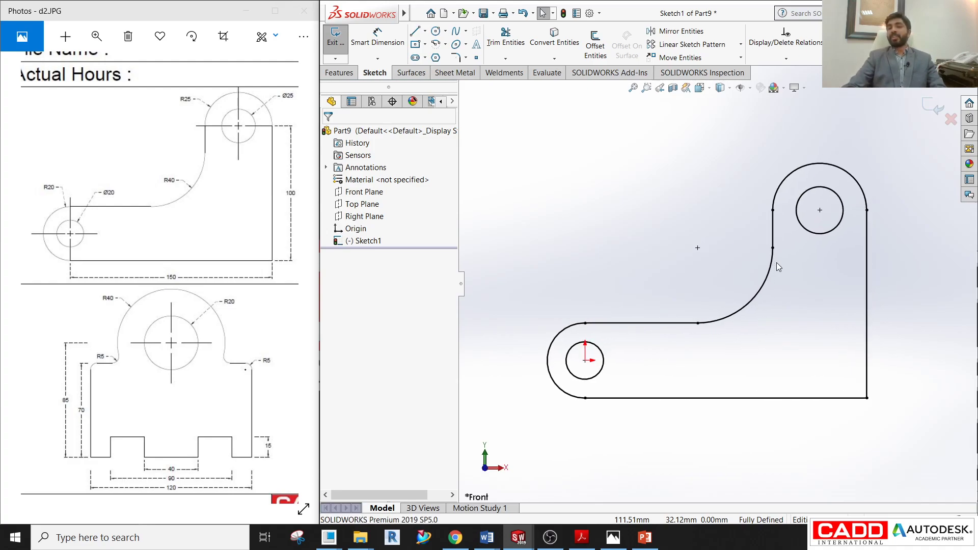
# - Rotate the view away from the sketch plane and reorient it normal to Sketch1, selected as a feature
pyautogui.moveTo(646, 268); pyautogui.dragTo(397, 266, button='middle')
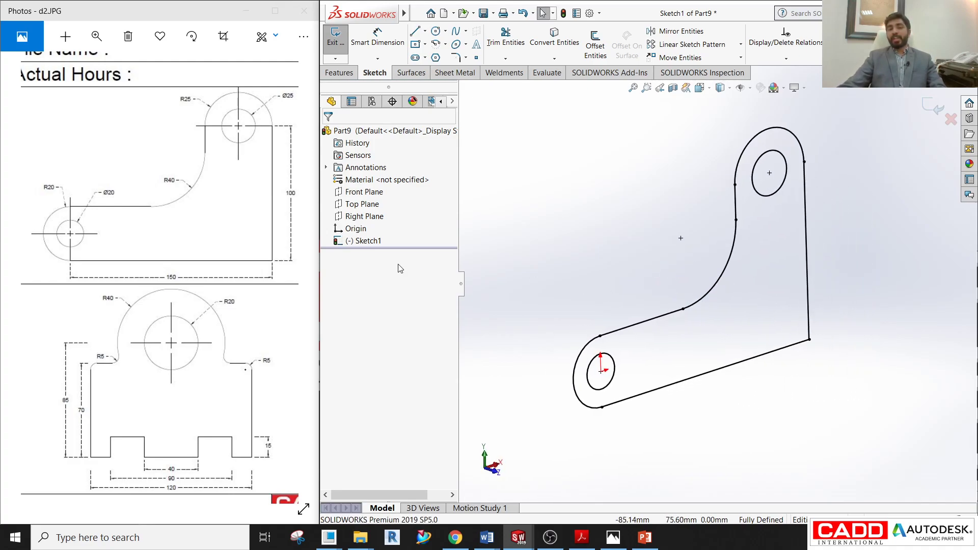
pyautogui.rightClick(370, 243)
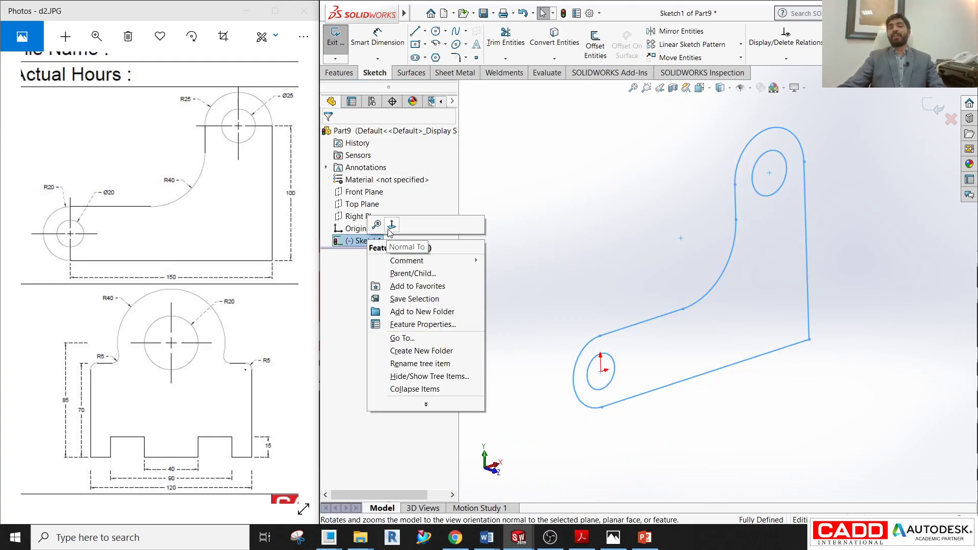
pyautogui.click(392, 227)
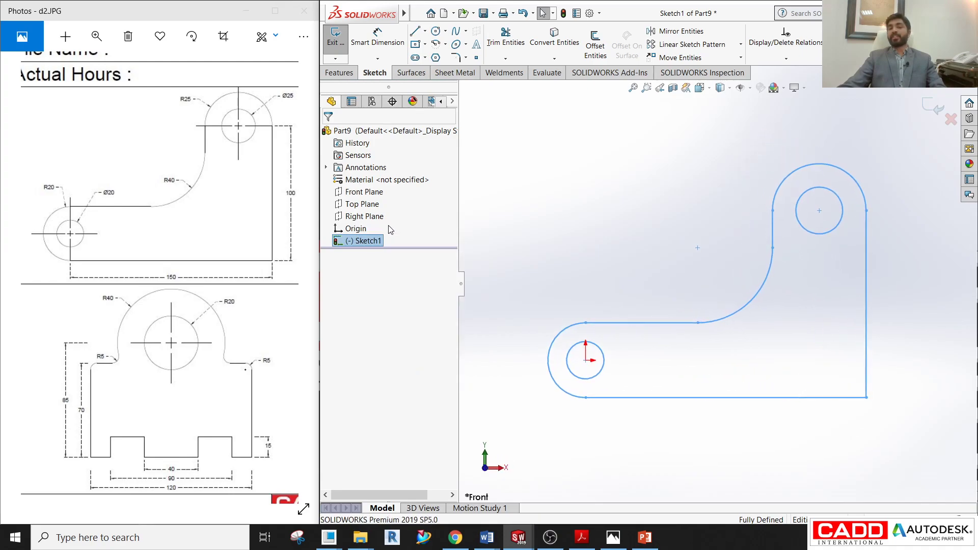
# - Deselect Sketch1, tilt the view once more and square it up using the standard Normal To view orientation
pyautogui.click(641, 235)
pyautogui.moveTo(540, 304)
pyautogui.mouseDown(button='middle')
pyautogui.moveTo(583, 290)
pyautogui.moveTo(621, 295)
pyautogui.moveTo(602, 316)
pyautogui.moveTo(616, 306)
pyautogui.mouseUp(button='middle')
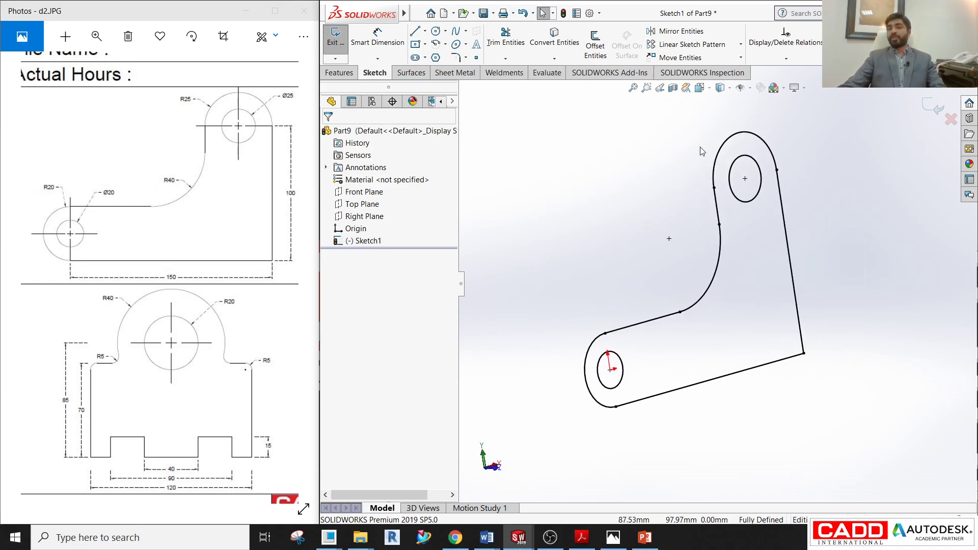
pyautogui.click(711, 89)
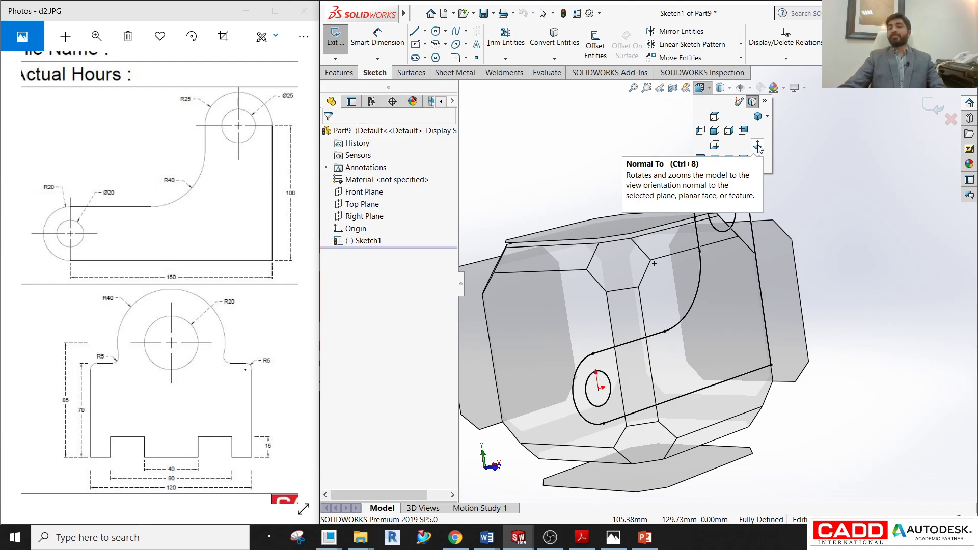
pyautogui.click(758, 146)
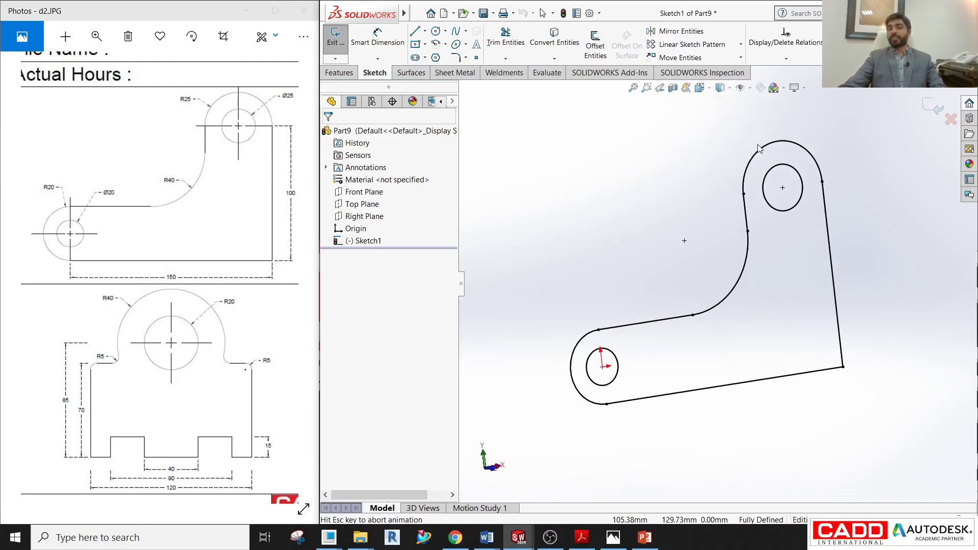